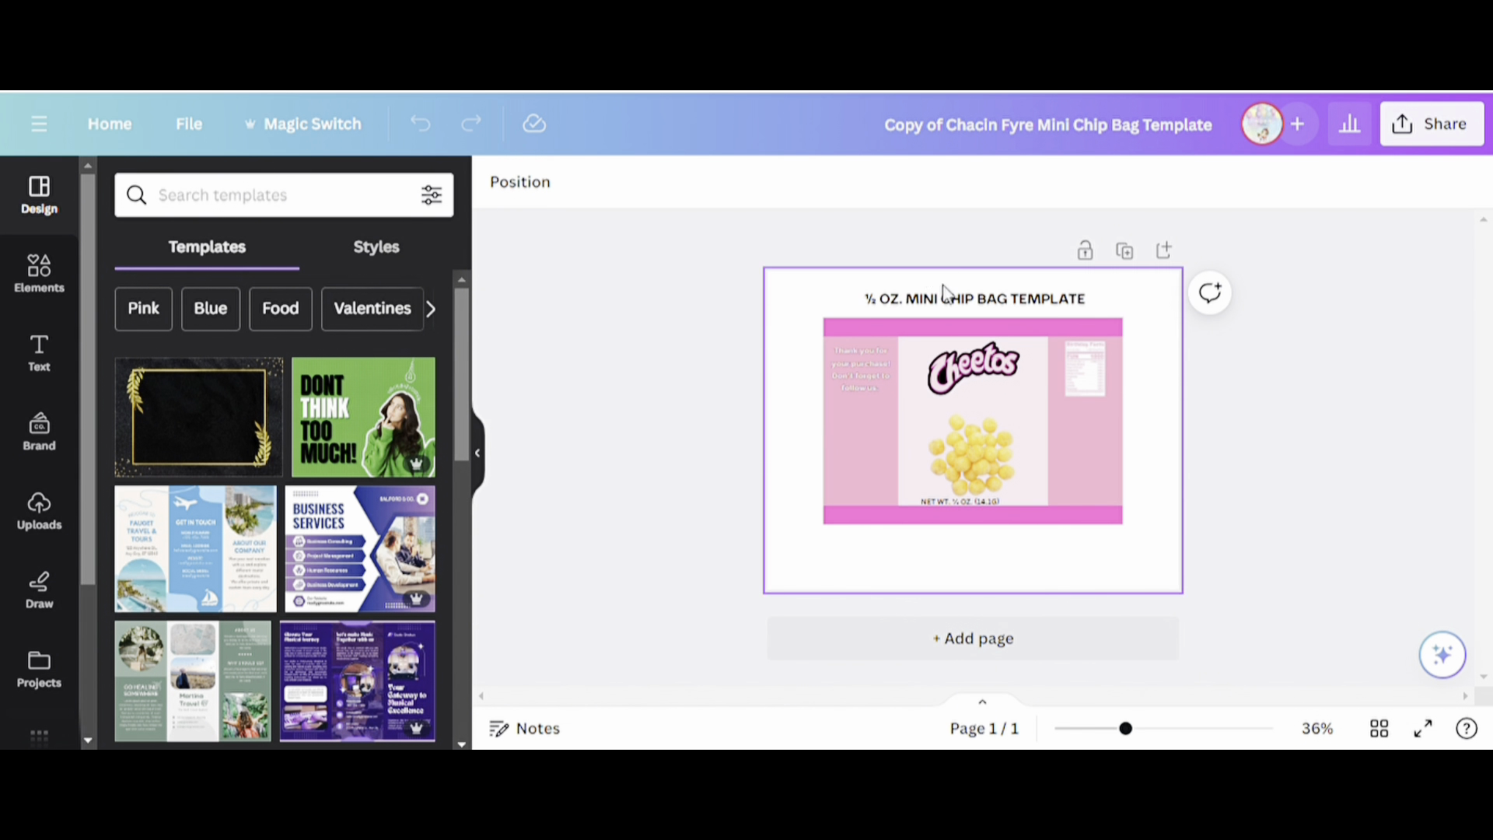
{"action": "left_click_drag", "start_coordinate": [1139, 734], "coordinate": [1159, 731]}
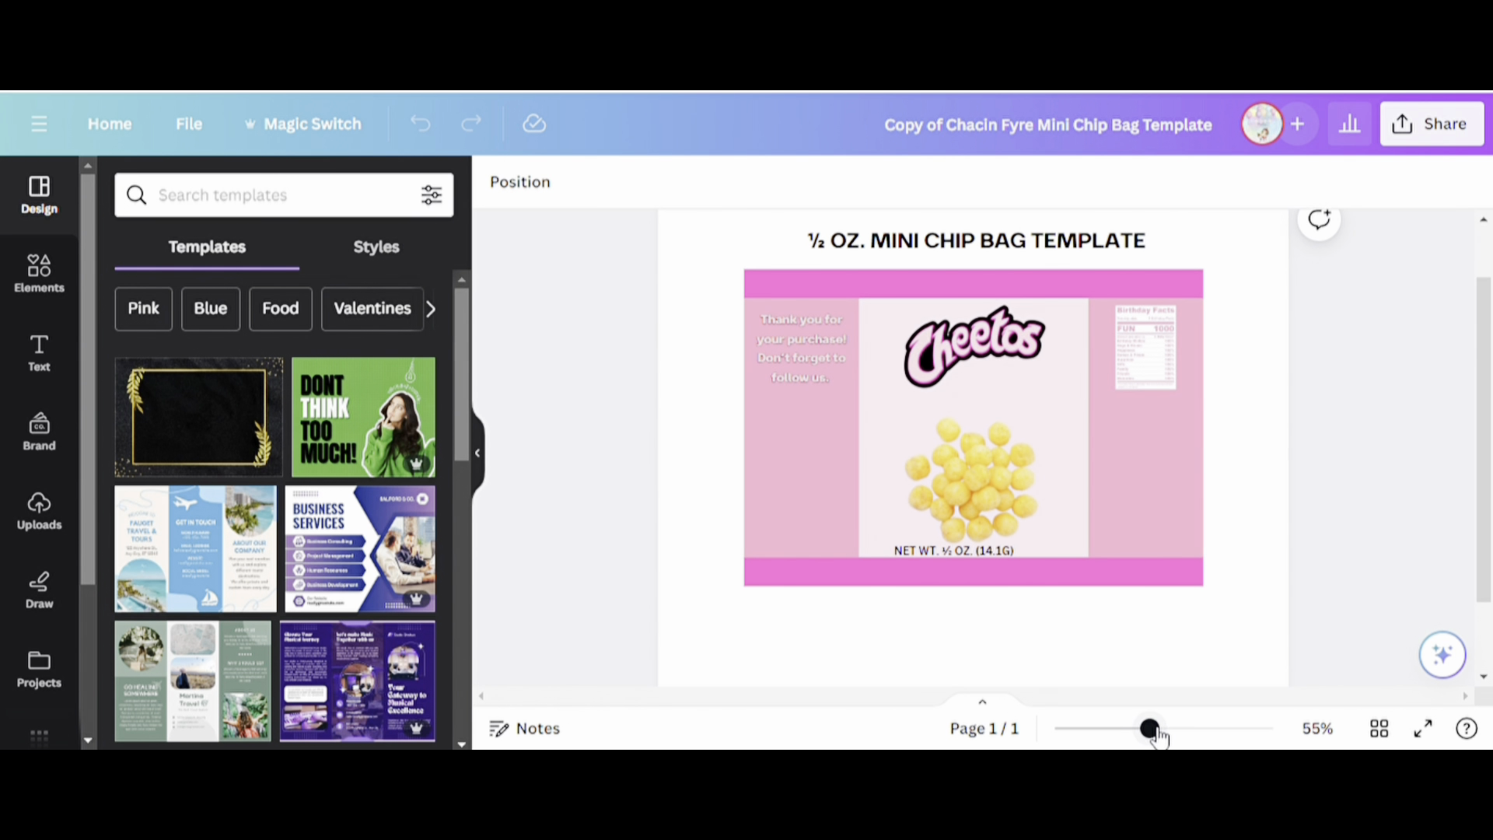
{"action": "left_click", "coordinate": [987, 464]}
{"action": "left_click", "coordinate": [1111, 405]}
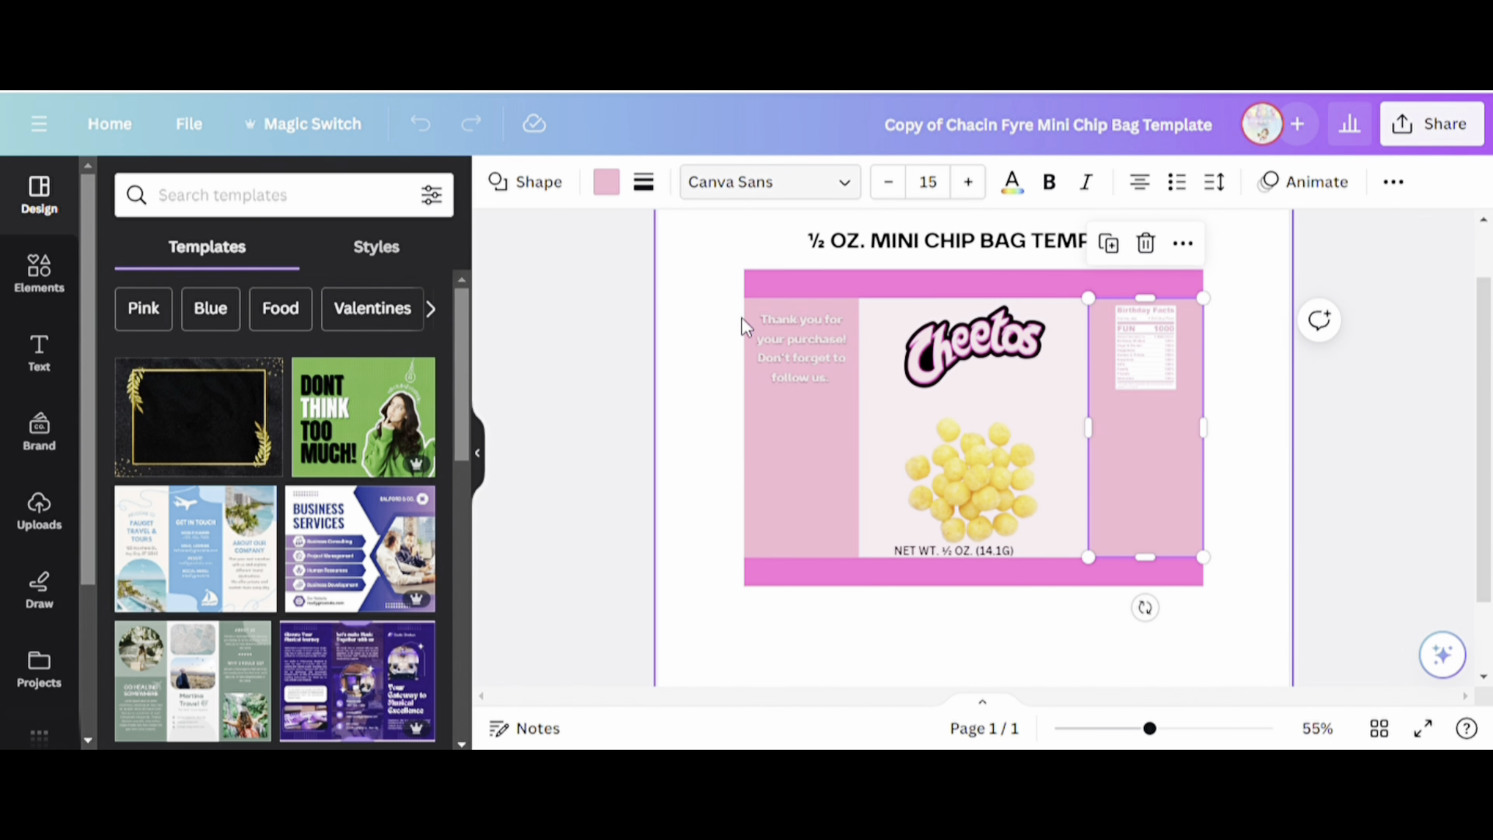
{"action": "left_click", "coordinate": [43, 510]}
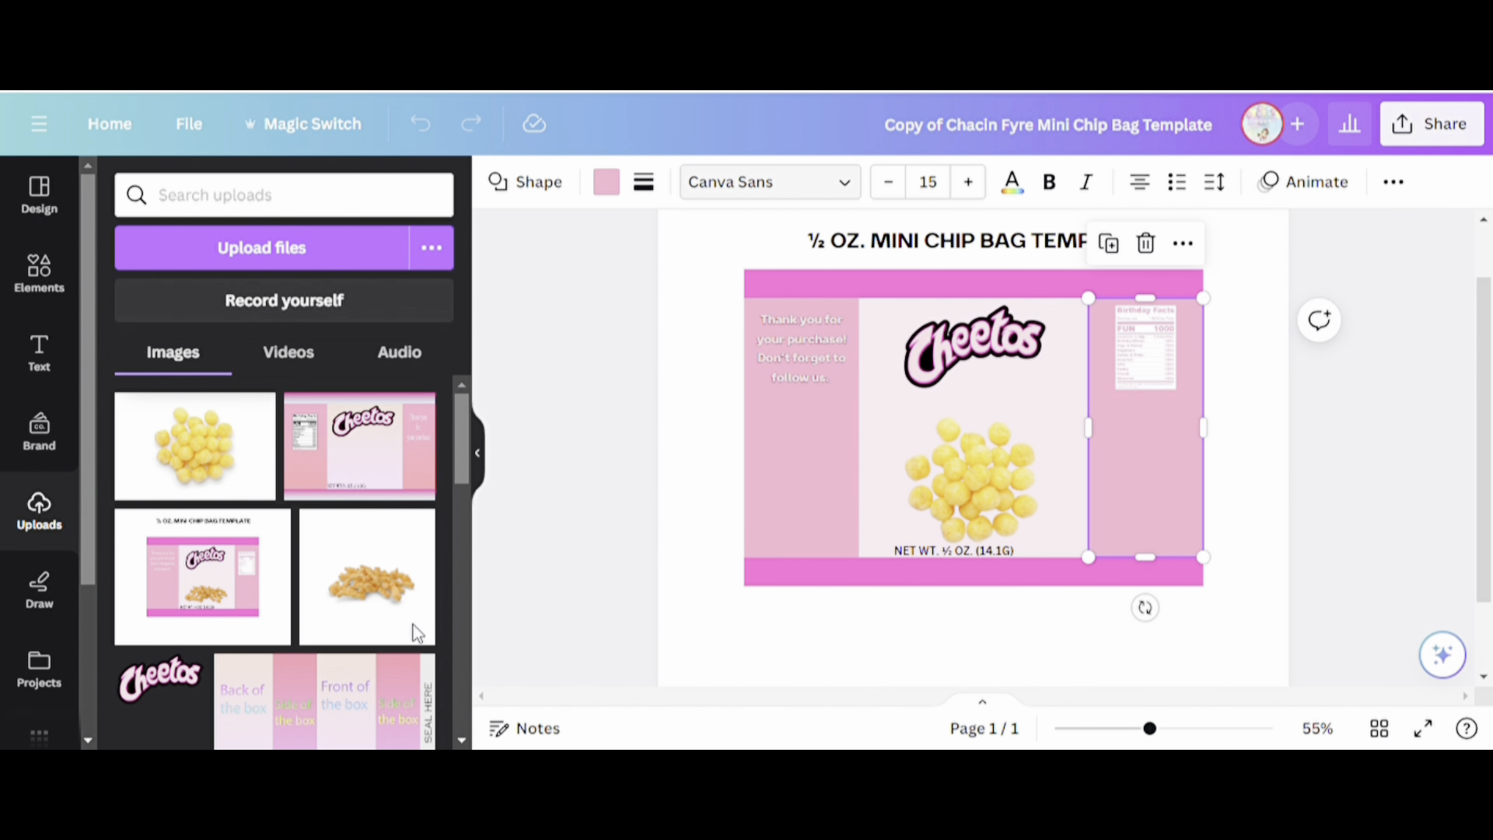
{"action": "left_click", "coordinate": [27, 276]}
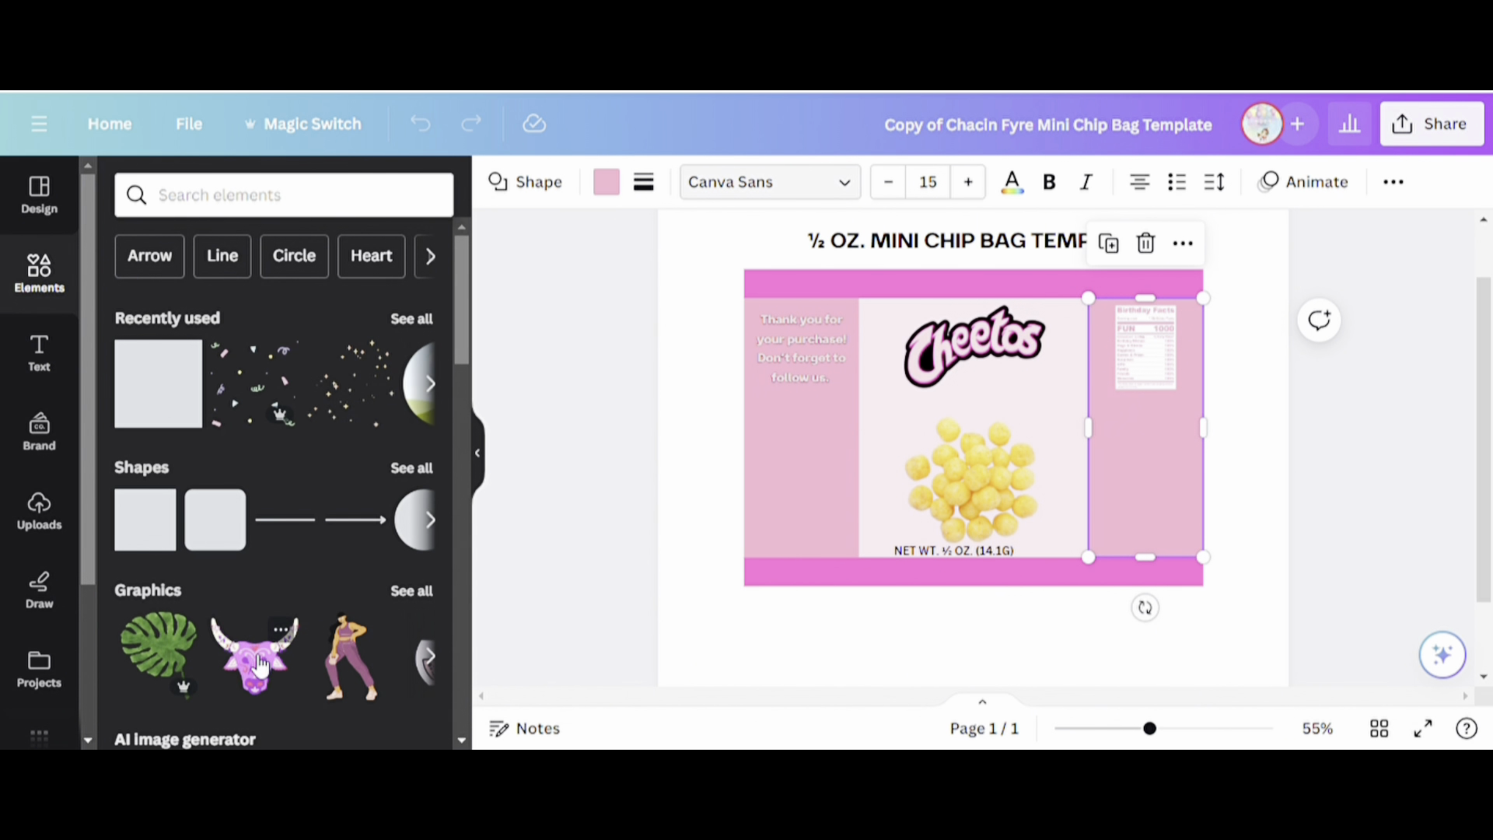
Recolour the chip bag's centre panel with the light green document colour.
{"action": "left_click", "coordinate": [877, 408]}
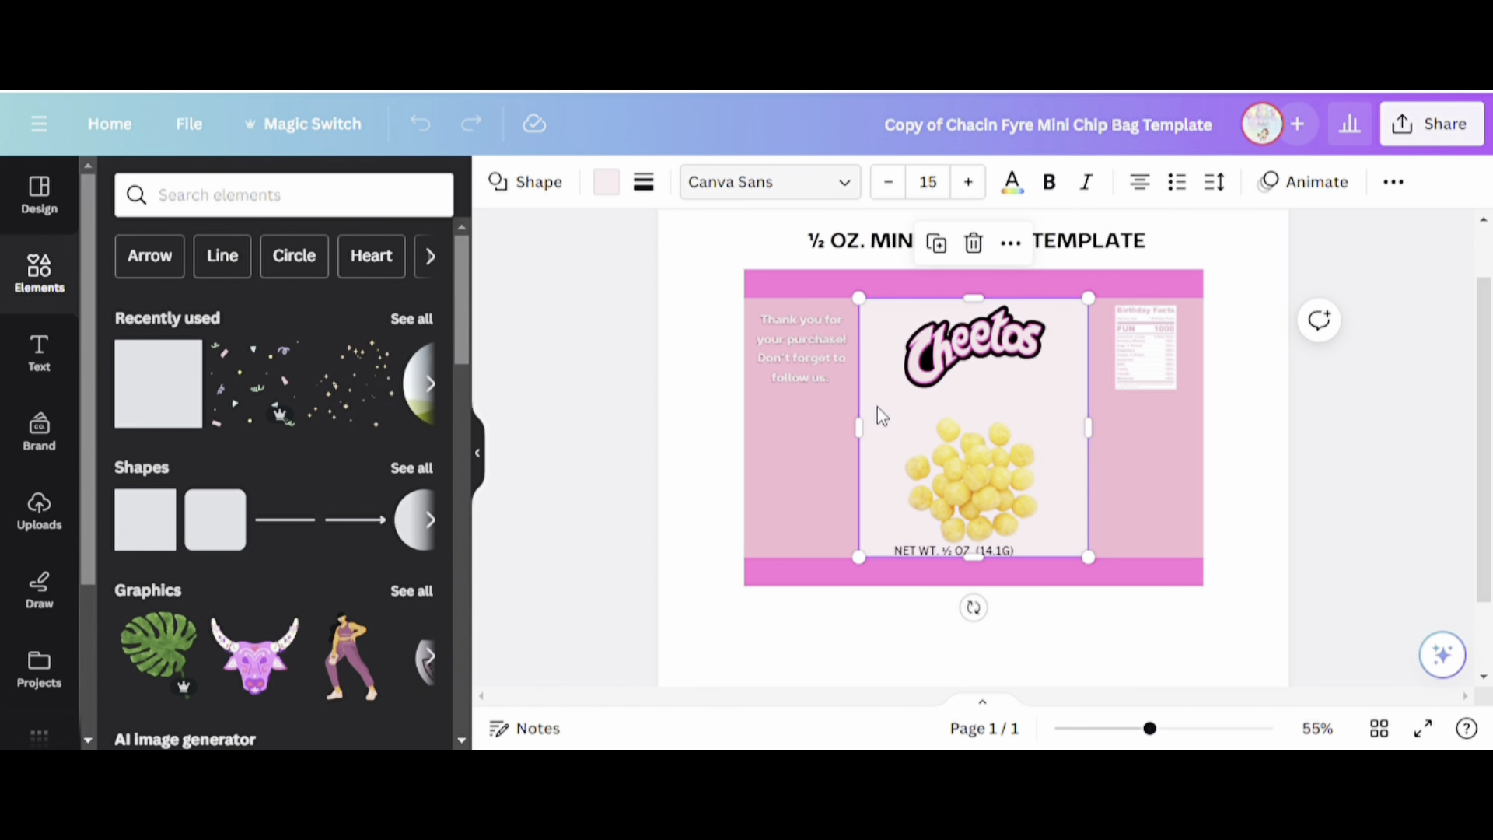
{"action": "left_click", "coordinate": [606, 182]}
{"action": "left_click", "coordinate": [295, 314]}
Recolour both side panels of the bag with the pale aqua from the brand palette.
{"action": "left_click", "coordinate": [801, 463]}
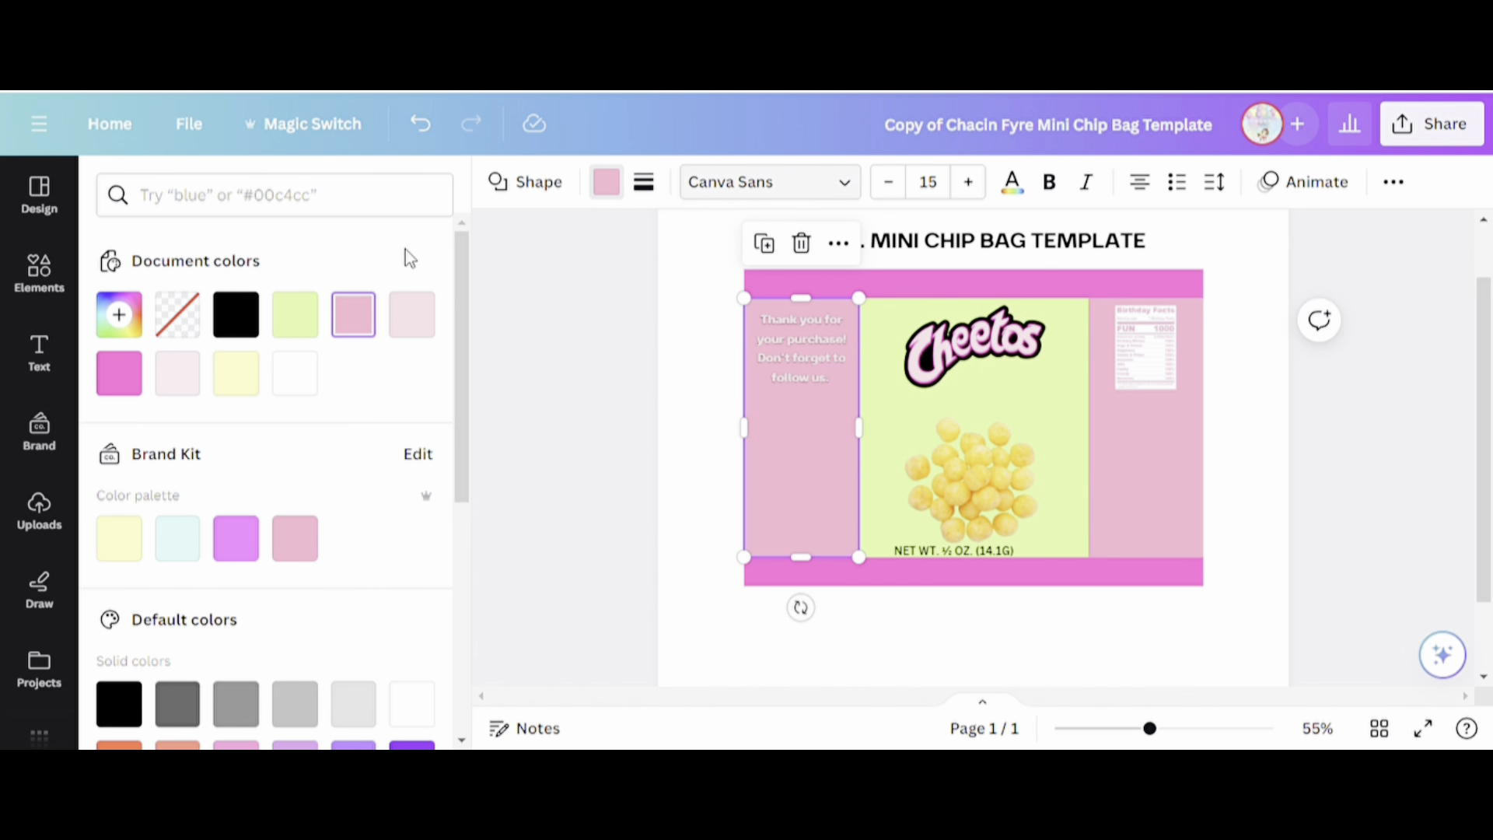
{"action": "left_click", "coordinate": [539, 335]}
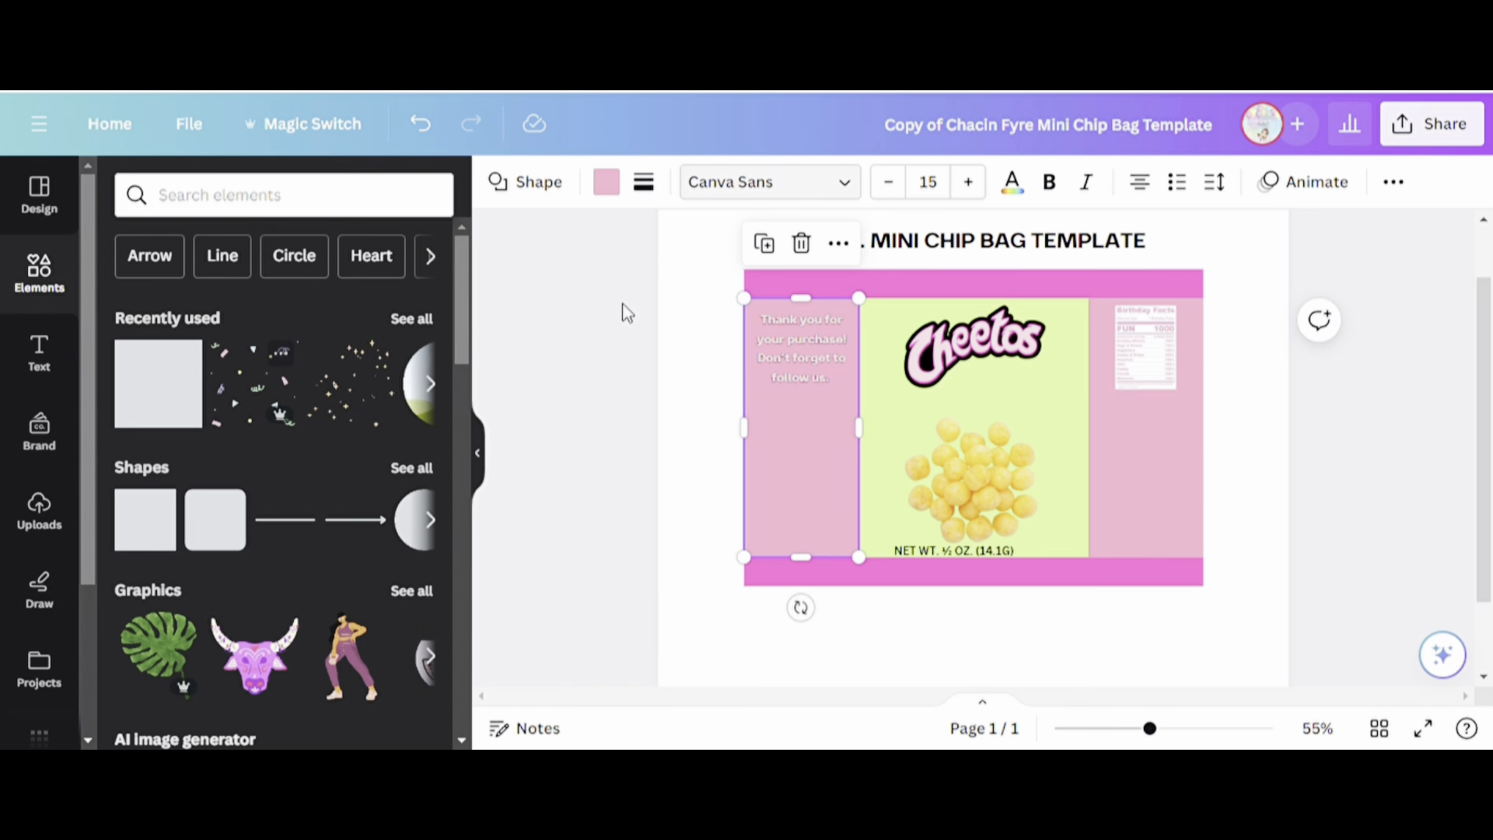
{"action": "left_click", "coordinate": [614, 190]}
{"action": "left_click", "coordinate": [177, 538]}
{"action": "left_click", "coordinate": [1093, 435]}
{"action": "left_click", "coordinate": [178, 538]}
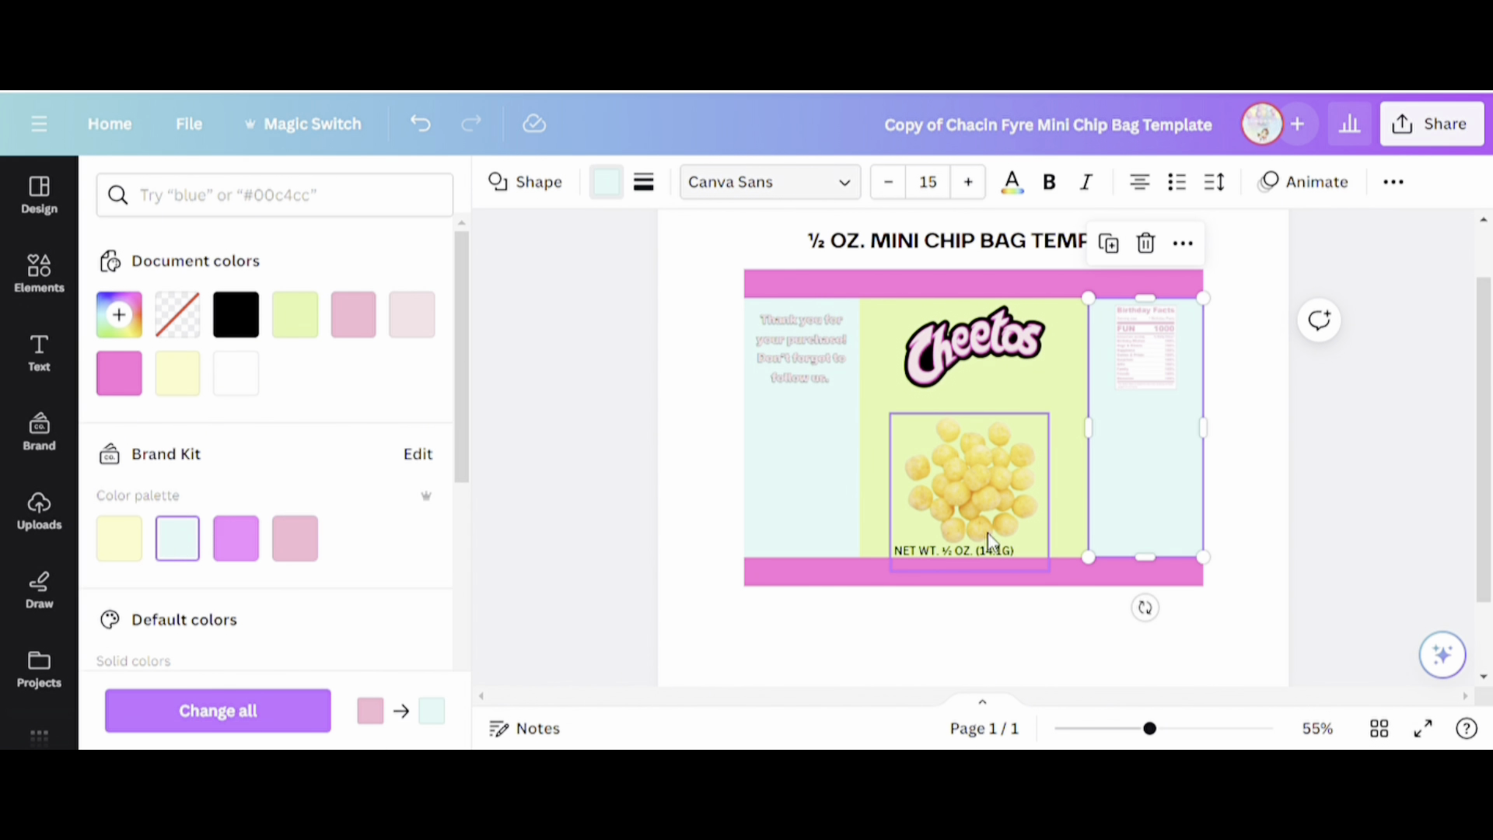
Change the Cheetos logo's pale pink colour to the light green document colour.
{"action": "left_click", "coordinate": [988, 536]}
{"action": "left_click", "coordinate": [987, 358]}
{"action": "left_click", "coordinate": [787, 182]}
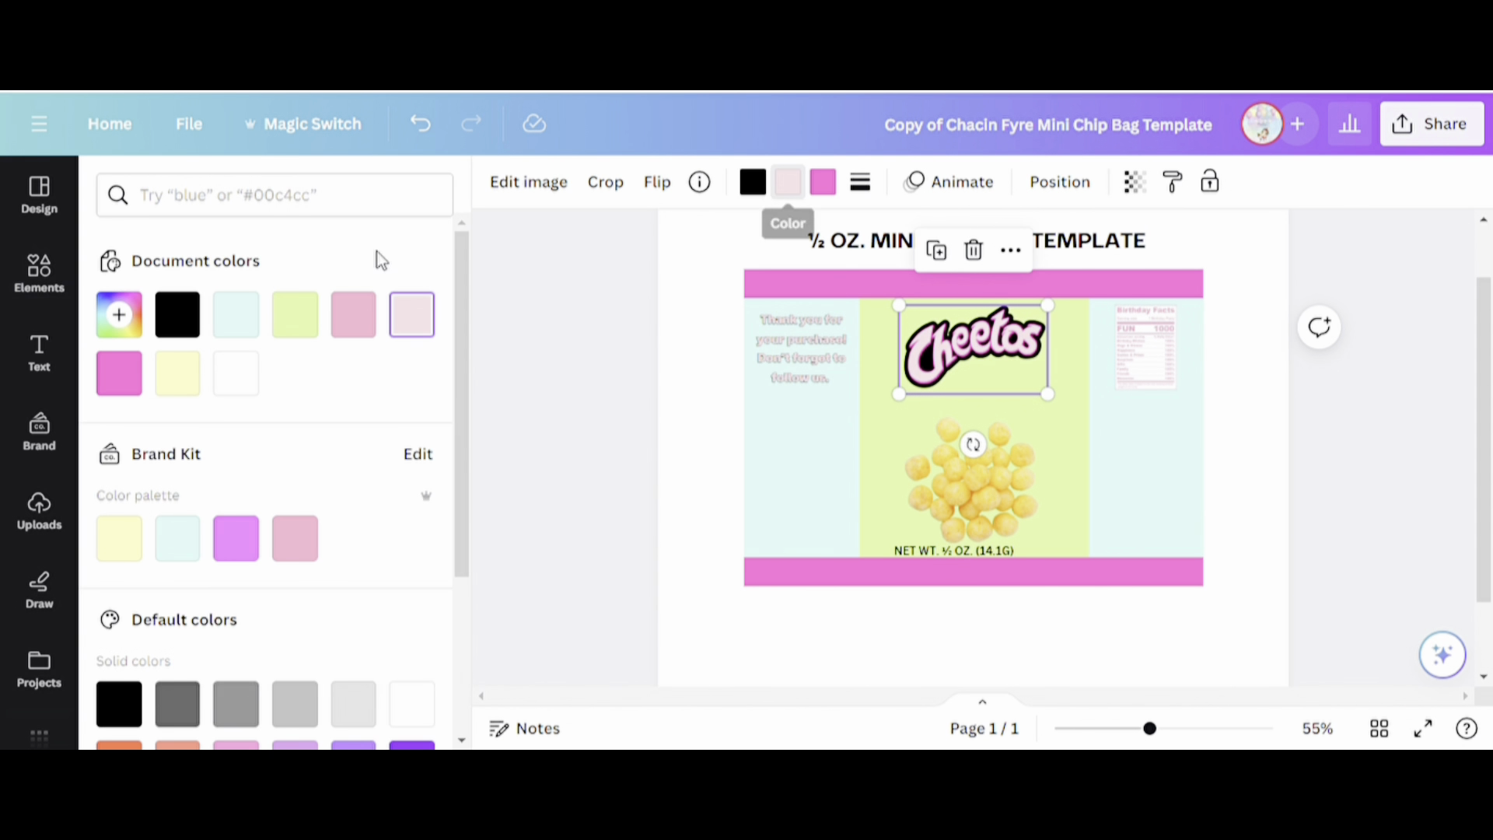
{"action": "left_click", "coordinate": [308, 325]}
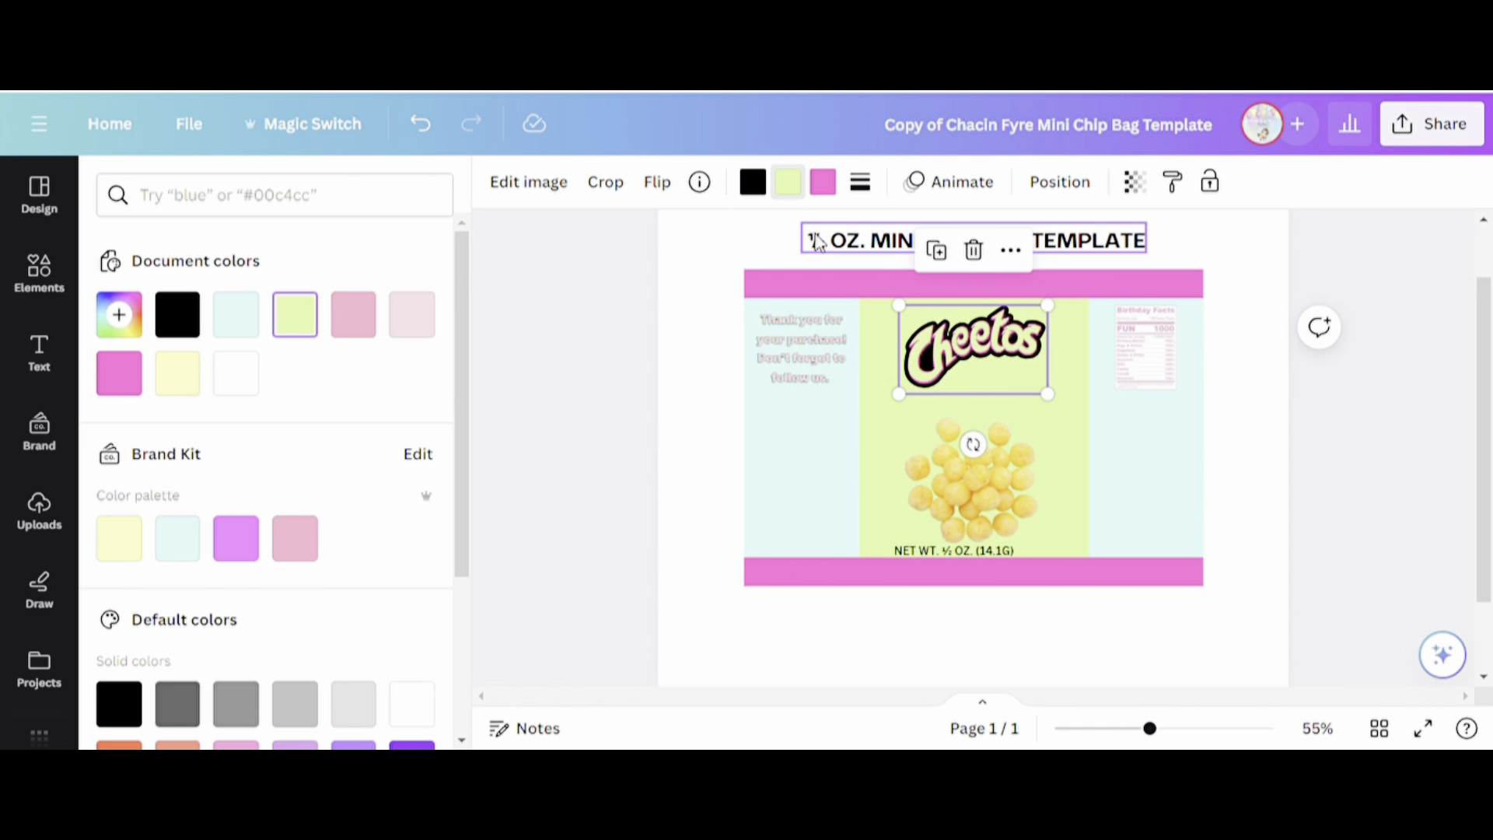
Try pale aqua and then white in place of the logo's bright pink colour, undoing each change.
{"action": "left_click", "coordinate": [823, 191]}
{"action": "left_click", "coordinate": [236, 315]}
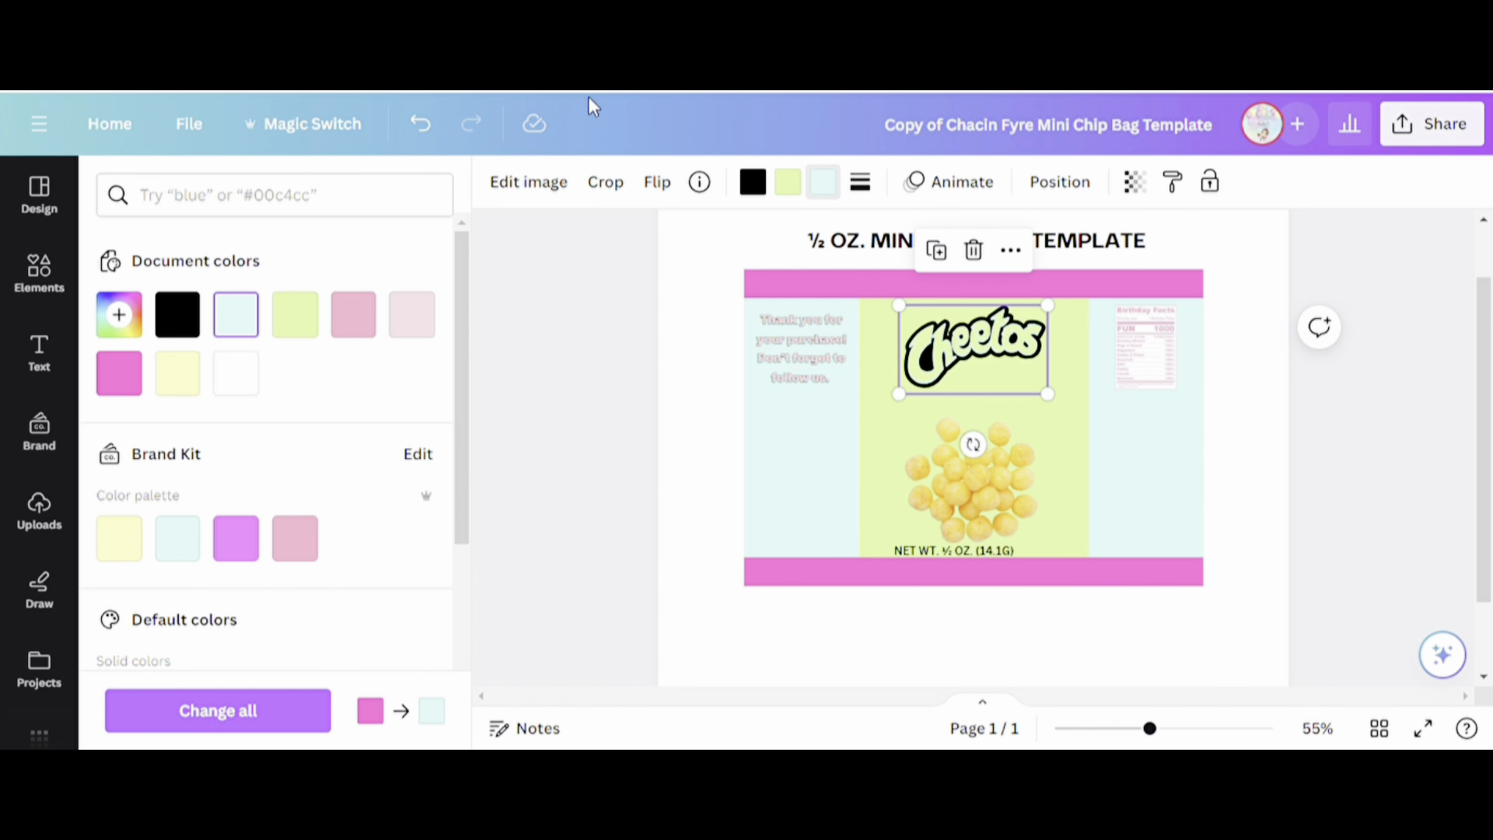
{"action": "left_click", "coordinate": [418, 126]}
{"action": "left_click", "coordinate": [249, 376]}
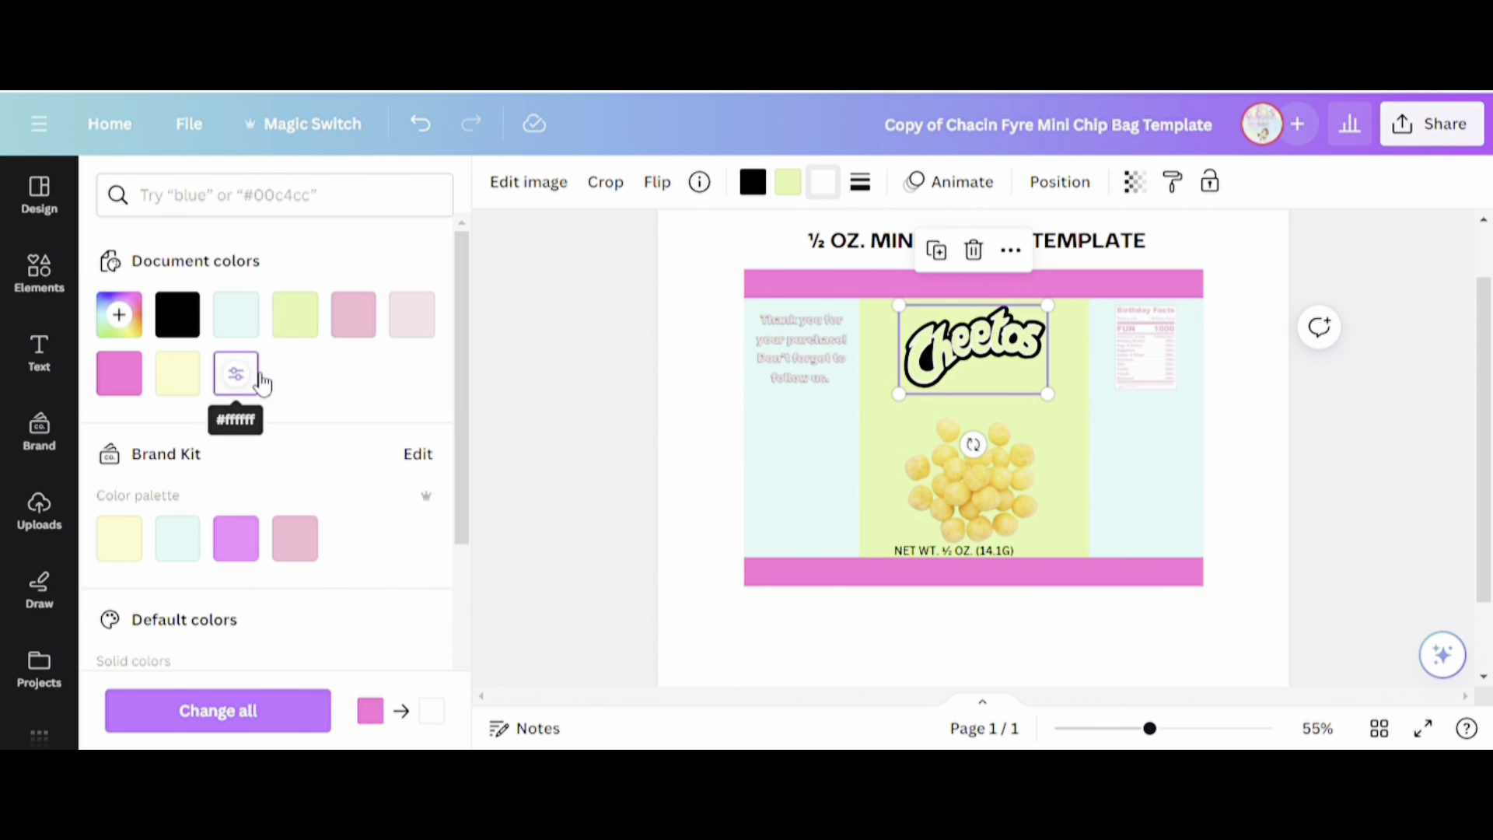
{"action": "left_click", "coordinate": [419, 126]}
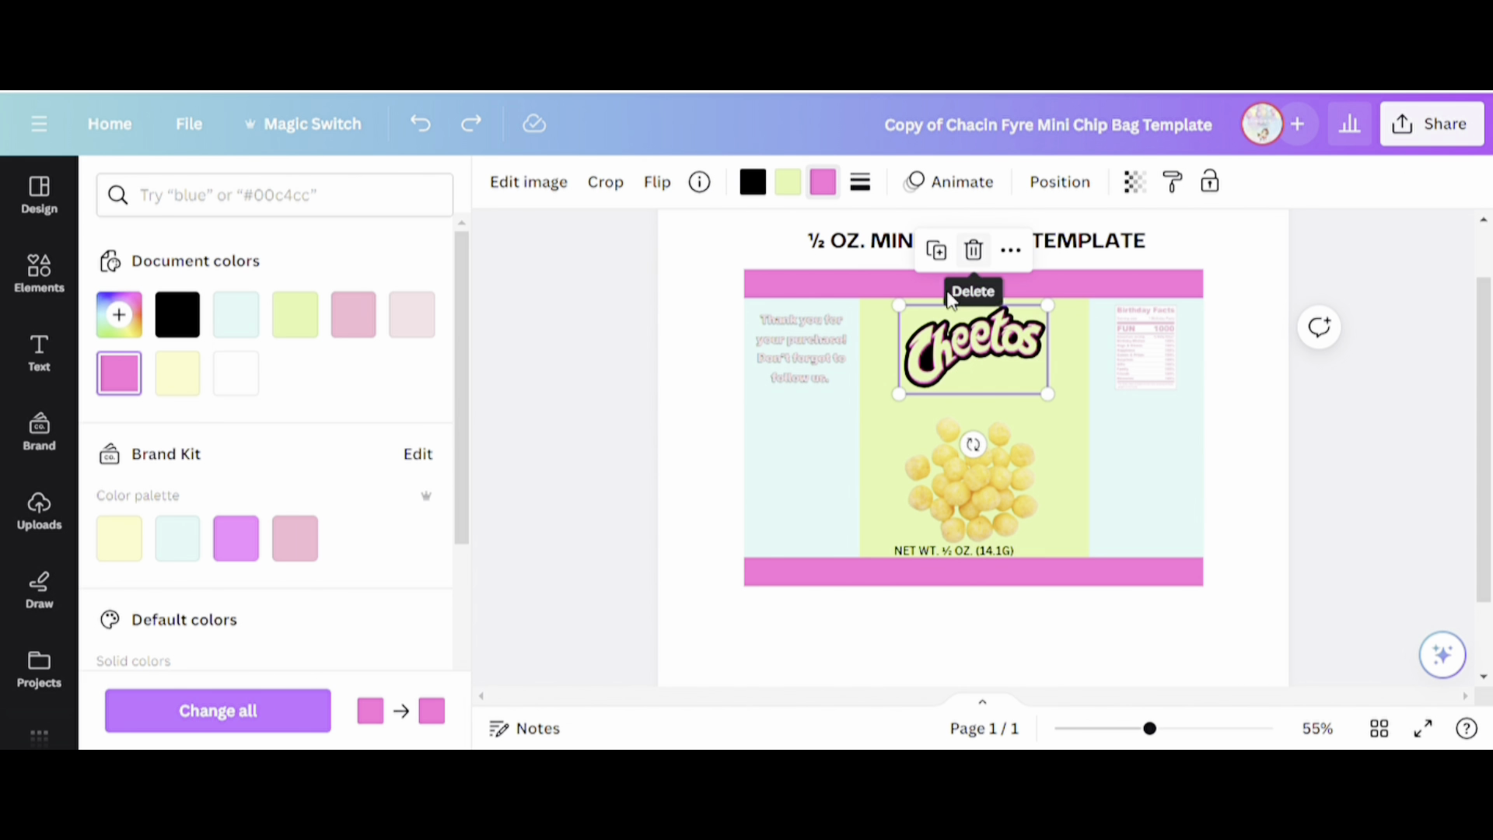
Rewrite the thank-you message on the side panel as "Thank you for coming to my party!".
{"action": "left_click", "coordinate": [830, 378]}
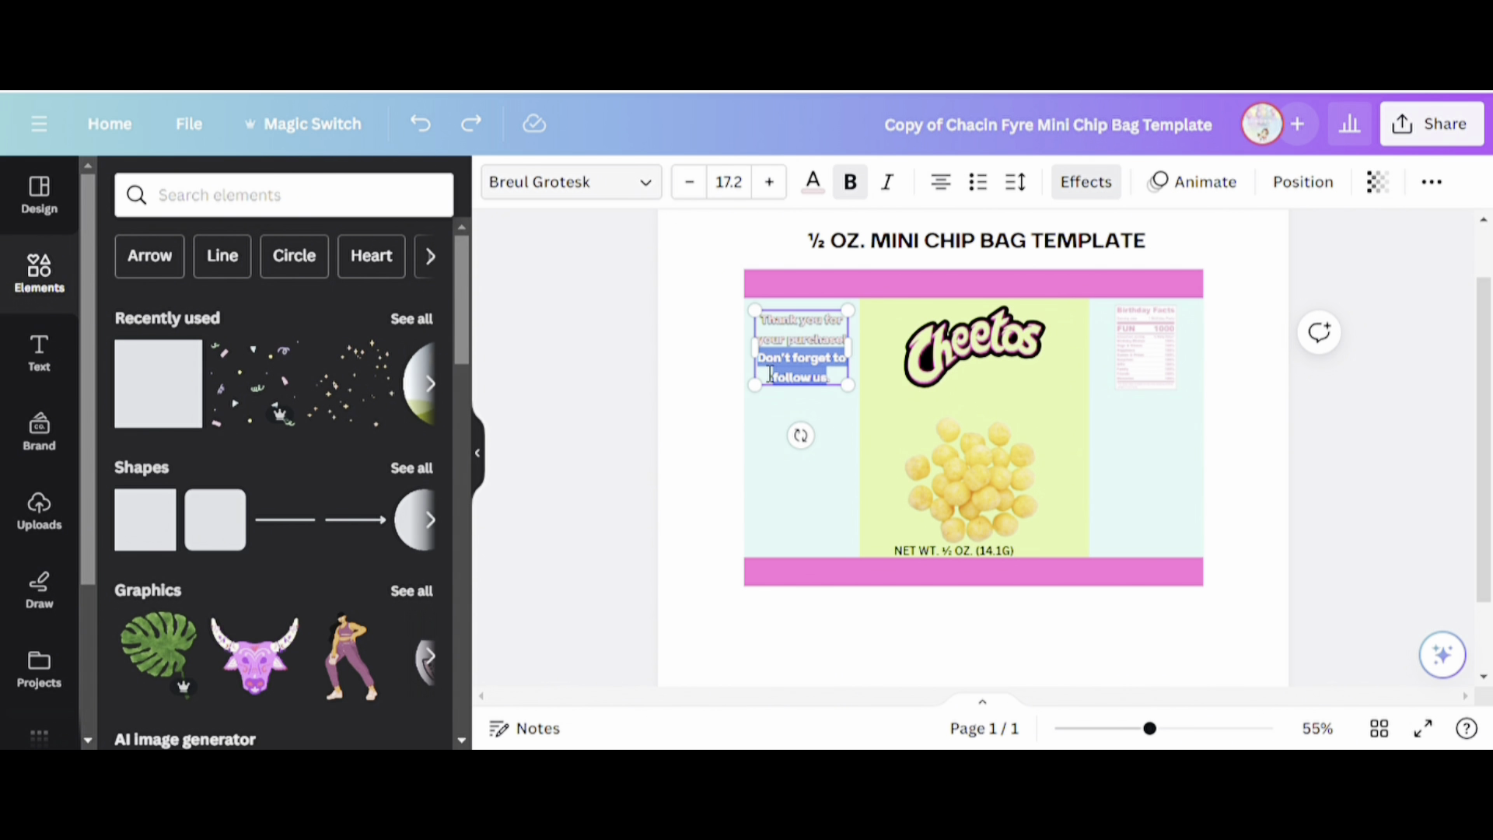
{"action": "key", "text": "BackSpace"}
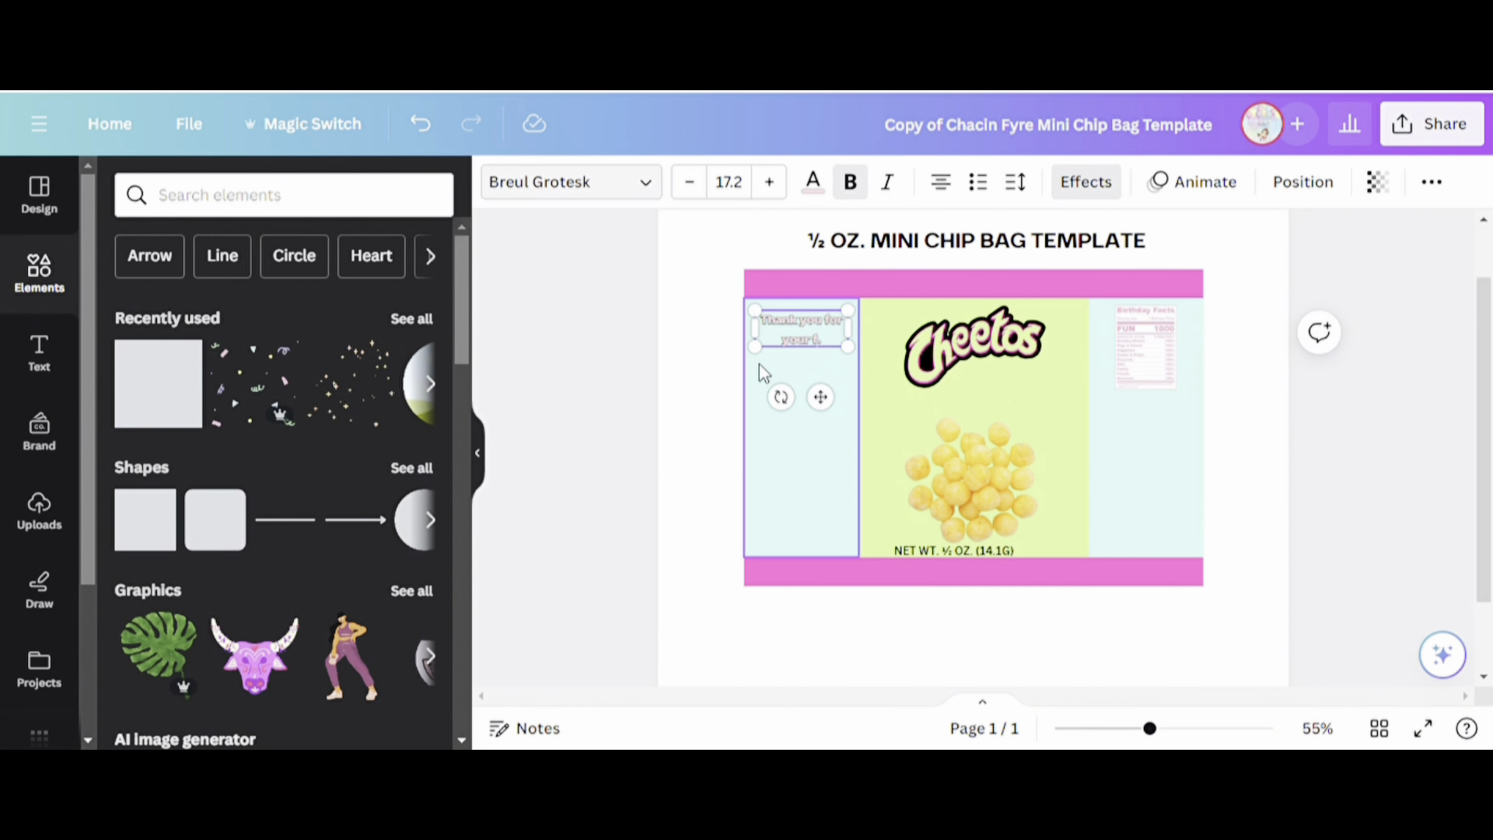
{"action": "key", "text": "BackSpace"}
{"action": "key", "text": "BackSpace"}
{"action": "type", "text": "celebrat"}
{"action": "key", "text": "BackSpace"}
{"action": "key", "text": "BackSpace"}
{"action": "key", "text": "BackSpace"}
{"action": "key", "text": "BackSpace"}
{"action": "key", "text": "BackSpace"}
{"action": "key", "text": "BackSpace"}
{"action": "key", "text": "BackSpace"}
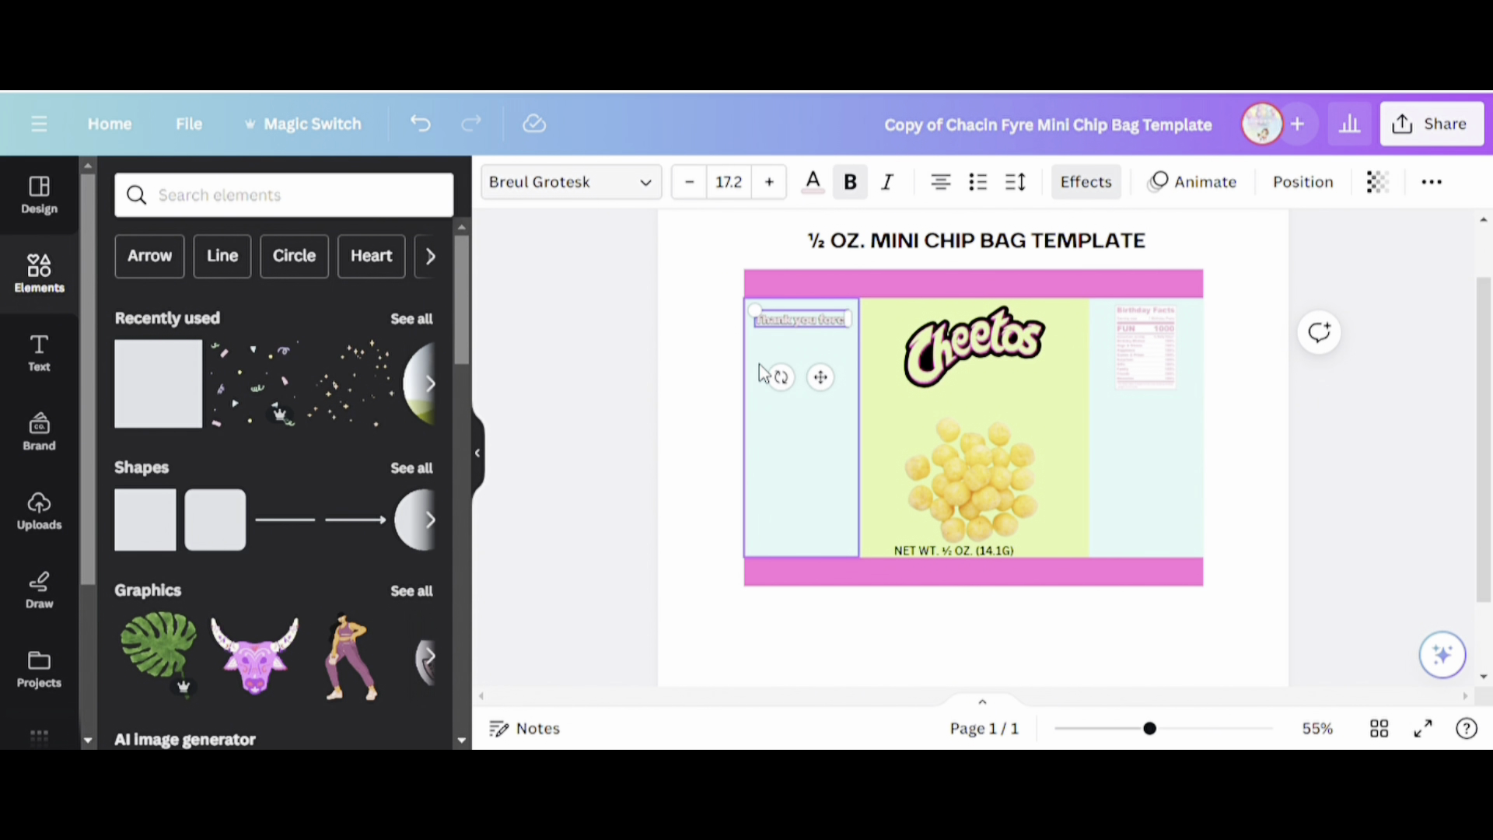
{"action": "type", "text": "oming to my Bi"}
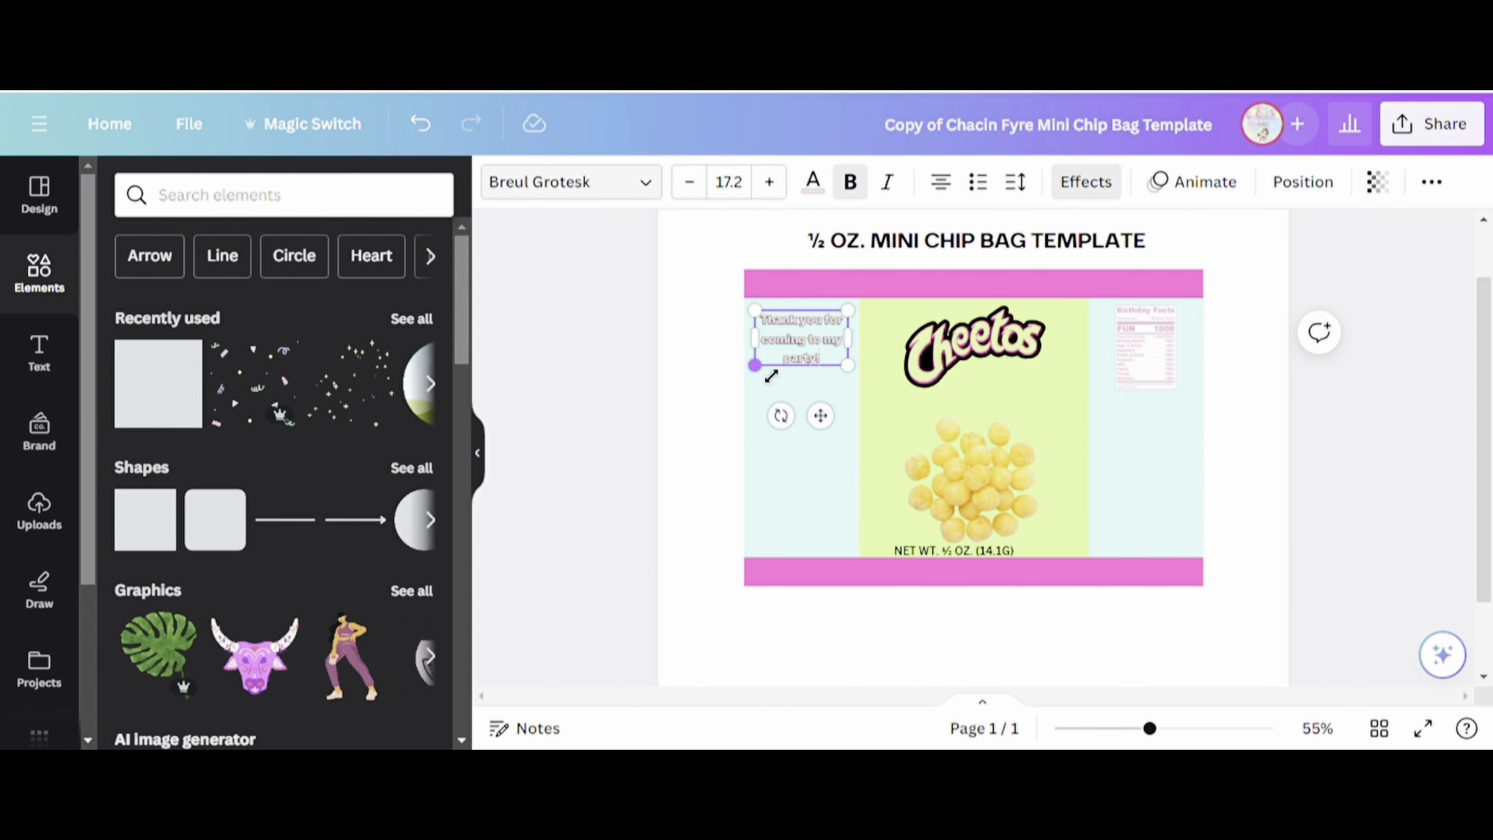
Increase the thank-you message's font size to 22.2.
{"action": "left_click", "coordinate": [768, 181]}
{"action": "left_click", "coordinate": [769, 181]}
{"action": "left_click", "coordinate": [768, 181]}
{"action": "left_click", "coordinate": [769, 181]}
{"action": "left_click", "coordinate": [768, 181]}
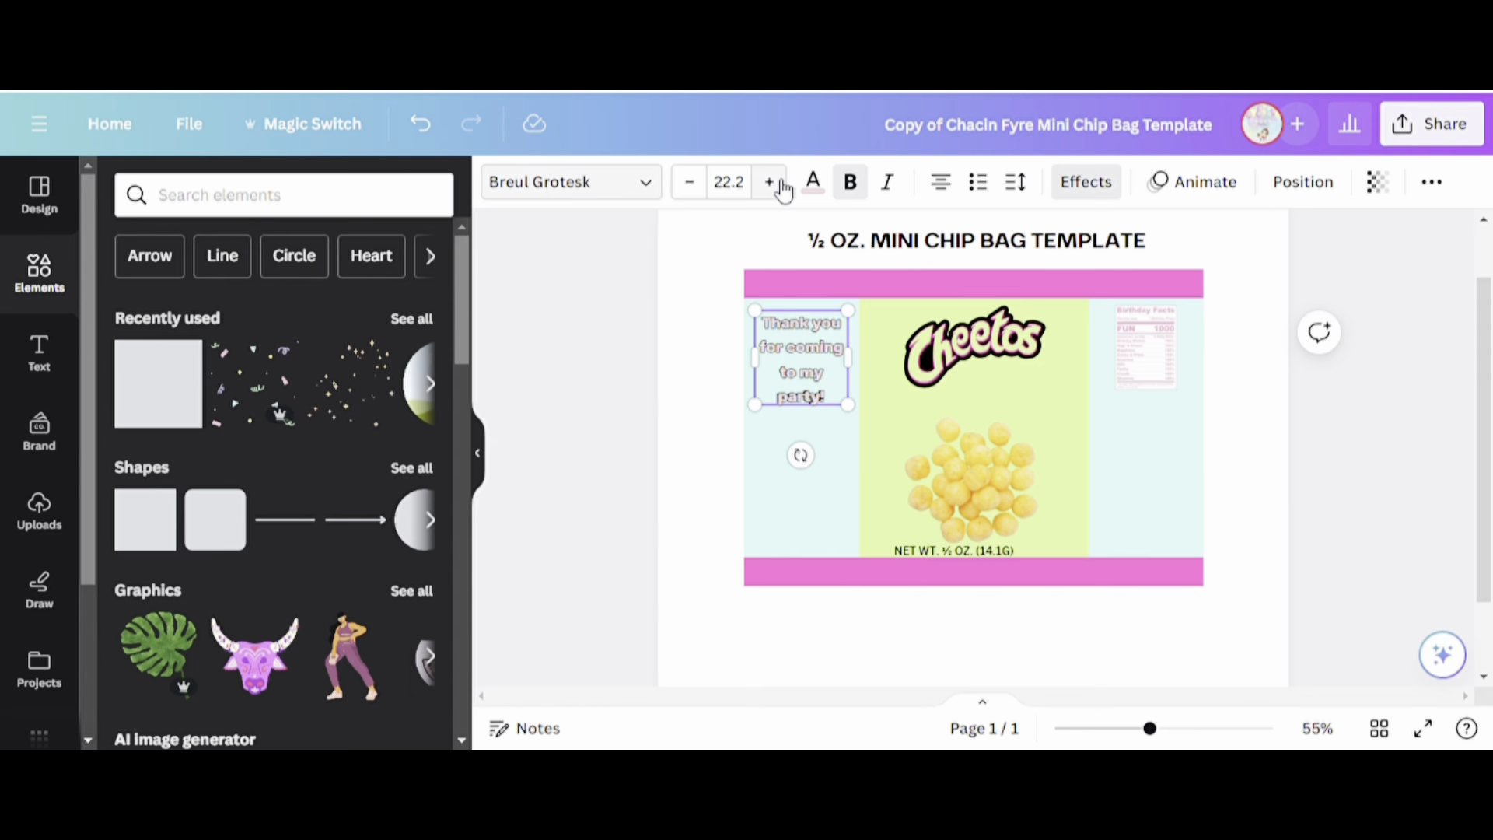
Change the thank-you message's font to Belleza.
{"action": "left_click", "coordinate": [645, 186]}
{"action": "scroll", "coordinate": [453, 516], "scroll_direction": "down", "scroll_amount": 15}
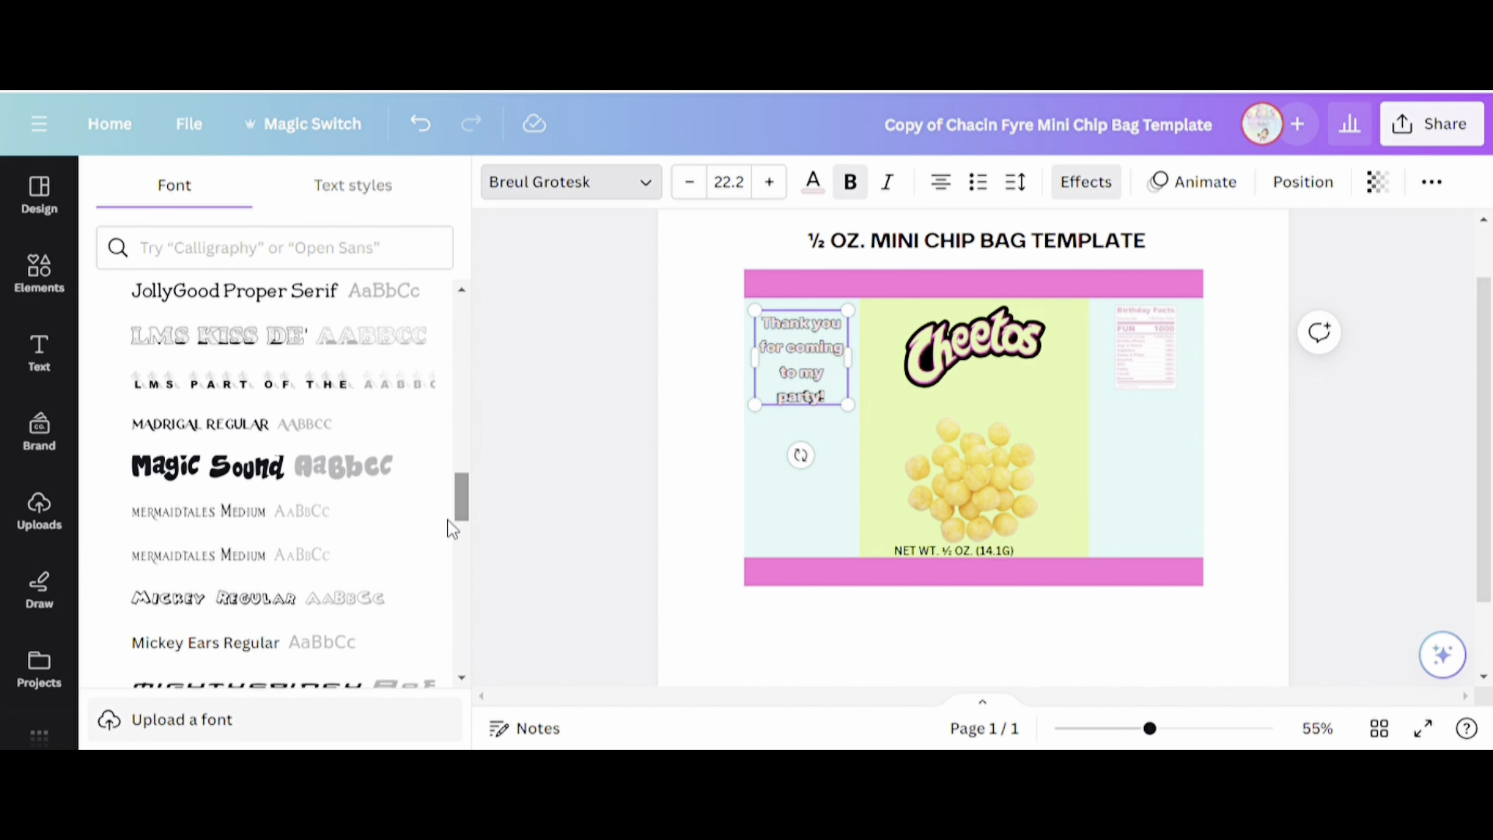
{"action": "scroll", "coordinate": [436, 660], "scroll_direction": "down", "scroll_amount": 10}
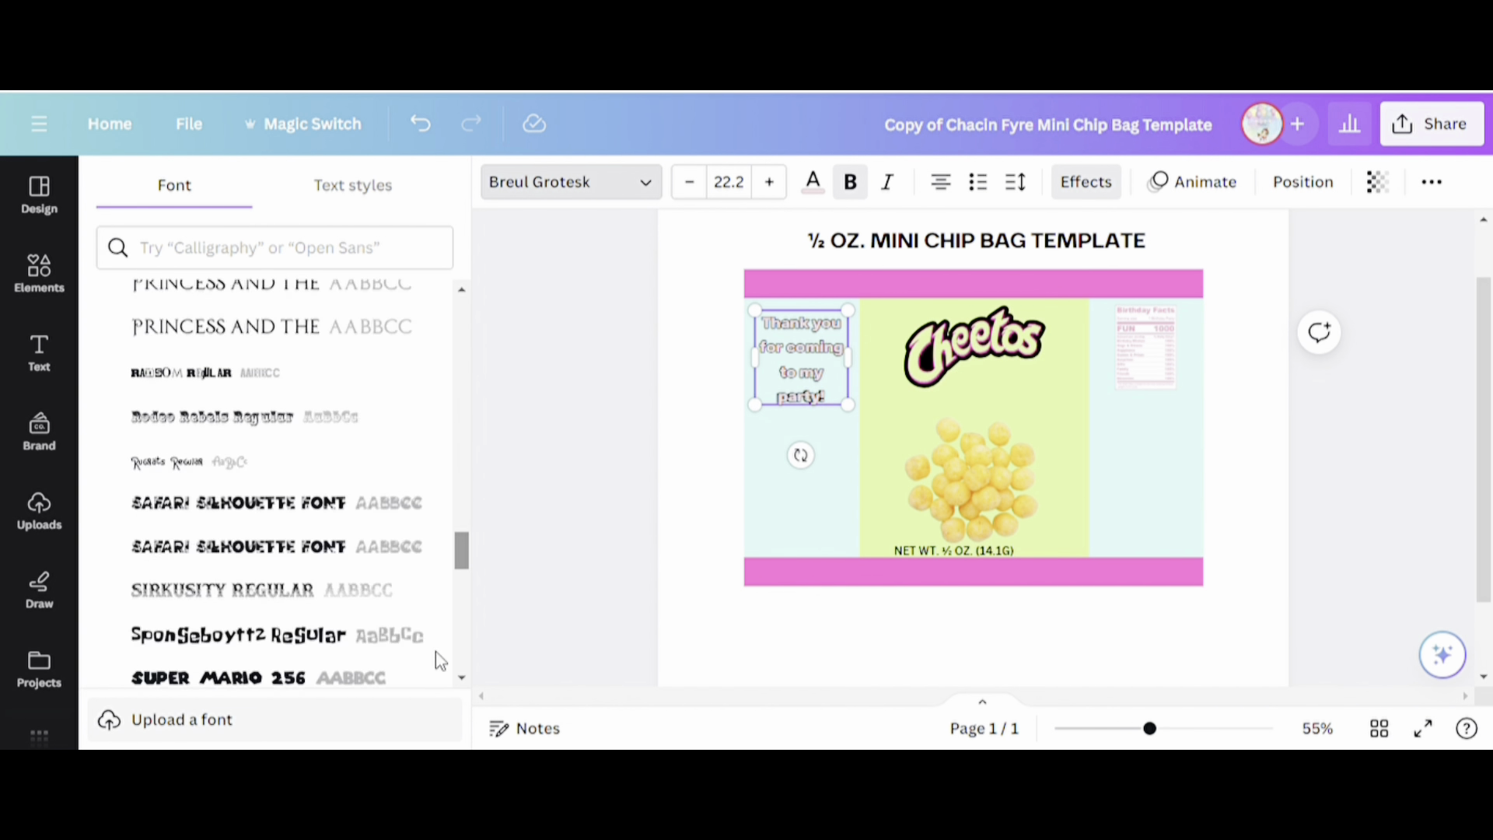
{"action": "scroll", "coordinate": [438, 684], "scroll_direction": "down", "scroll_amount": 5}
{"action": "left_click", "coordinate": [263, 614]}
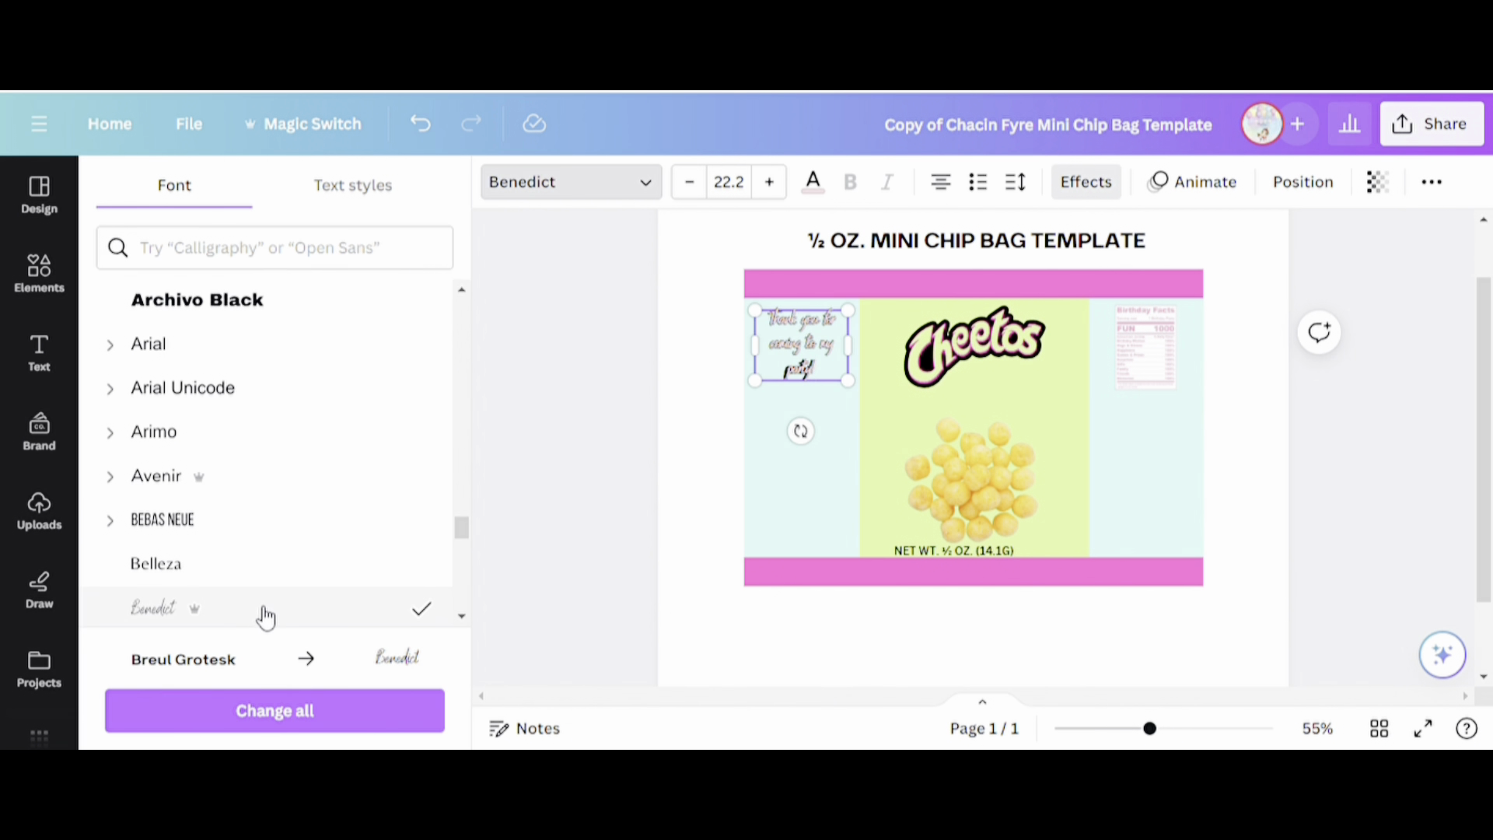
{"action": "left_click", "coordinate": [642, 184]}
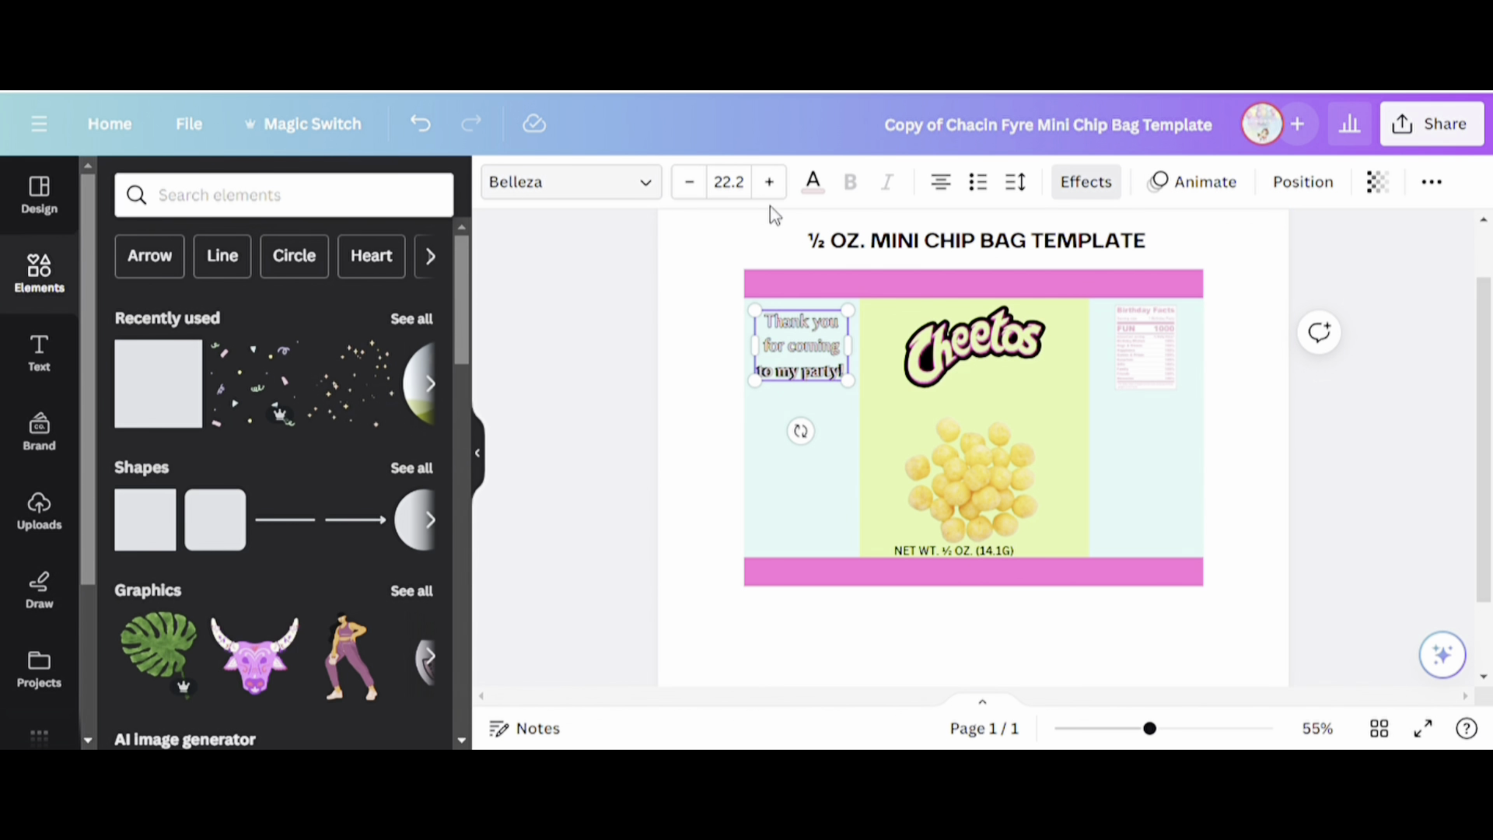
{"action": "left_click", "coordinate": [543, 380]}
{"action": "left_click", "coordinate": [38, 437]}
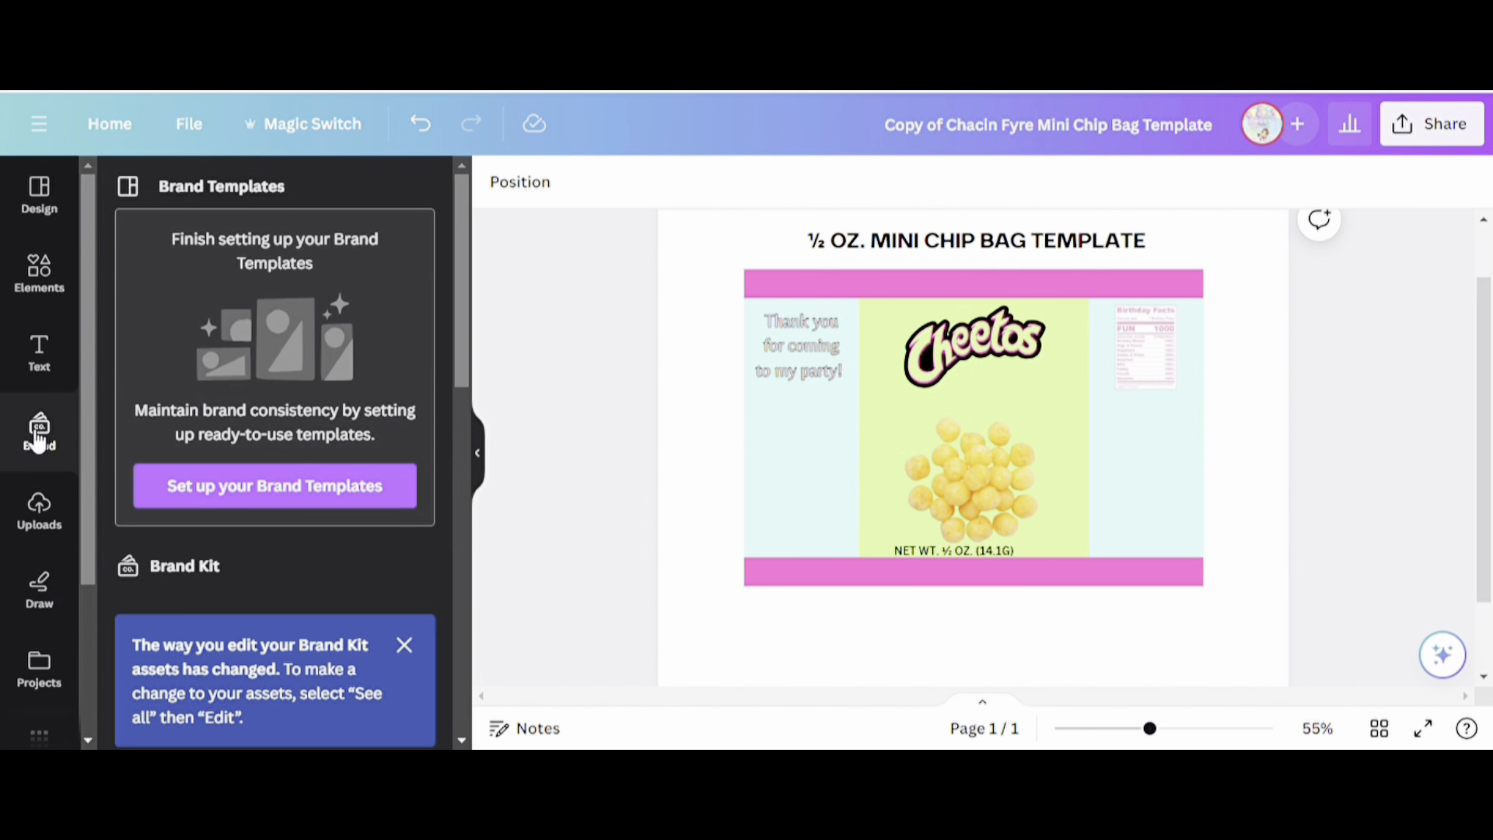
{"action": "left_click", "coordinate": [56, 255]}
{"action": "left_click", "coordinate": [262, 197]}
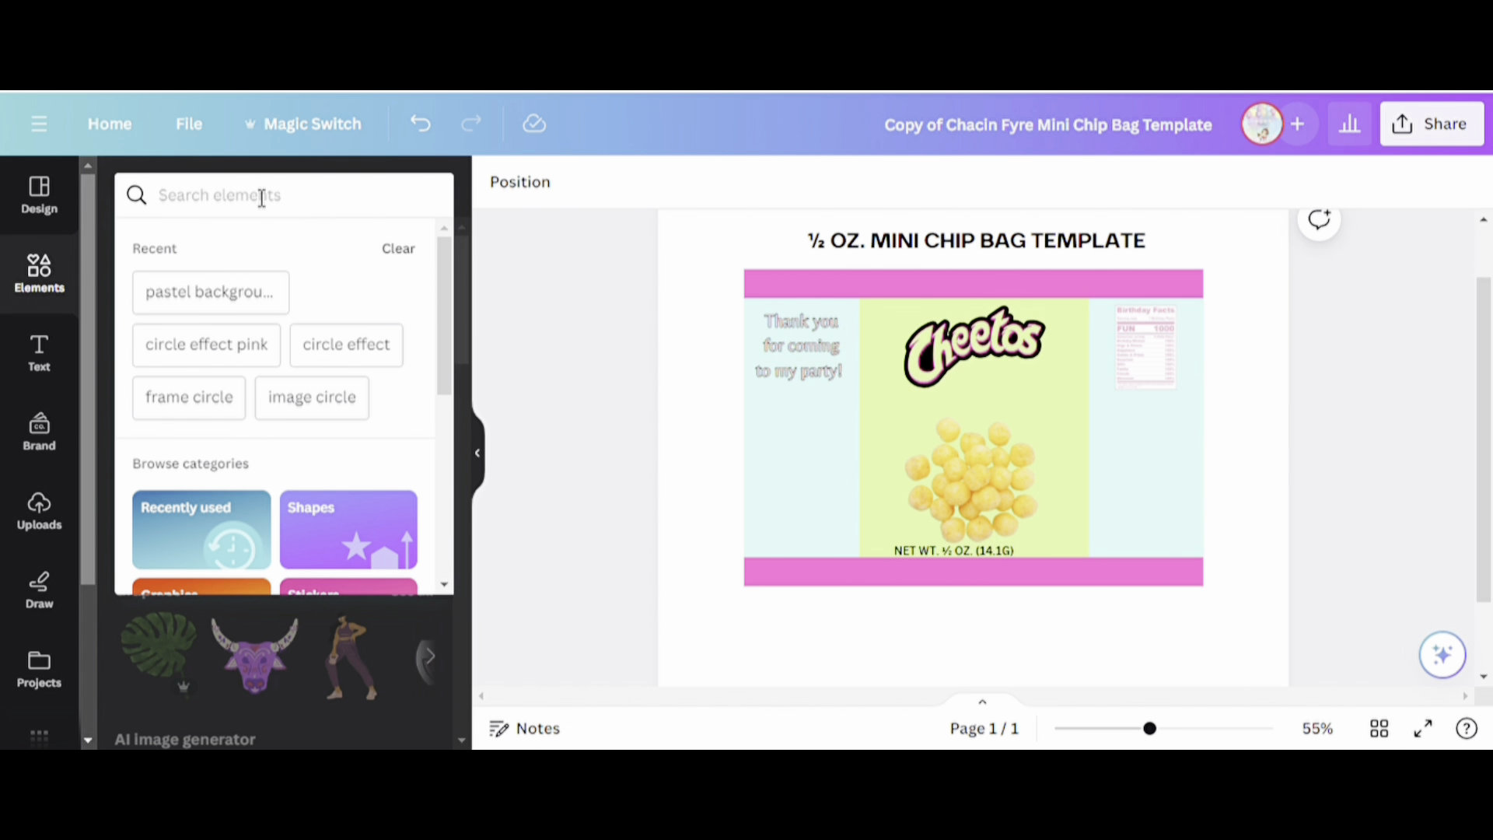
Recolour the bag's upper and lower bright pink bands with the pale yellow document colour.
{"action": "left_click", "coordinate": [1083, 285]}
{"action": "left_click", "coordinate": [606, 182]}
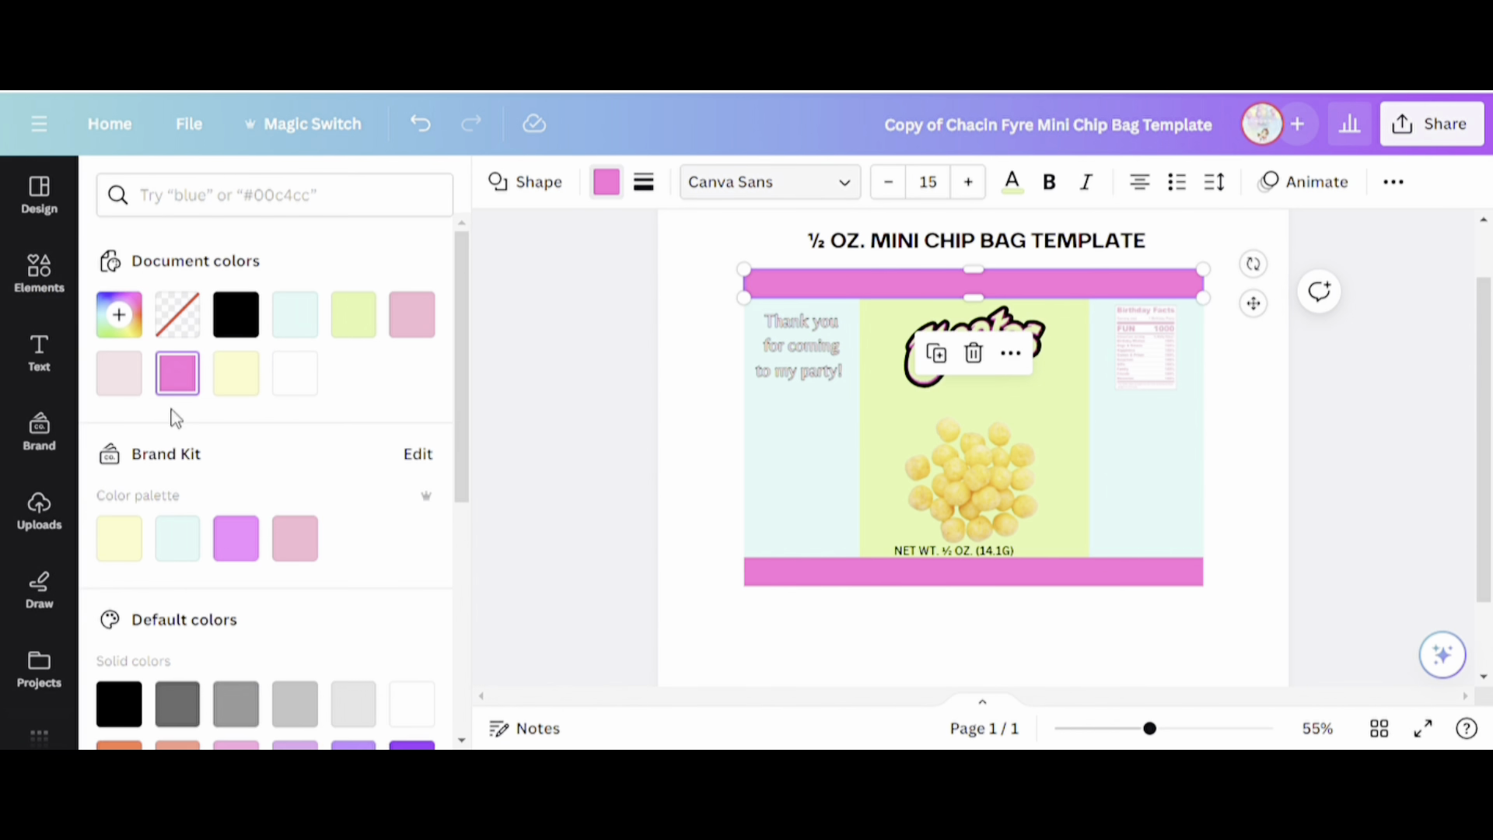
{"action": "left_click", "coordinate": [236, 374]}
{"action": "left_click", "coordinate": [860, 579]}
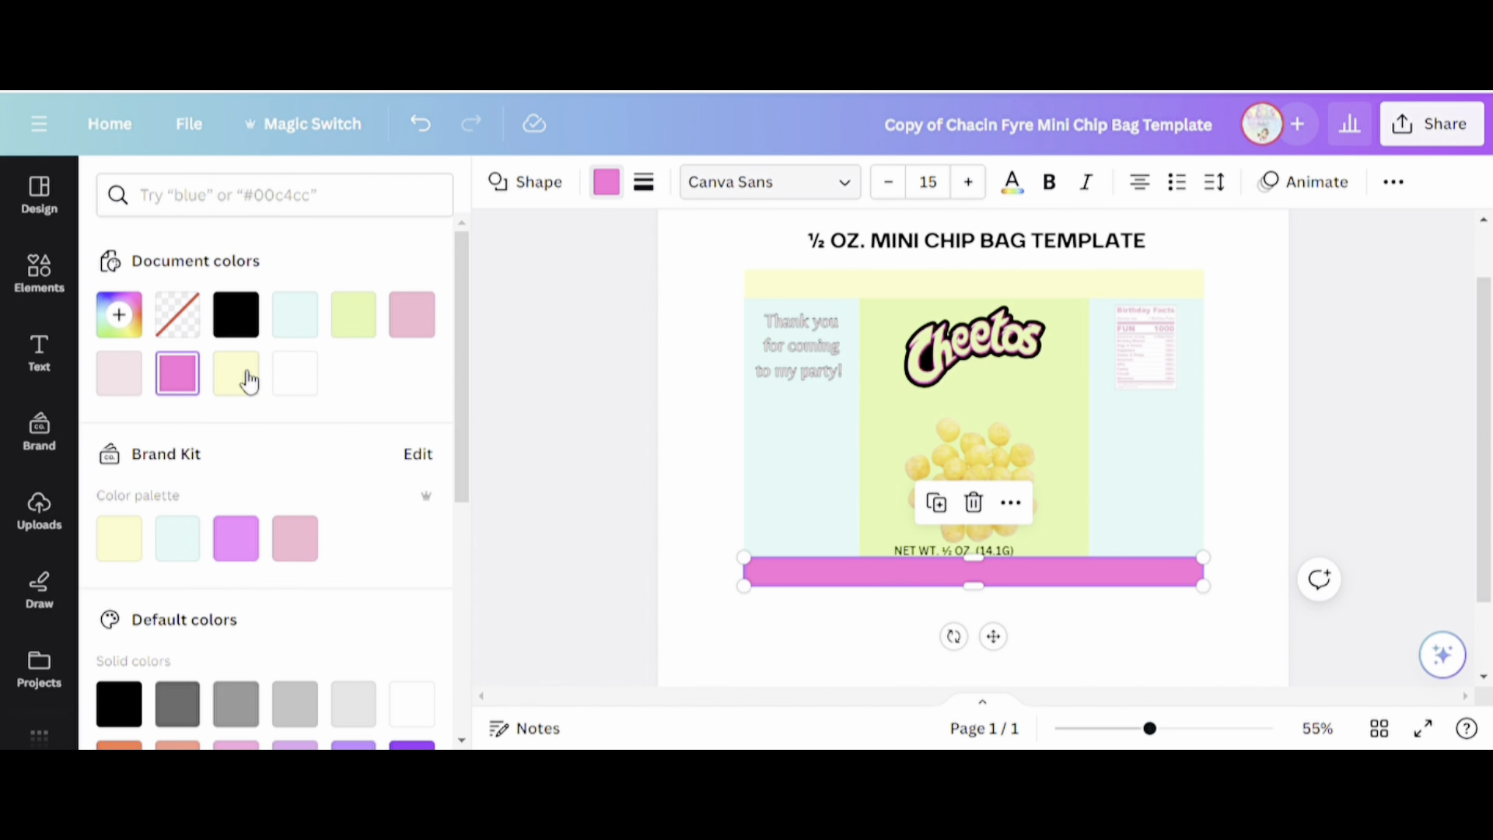
{"action": "left_click", "coordinate": [246, 382]}
{"action": "left_click", "coordinate": [557, 420]}
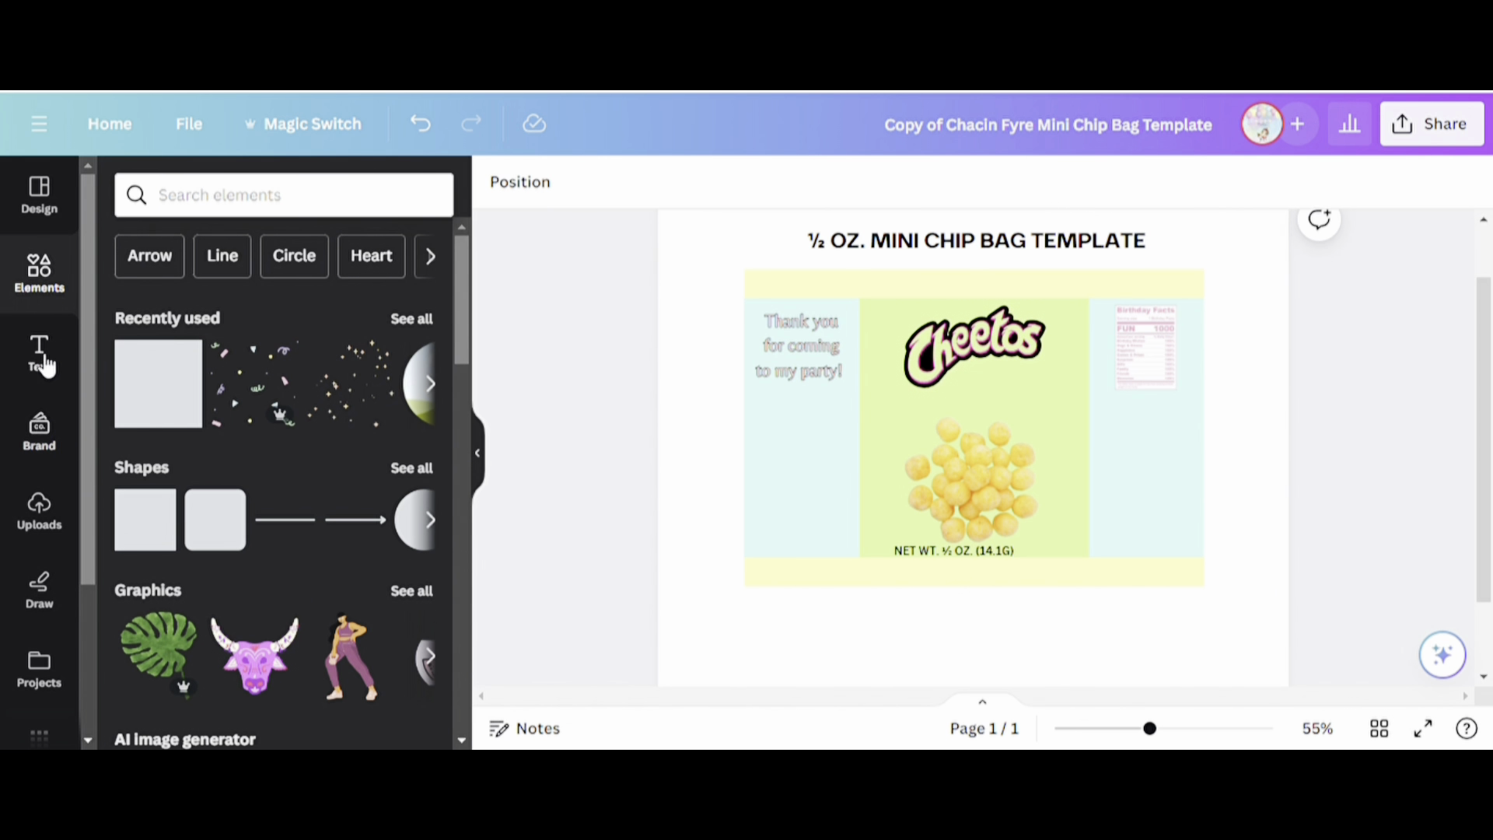
Search the elements for "pastel" and place a small pastel stars graphic at the green panel's left edge, below the logo.
{"action": "left_click", "coordinate": [193, 193]}
{"action": "type", "text": "pastel"}
{"action": "key", "text": "Return"}
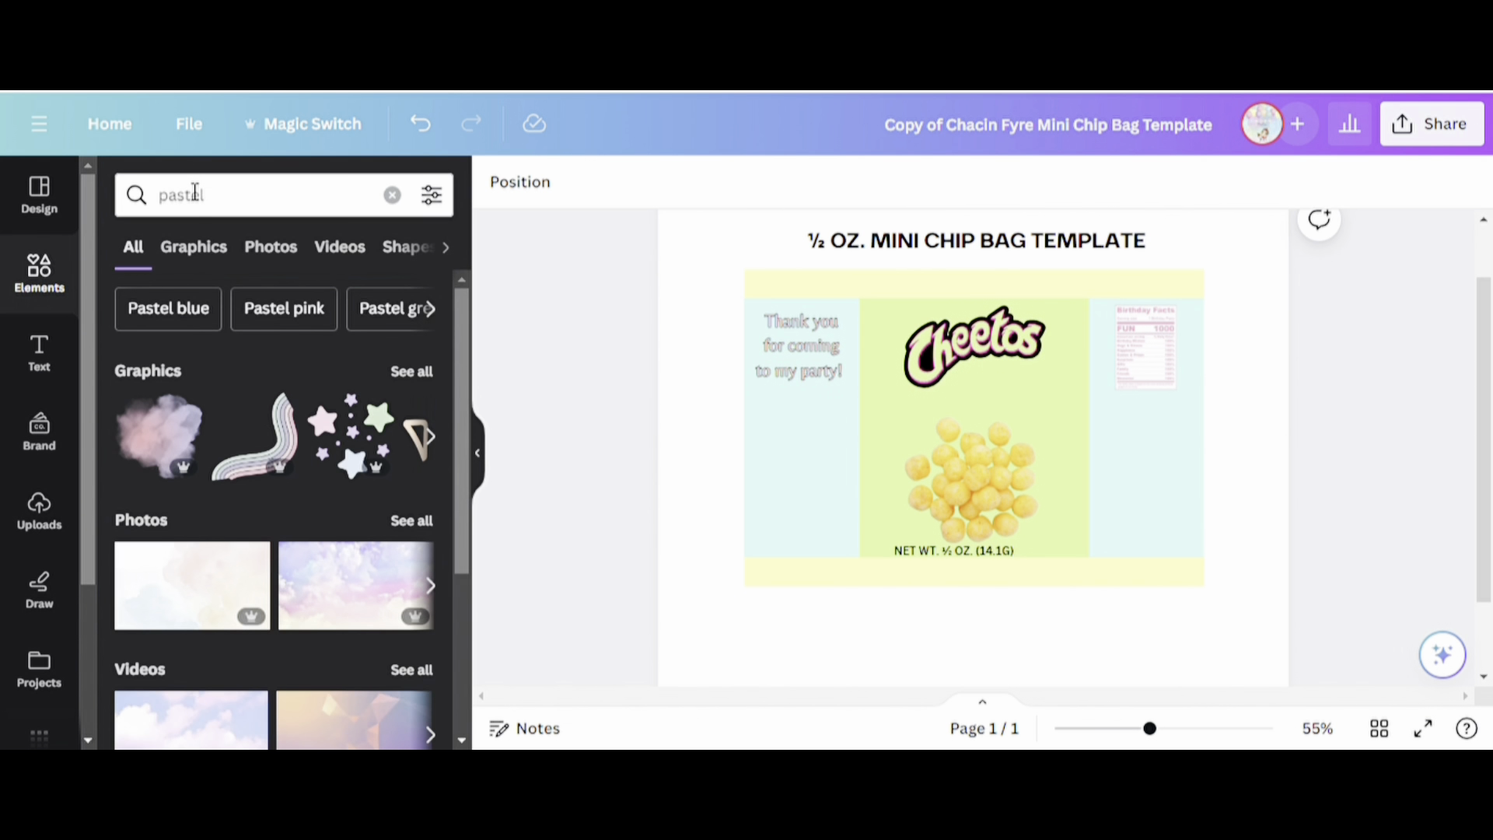
{"action": "left_click", "coordinate": [366, 423]}
{"action": "left_click_drag", "start_coordinate": [1072, 350], "coordinate": [972, 386]}
{"action": "left_click_drag", "start_coordinate": [999, 323], "coordinate": [935, 424]}
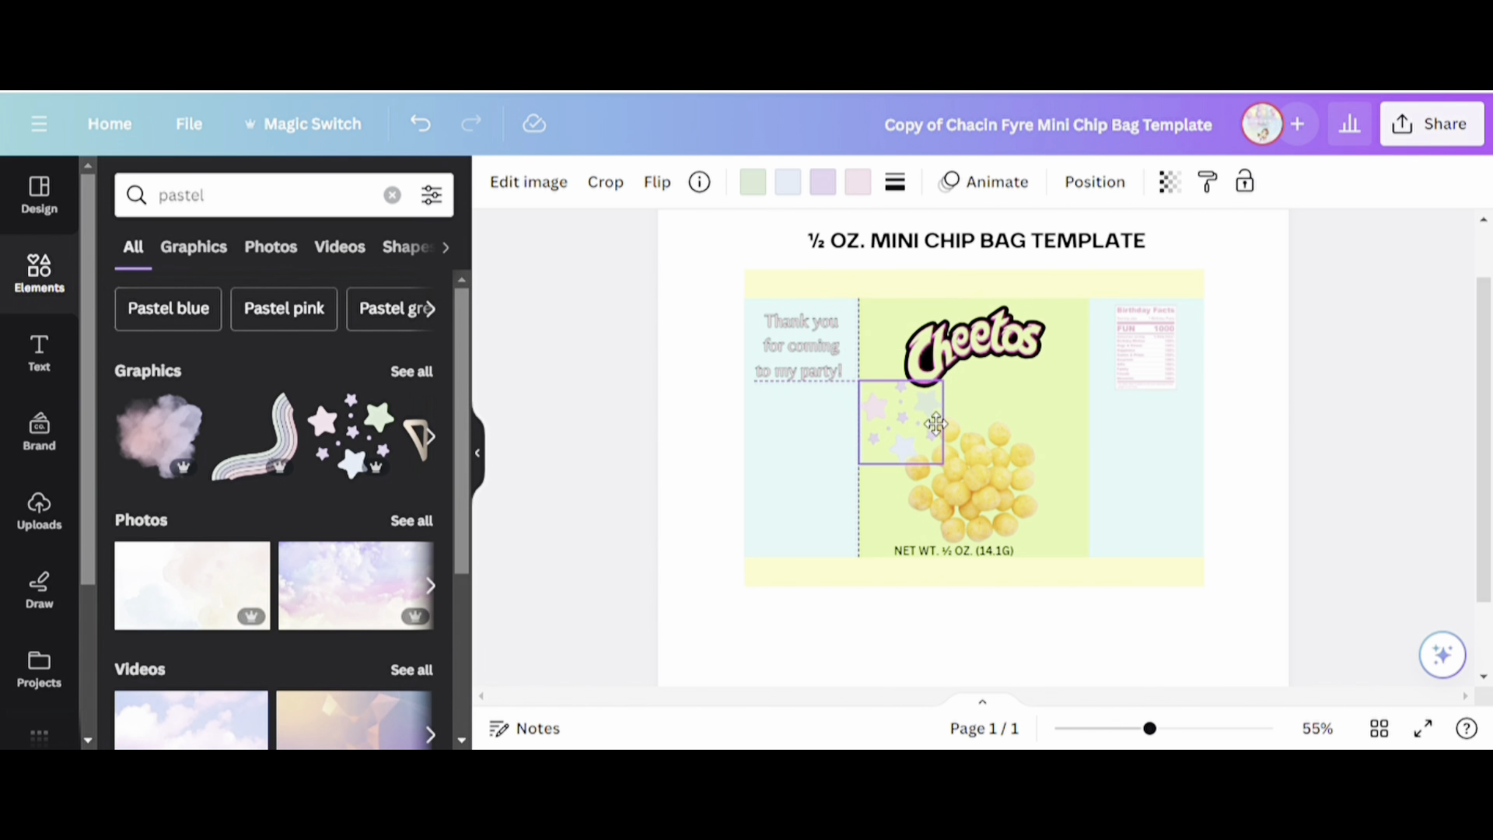
Add a second pastel stars graphic at the green panel's right edge and move the net weight text to its left edge.
{"action": "left_click", "coordinate": [353, 449]}
{"action": "left_click_drag", "start_coordinate": [979, 470], "coordinate": [1054, 408]}
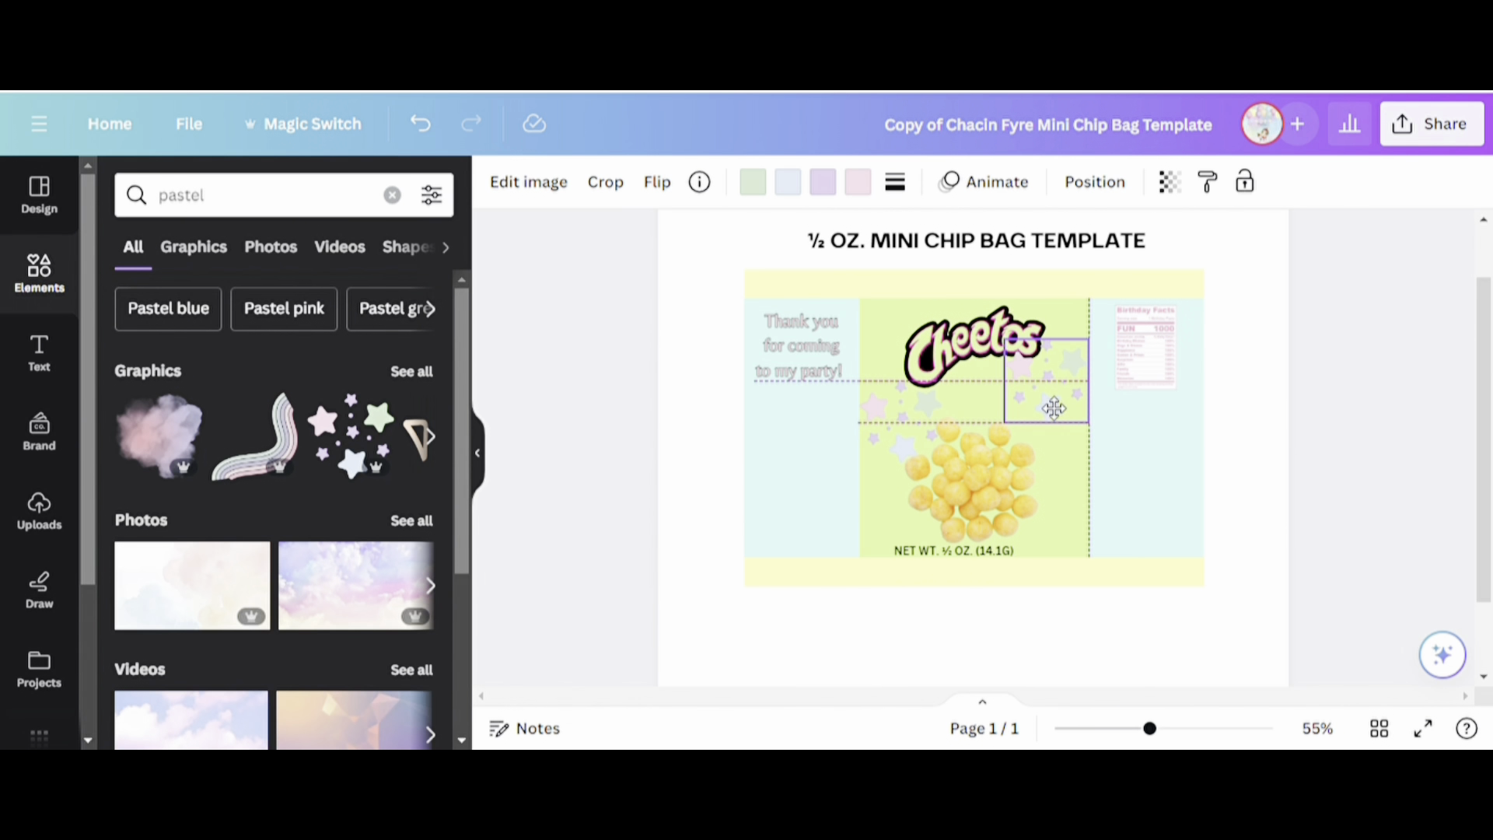
{"action": "left_click_drag", "start_coordinate": [946, 552], "coordinate": [918, 558]}
Add a pastel balloon bunch from the graphics results and size it to fit below the thank-you message.
{"action": "left_click", "coordinate": [194, 246]}
{"action": "scroll", "coordinate": [455, 415], "scroll_direction": "down", "scroll_amount": 2}
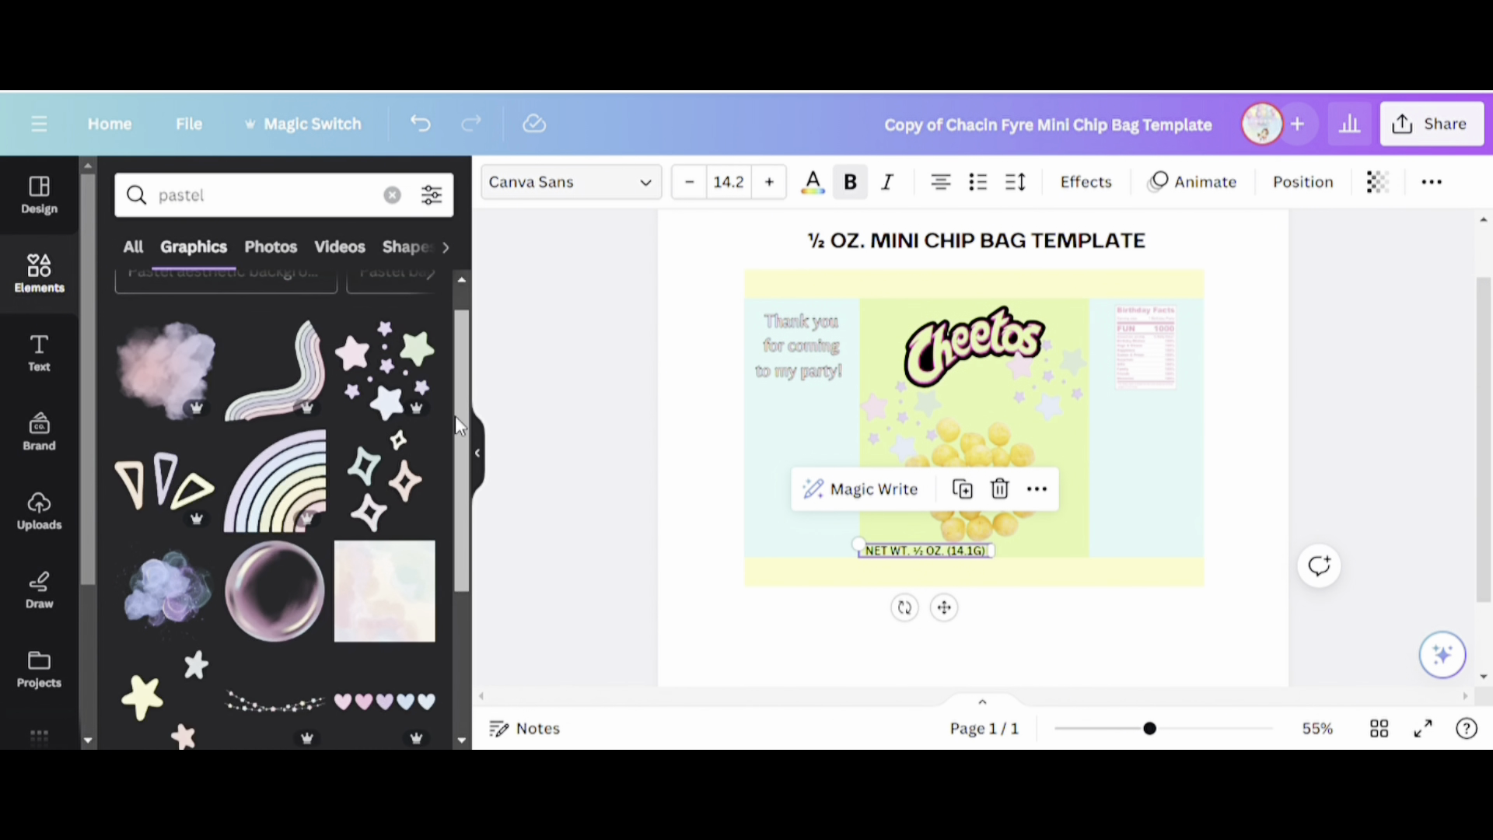
{"action": "scroll", "coordinate": [436, 530], "scroll_direction": "down", "scroll_amount": 10}
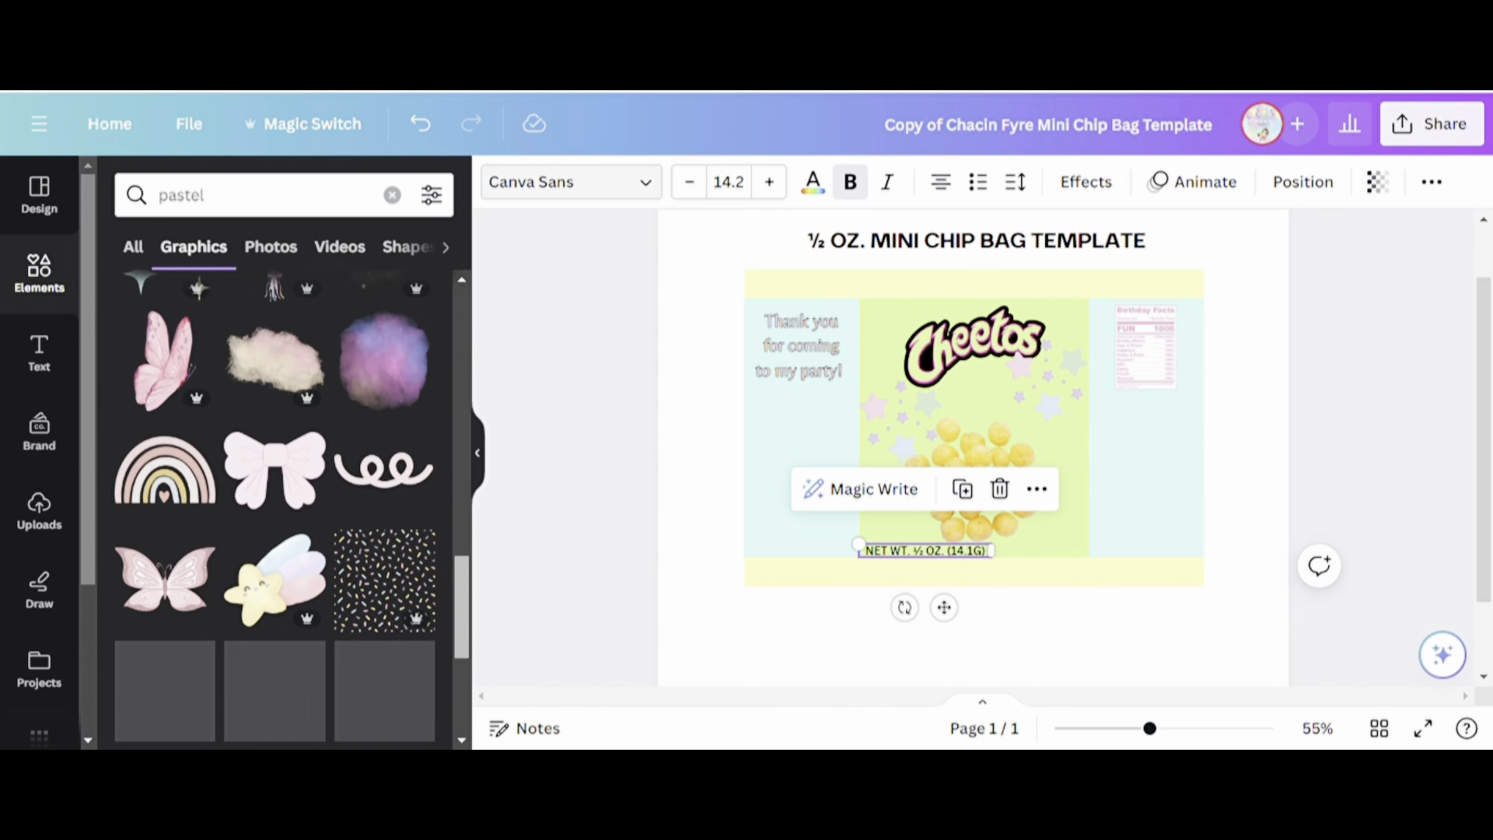
{"action": "scroll", "coordinate": [418, 685], "scroll_direction": "down", "scroll_amount": 2}
{"action": "left_click", "coordinate": [268, 517]}
{"action": "left_click_drag", "start_coordinate": [1113, 284], "coordinate": [814, 464]}
{"action": "mouse_move", "coordinate": [791, 497]}
{"action": "left_mouse_down"}
{"action": "mouse_move", "coordinate": [813, 433]}
{"action": "mouse_move", "coordinate": [777, 514]}
{"action": "left_mouse_up"}
Add the row of pastel hearts and fit it across the green panel's width just above the net weight text.
{"action": "left_click_drag", "start_coordinate": [461, 542], "coordinate": [453, 709]}
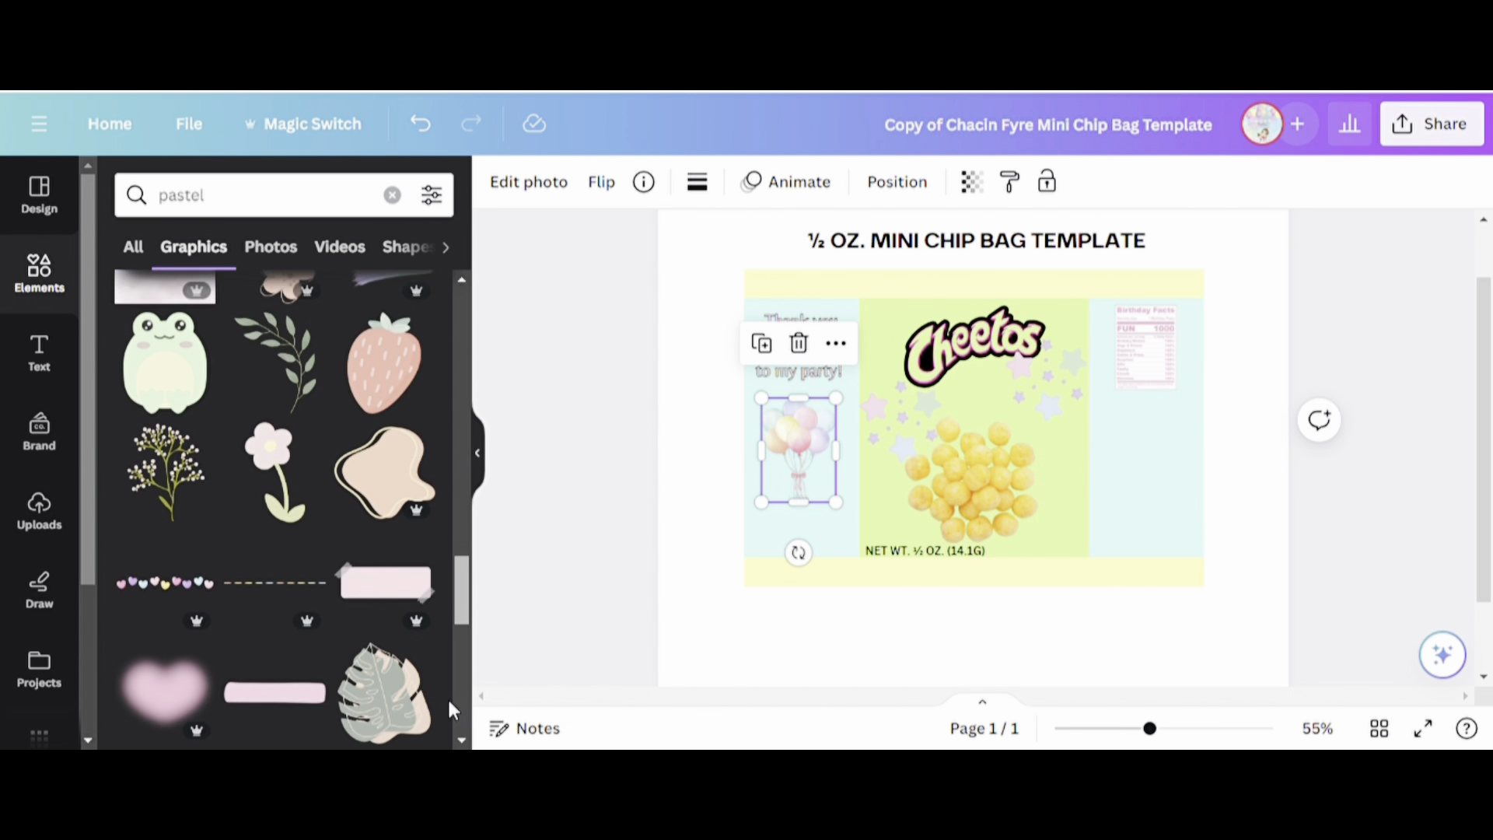
{"action": "left_click", "coordinate": [135, 519]}
{"action": "left_click_drag", "start_coordinate": [980, 439], "coordinate": [976, 523]}
{"action": "left_click_drag", "start_coordinate": [1102, 505], "coordinate": [1046, 525]}
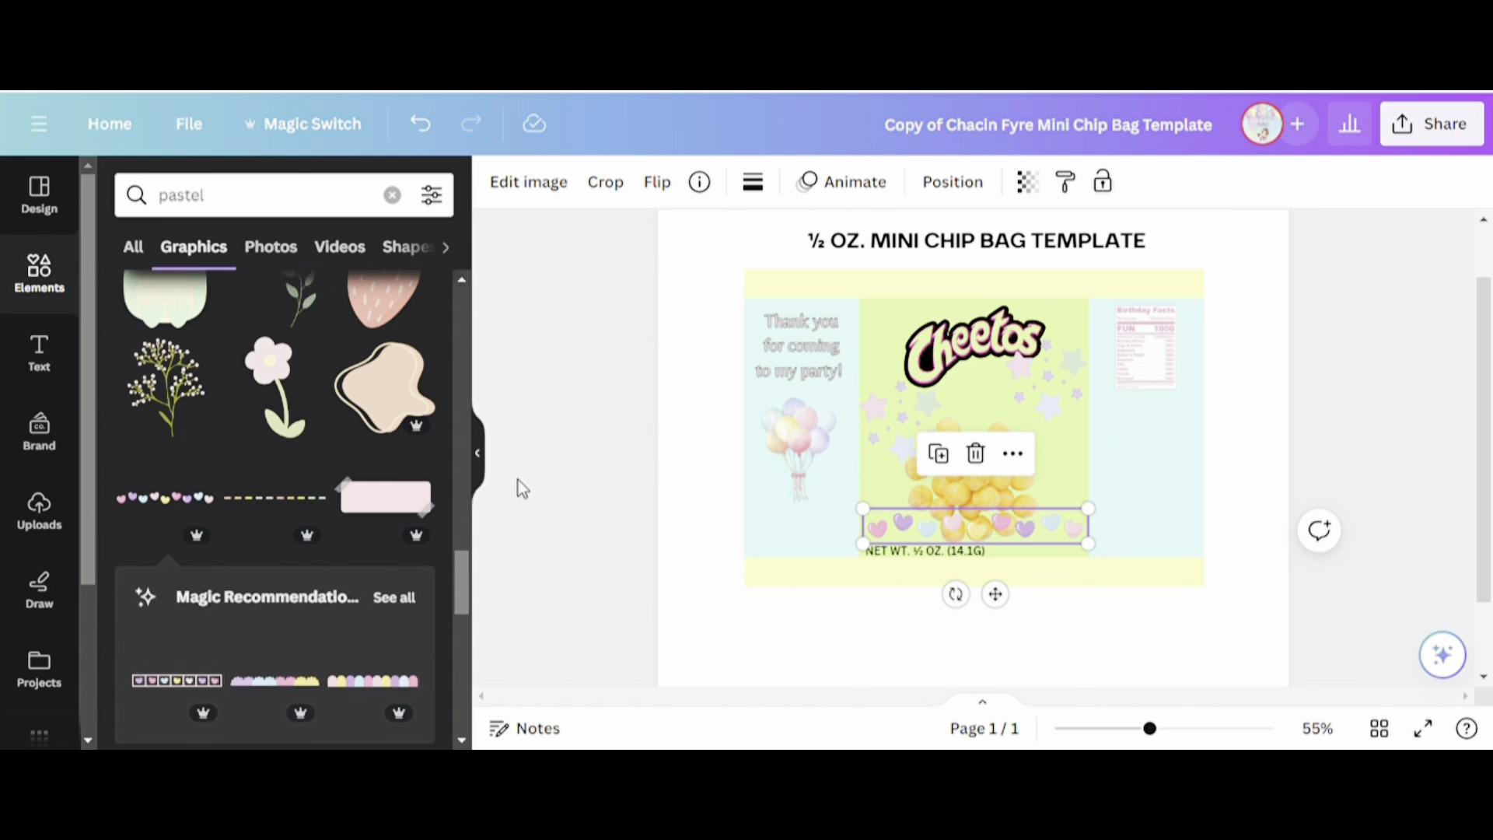
Search the graphics for "candyland" in place of "pastel".
{"action": "scroll", "coordinate": [456, 723], "scroll_direction": "down", "scroll_amount": 5}
{"action": "left_click", "coordinate": [287, 211]}
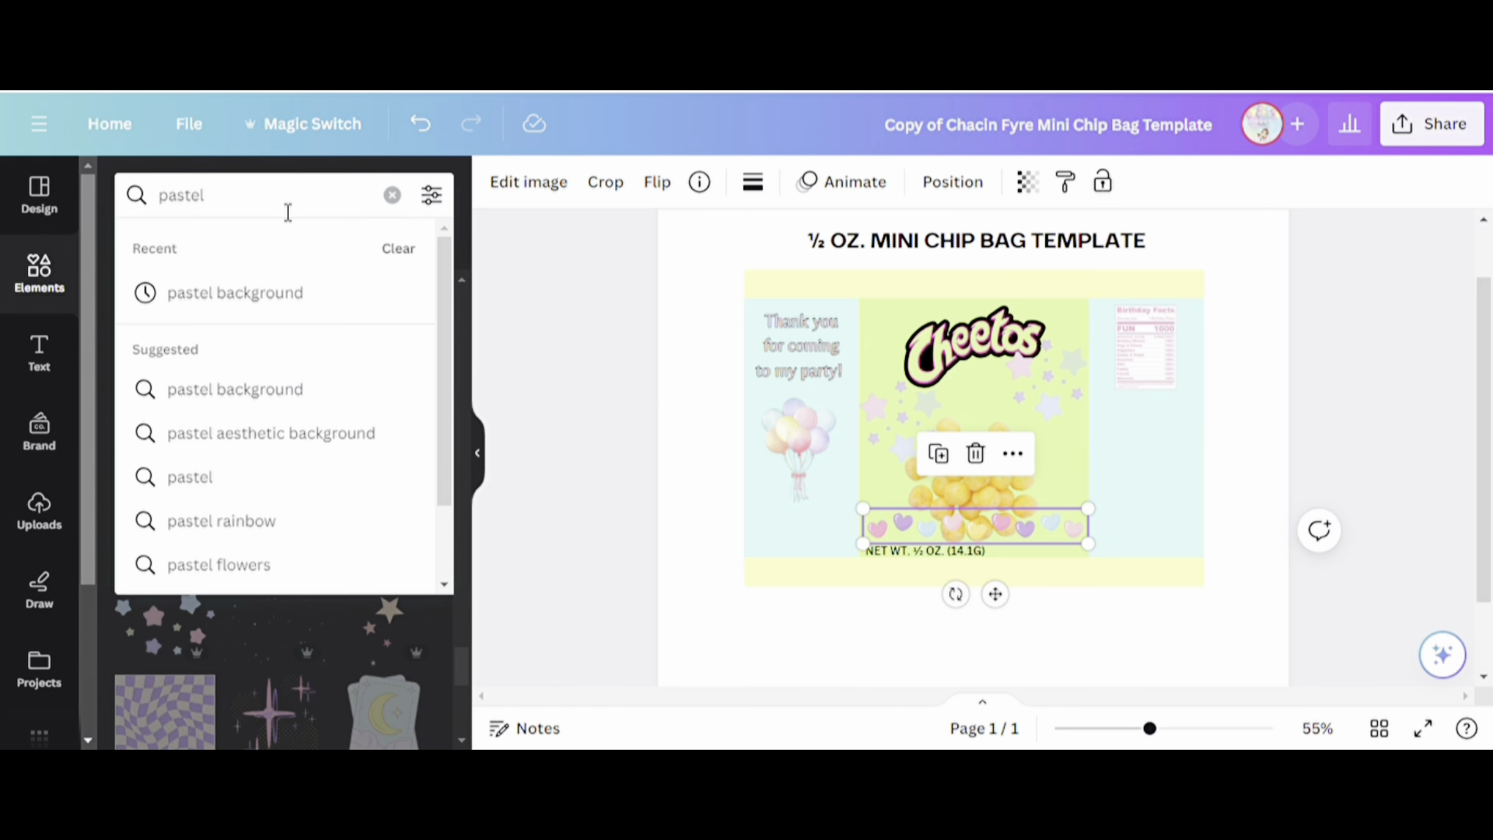
{"action": "key", "text": "Return"}
{"action": "key", "text": "BackSpace"}
{"action": "key", "text": "BackSpace"}
{"action": "key", "text": "BackSpace"}
{"action": "key", "text": "BackSpace"}
{"action": "key", "text": "BackSpace"}
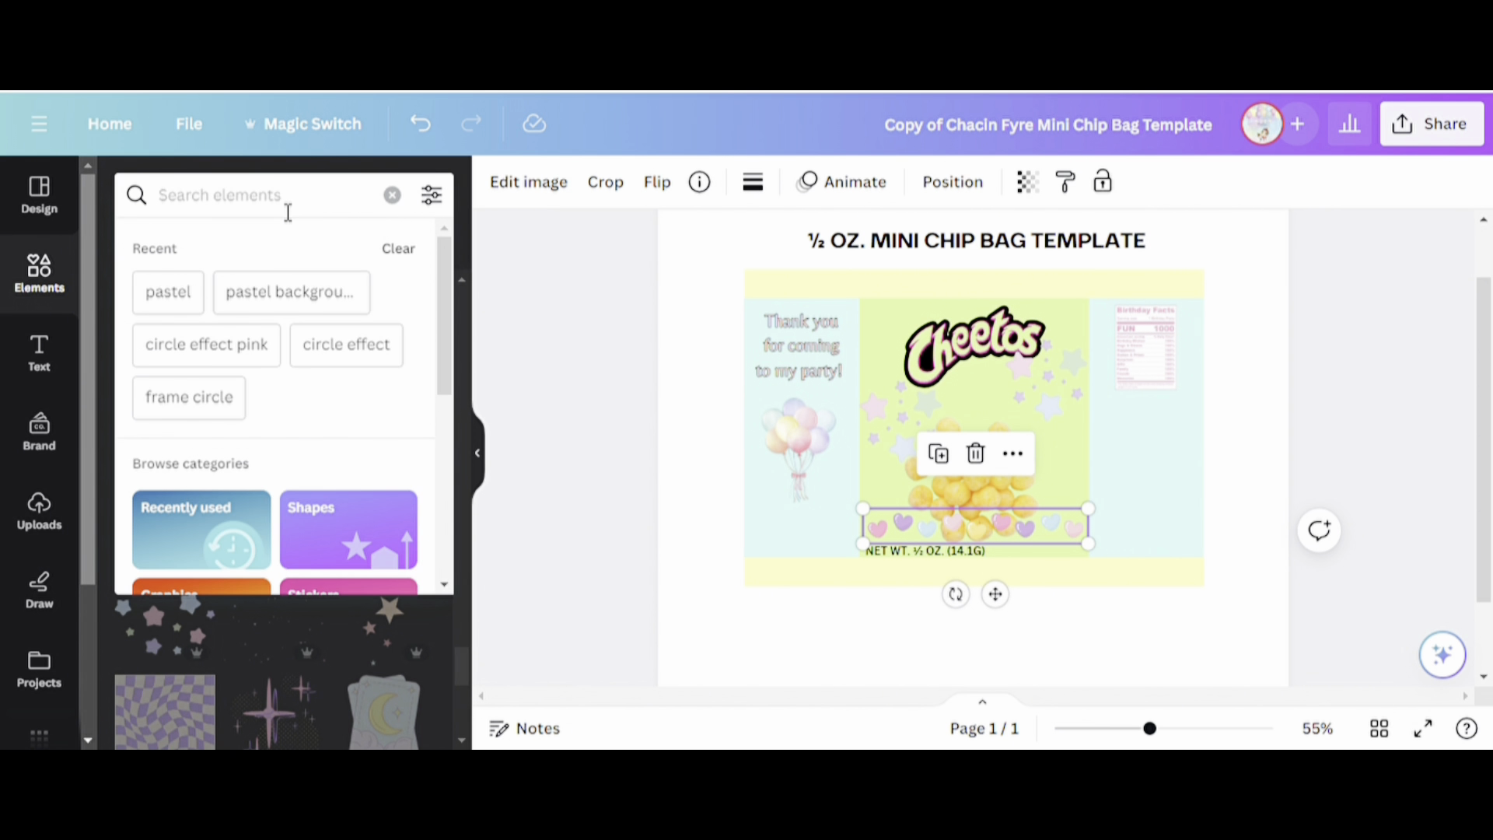
{"action": "type", "text": "candyland"}
{"action": "key", "text": "Return"}
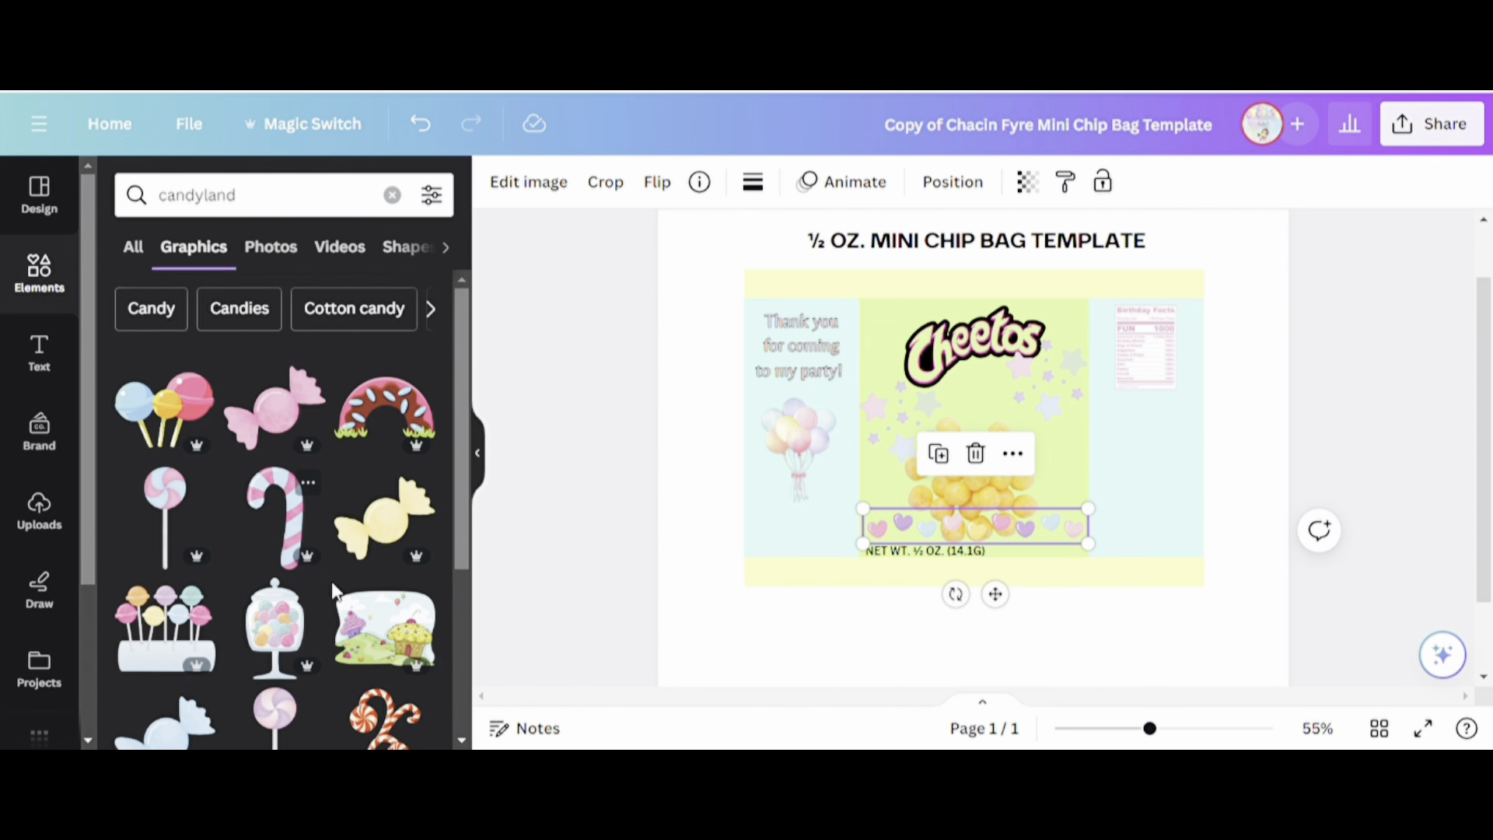
Add the pink-and-blue candy cane, shrink it and place it on the green panel, just right of the cheese puffs.
{"action": "left_click", "coordinate": [293, 513]}
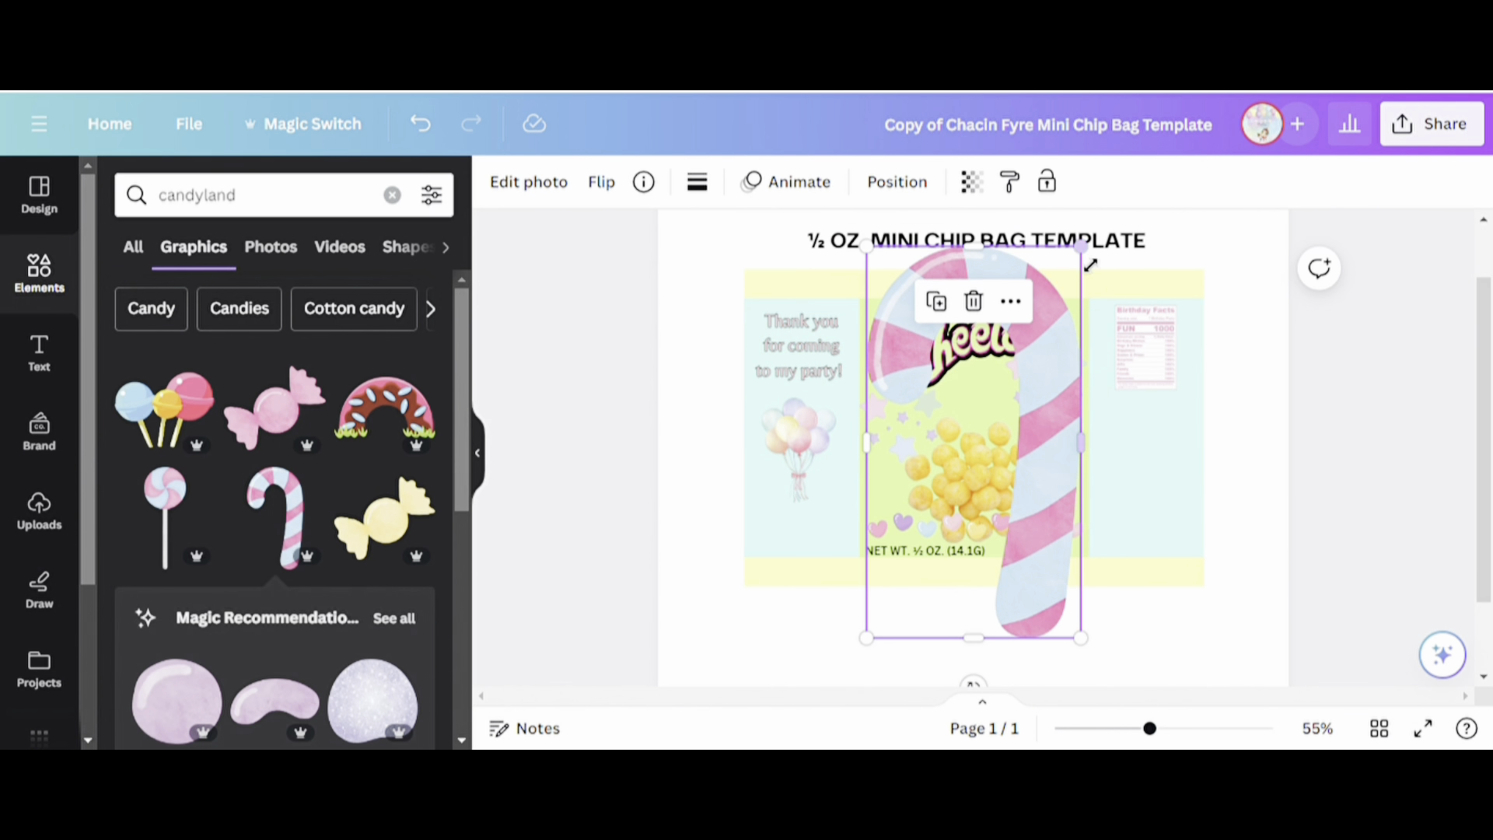
{"action": "left_click_drag", "start_coordinate": [1090, 265], "coordinate": [1003, 522]}
{"action": "left_click_drag", "start_coordinate": [937, 517], "coordinate": [1008, 394]}
Add the blue, yellow and pink lollipop trio and fit it into the lower part of the right blue panel.
{"action": "left_click", "coordinate": [164, 409]}
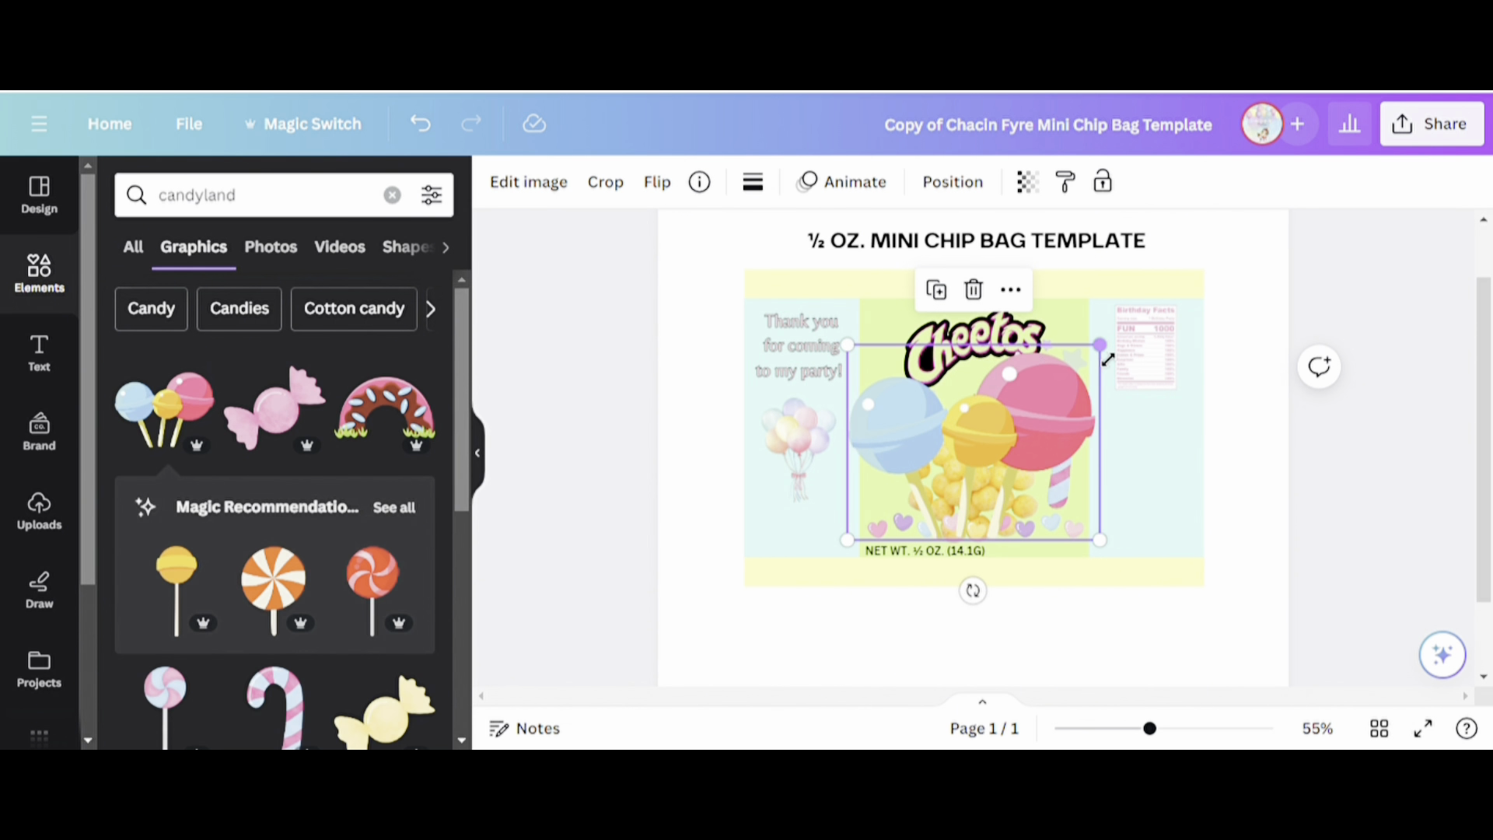
{"action": "left_click_drag", "start_coordinate": [1108, 360], "coordinate": [975, 514]}
{"action": "left_click_drag", "start_coordinate": [898, 514], "coordinate": [1148, 531]}
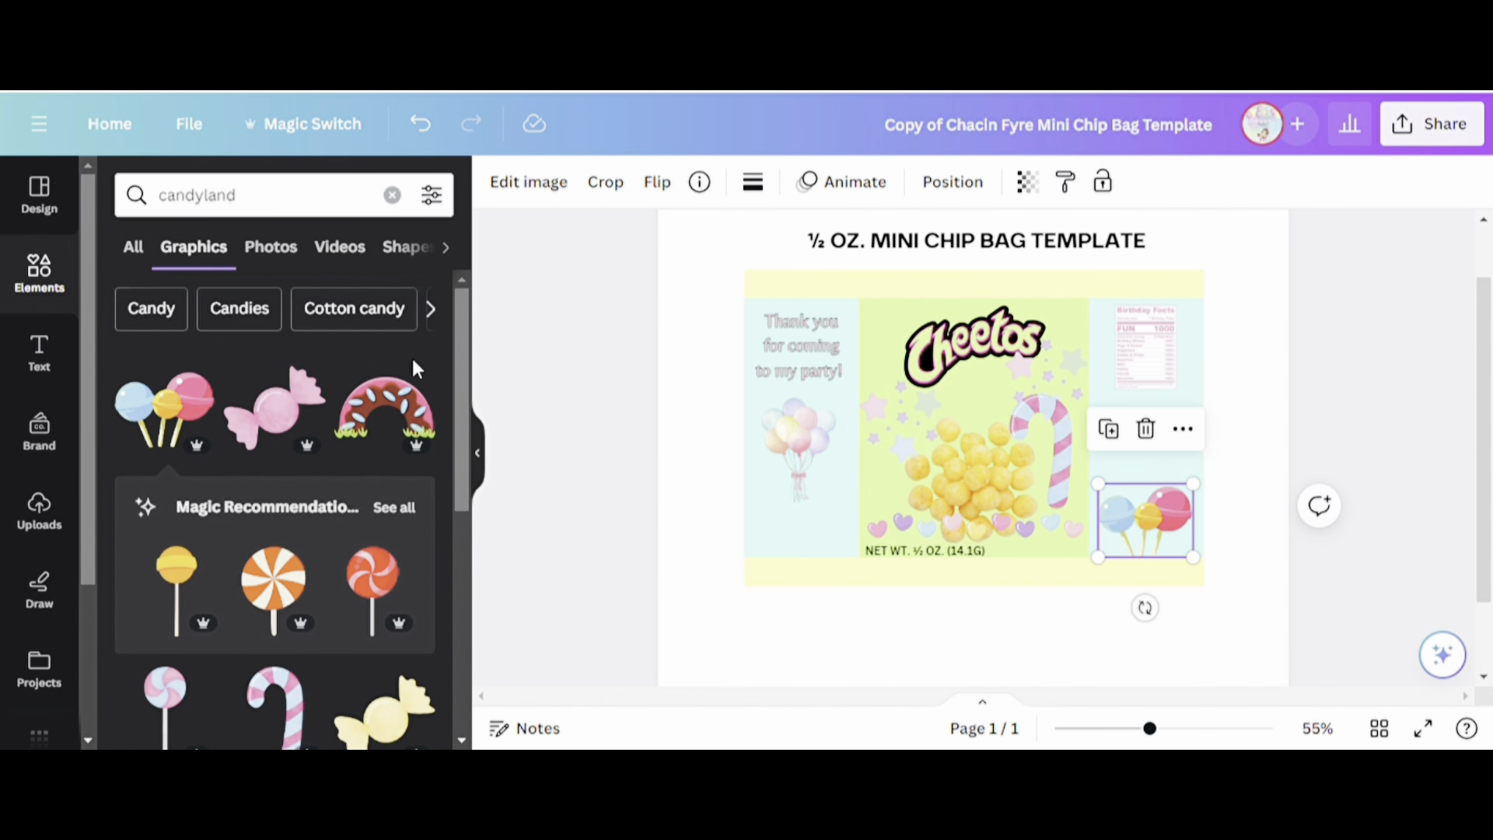
{"action": "left_click", "coordinate": [385, 404]}
{"action": "left_click_drag", "start_coordinate": [1183, 283], "coordinate": [1109, 300]}
{"action": "left_click_drag", "start_coordinate": [1087, 378], "coordinate": [1078, 476]}
{"action": "key", "text": "Delete"}
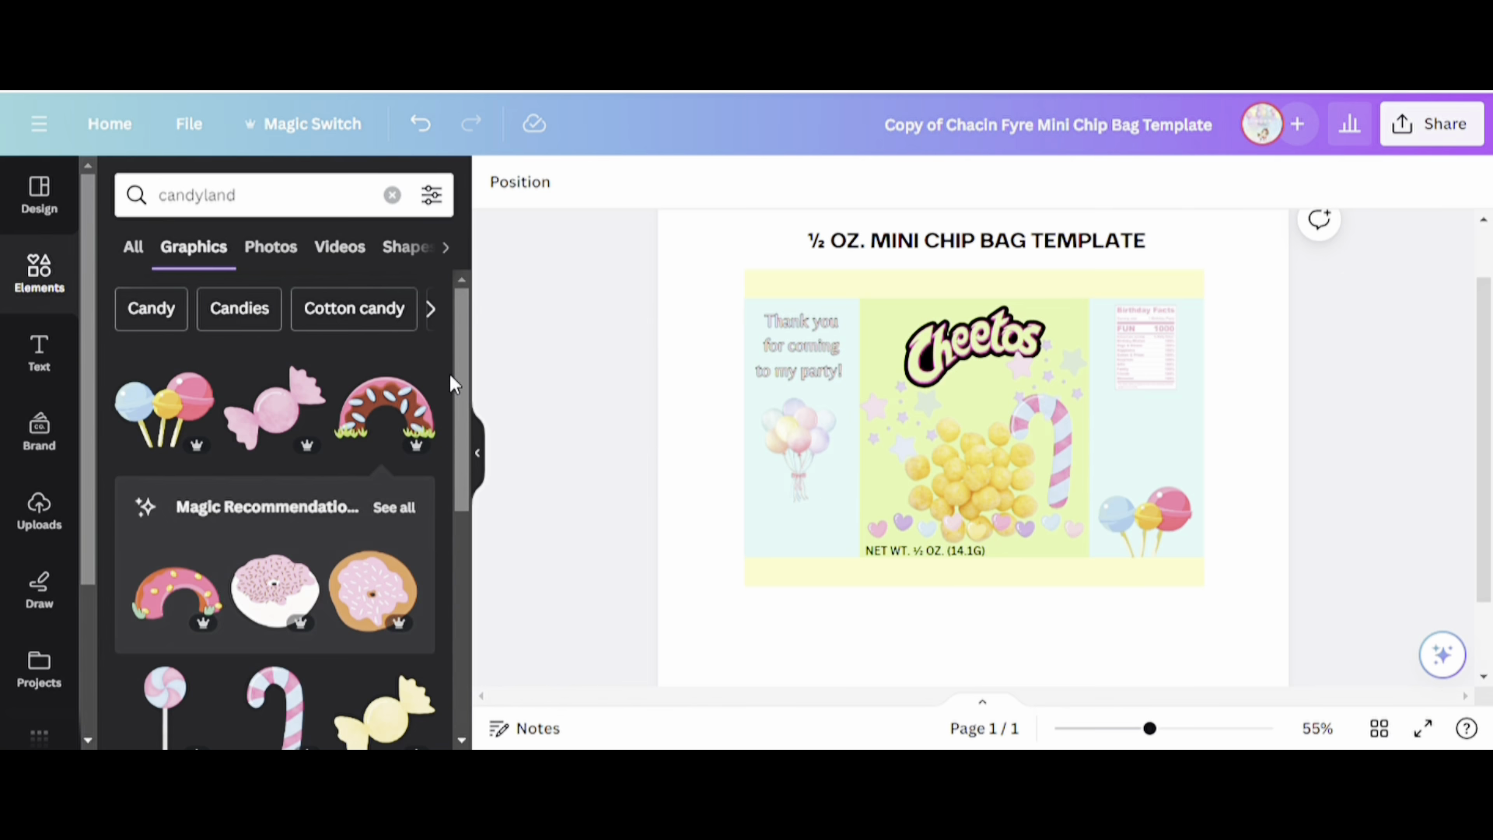
Add the row of three cookies on grass and fit it across the bottom of the left blue panel.
{"action": "scroll", "coordinate": [456, 628], "scroll_direction": "down", "scroll_amount": 10}
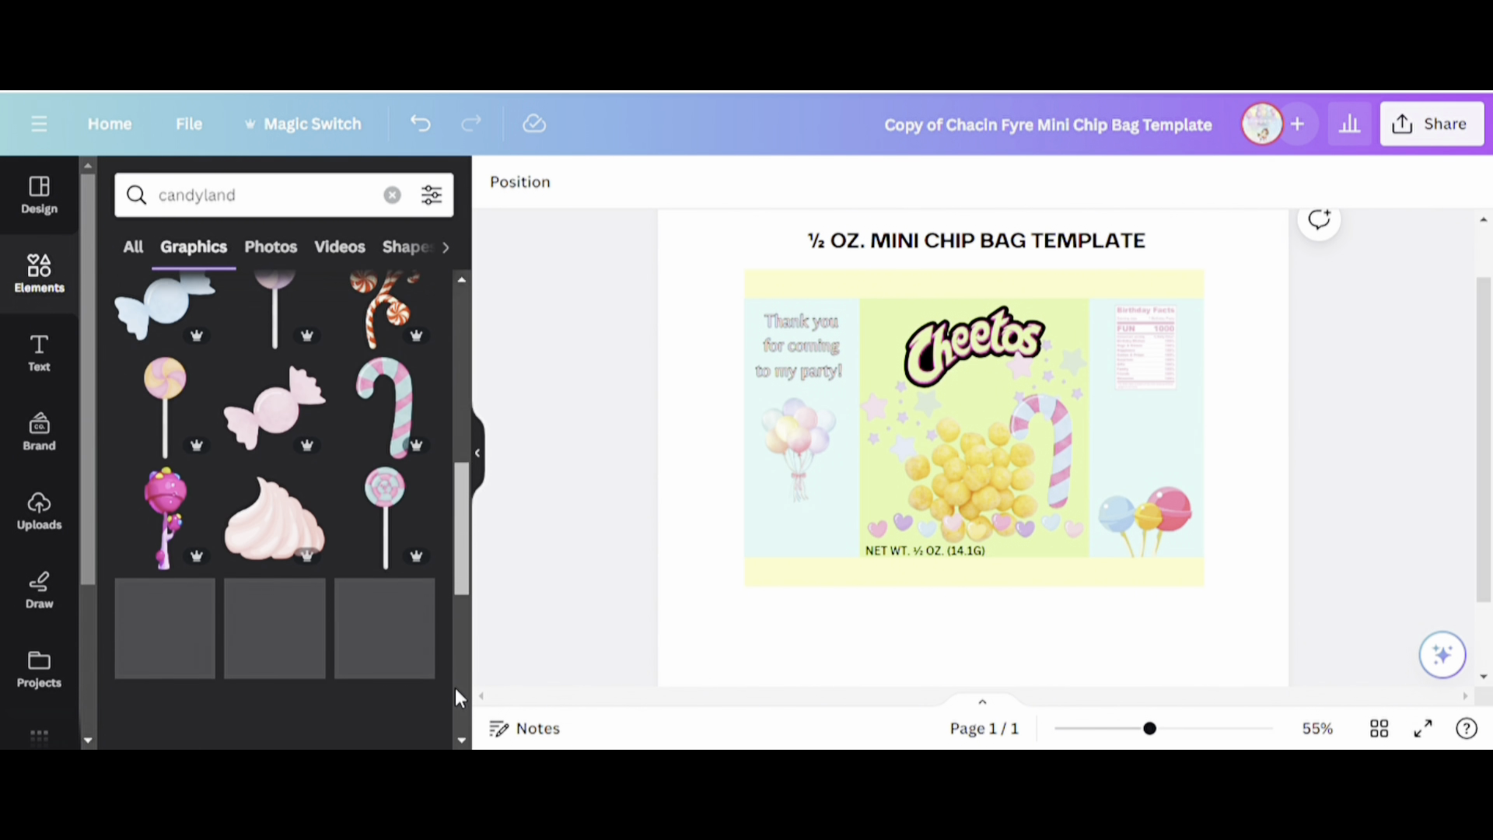
{"action": "left_click", "coordinate": [165, 458]}
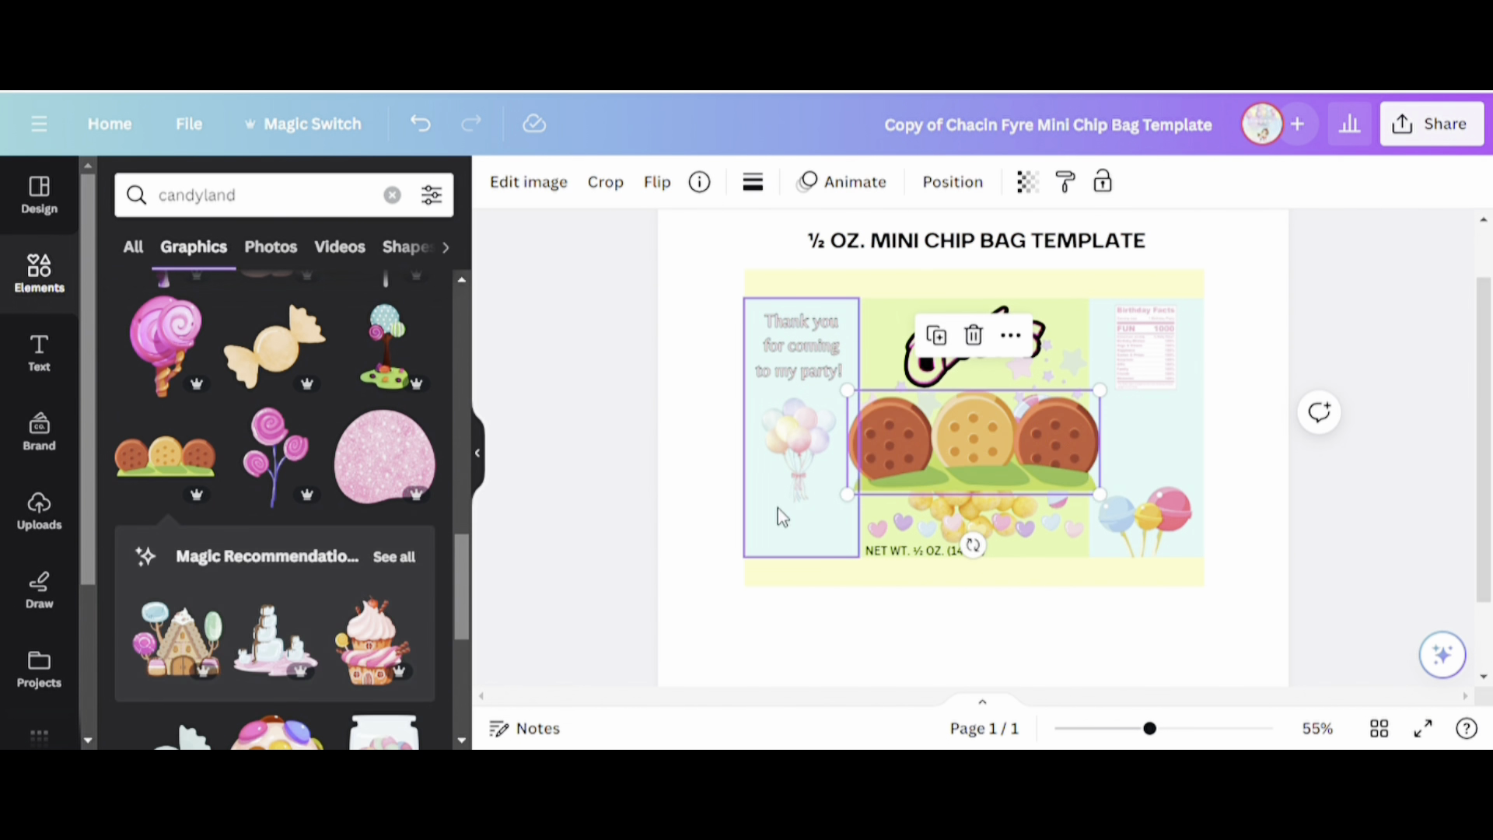
{"action": "left_click_drag", "start_coordinate": [1105, 397], "coordinate": [986, 440]}
{"action": "left_click_drag", "start_coordinate": [981, 466], "coordinate": [865, 528]}
{"action": "left_click_drag", "start_coordinate": [735, 557], "coordinate": [762, 570]}
{"action": "left_click_drag", "start_coordinate": [865, 500], "coordinate": [878, 518]}
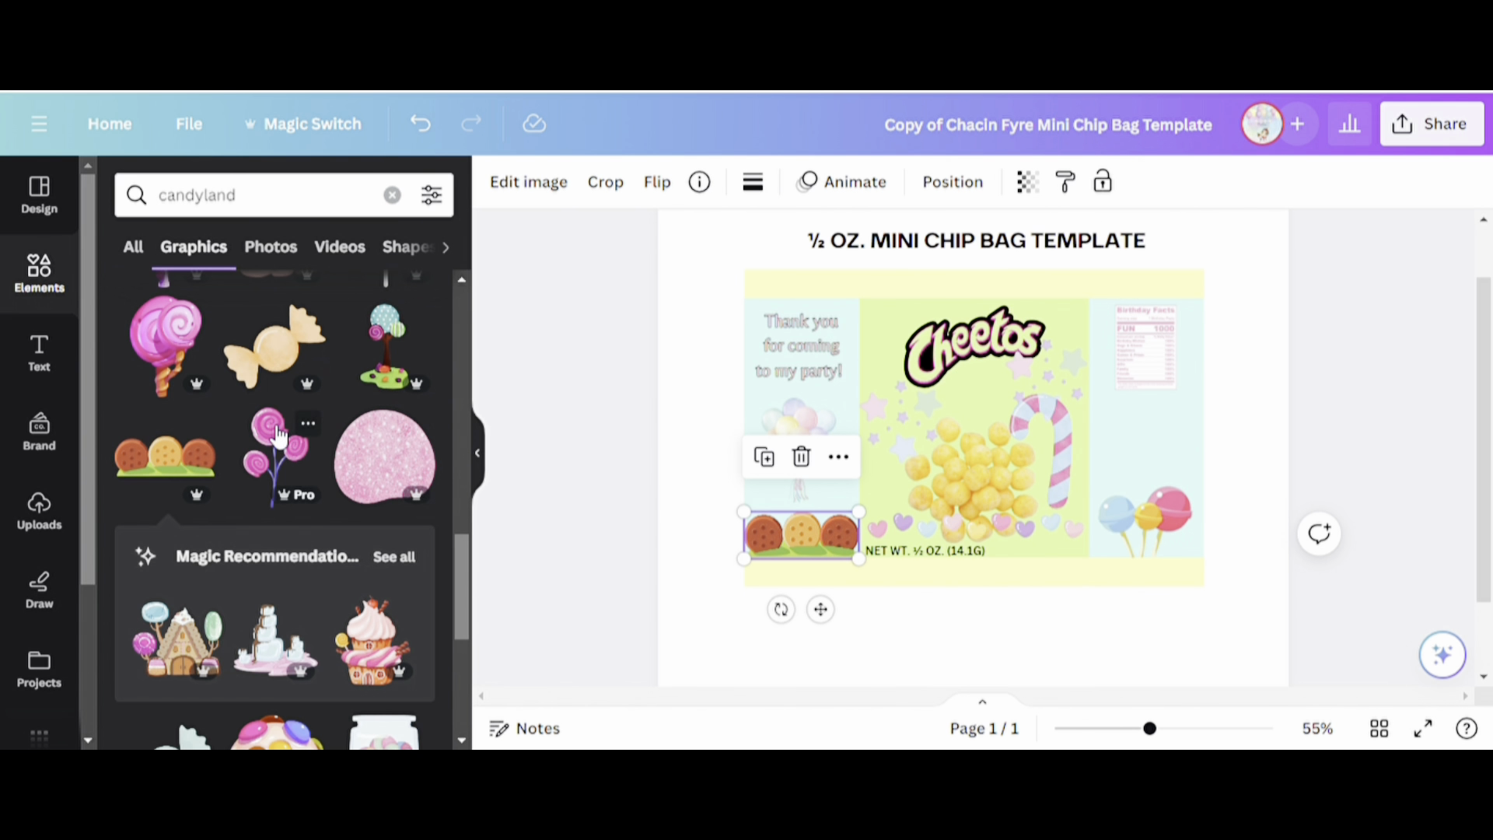
Add the pink swirl lollipop plant, reduce it and place it at the green panel's left edge beside the cheese puffs.
{"action": "left_click", "coordinate": [274, 454]}
{"action": "left_click_drag", "start_coordinate": [1039, 343], "coordinate": [1006, 395]}
{"action": "left_click_drag", "start_coordinate": [958, 459], "coordinate": [916, 454]}
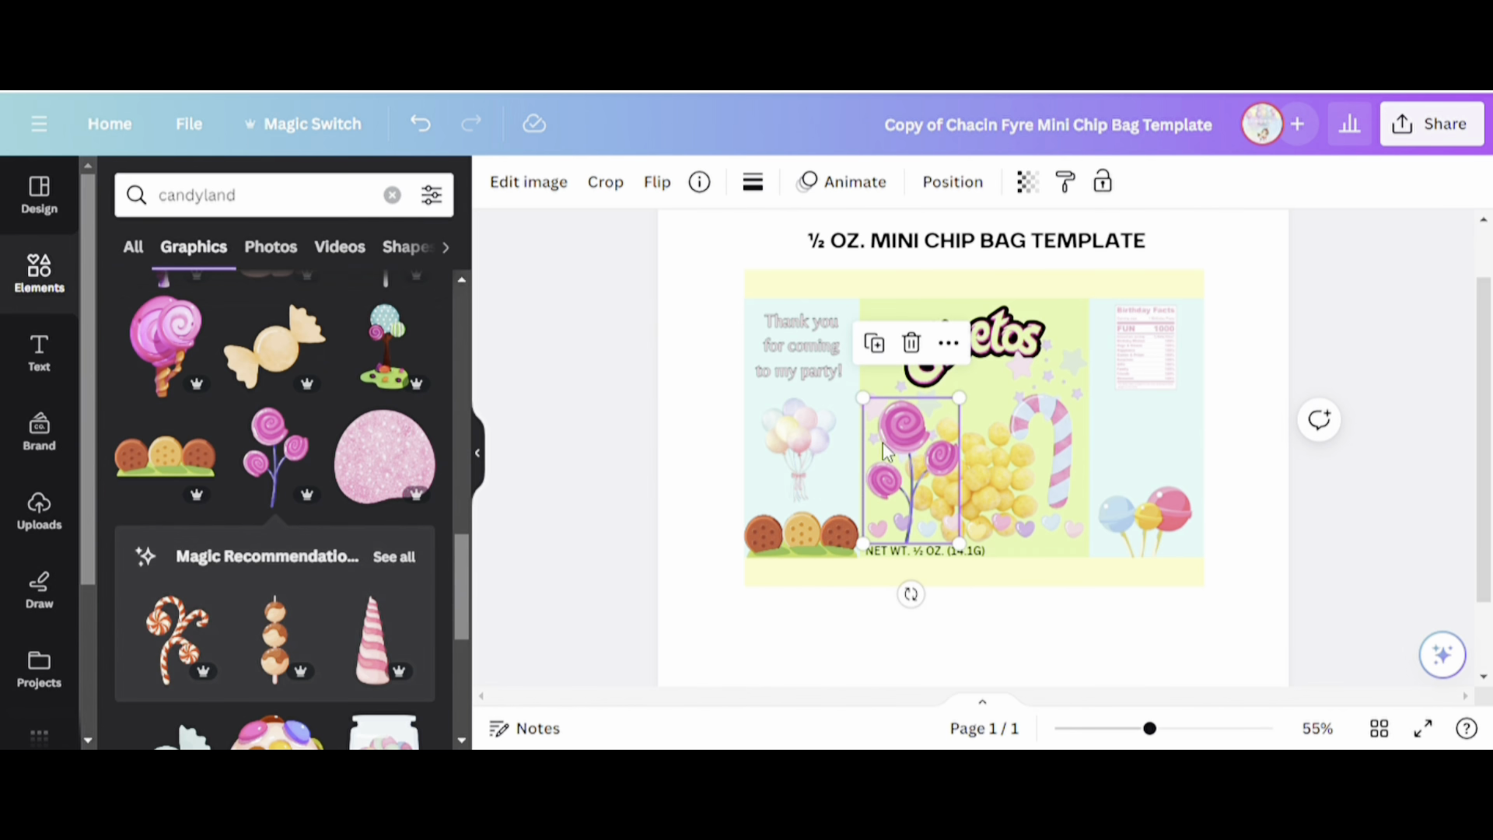
Browse further through the candyland graphics and search the elements for "sparkle".
{"action": "scroll", "coordinate": [444, 591], "scroll_direction": "down", "scroll_amount": 7}
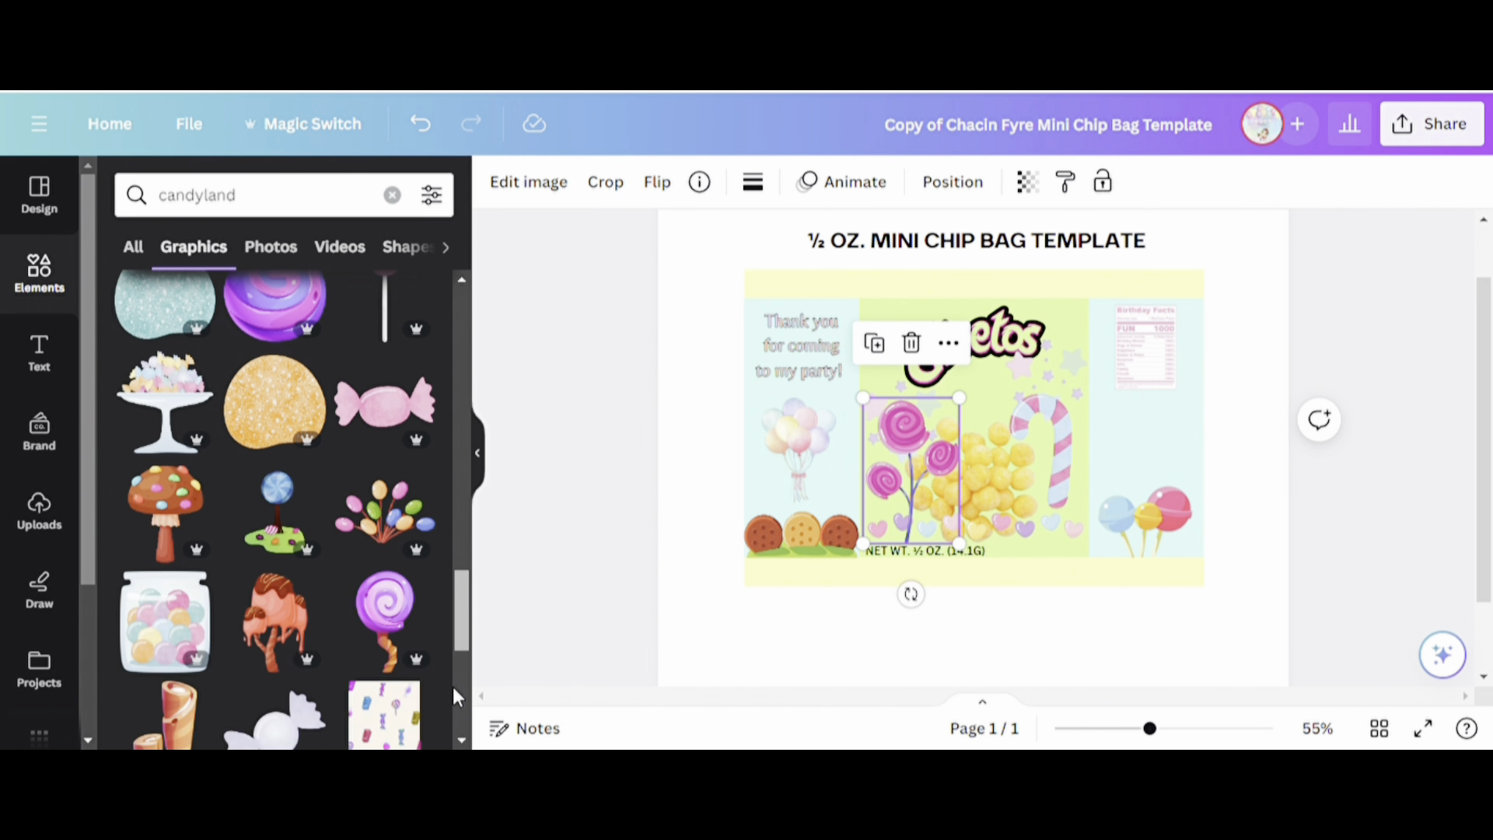
{"action": "scroll", "coordinate": [454, 692], "scroll_direction": "down", "scroll_amount": 10}
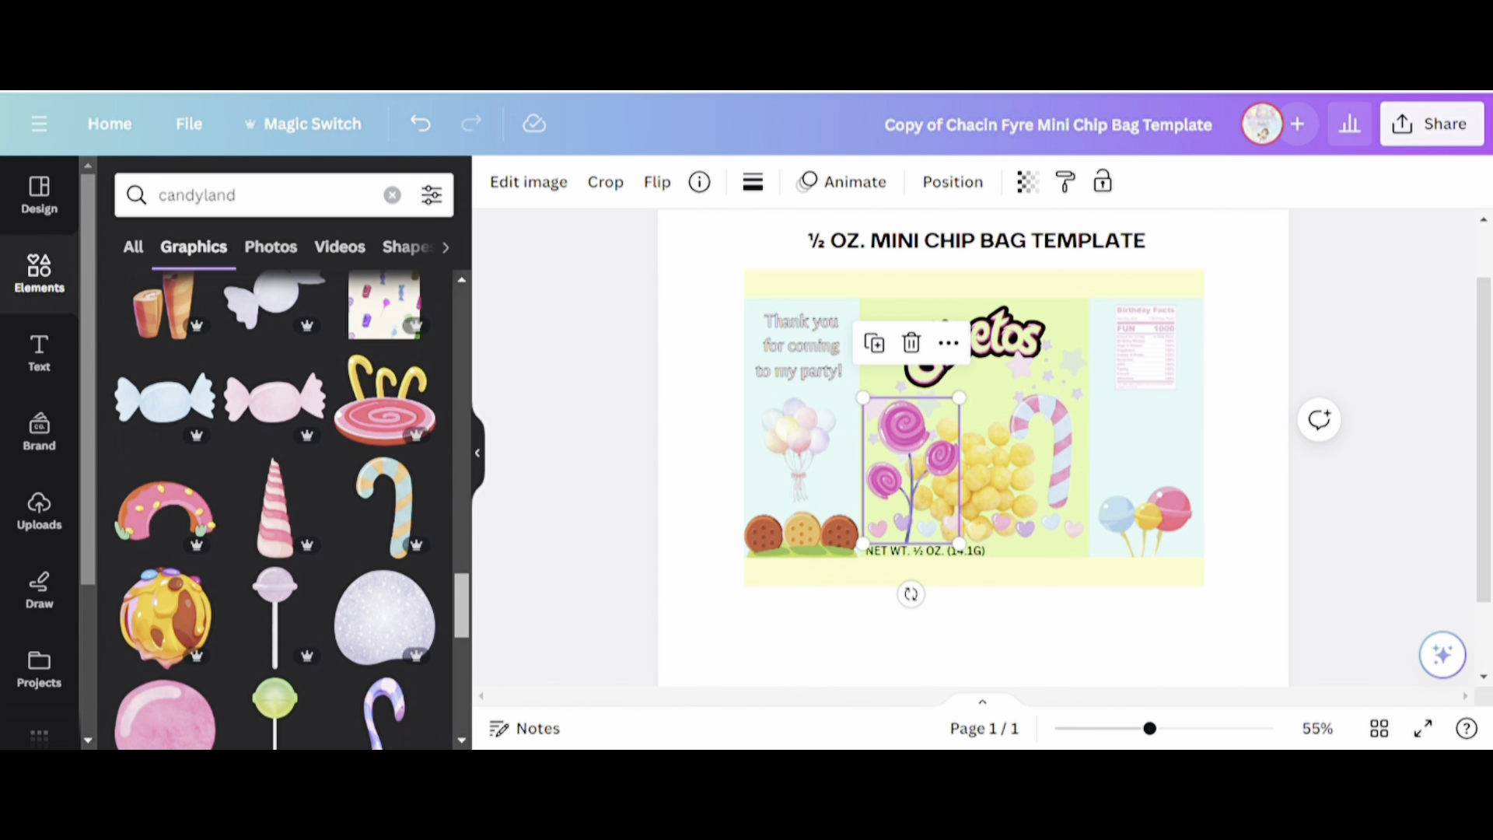
{"action": "left_click", "coordinate": [256, 197]}
{"action": "key", "text": "BackSpace"}
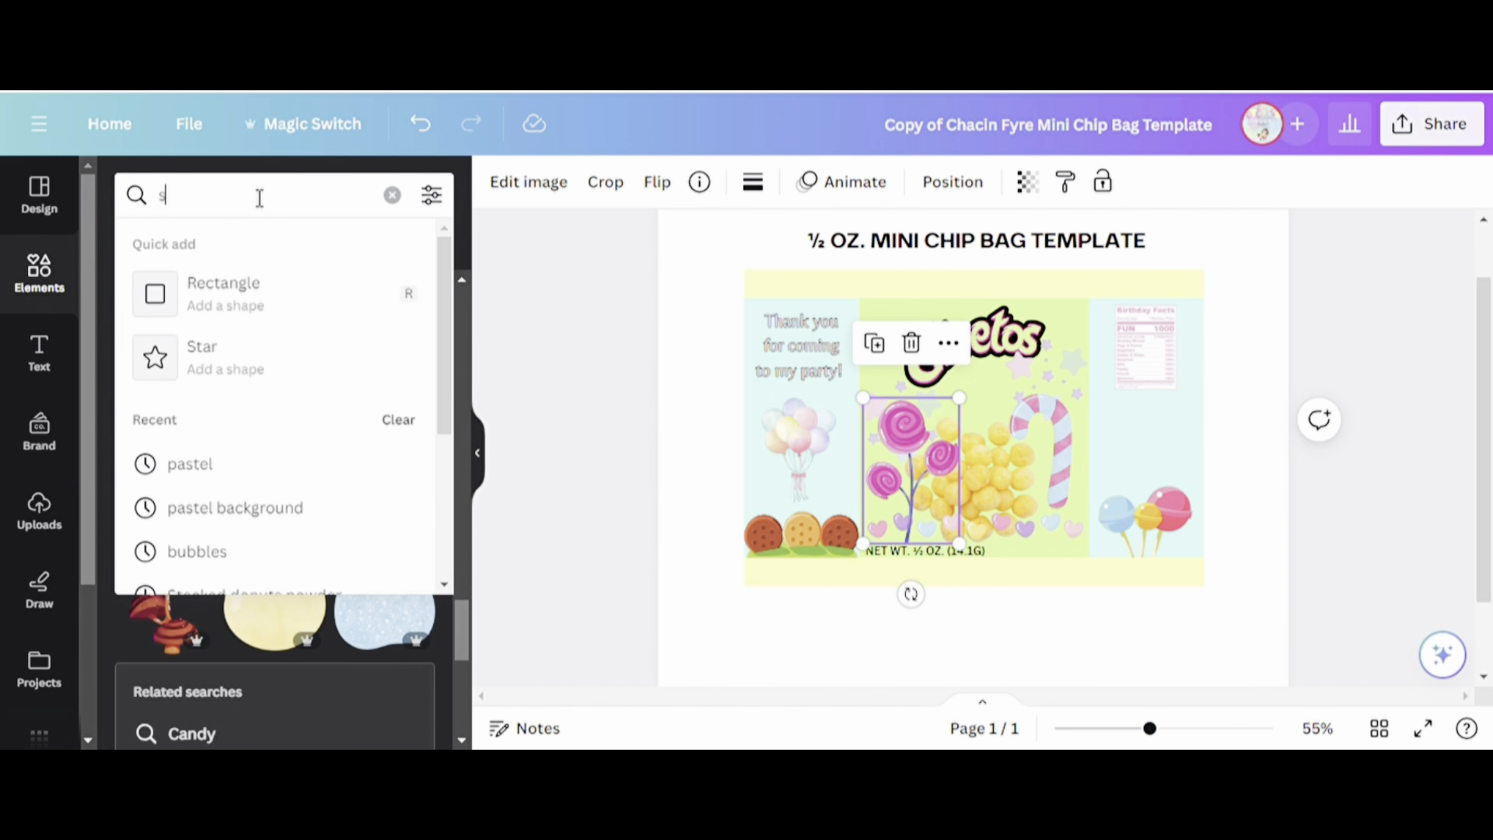
{"action": "type", "text": "sparkle"}
{"action": "key", "text": "Return"}
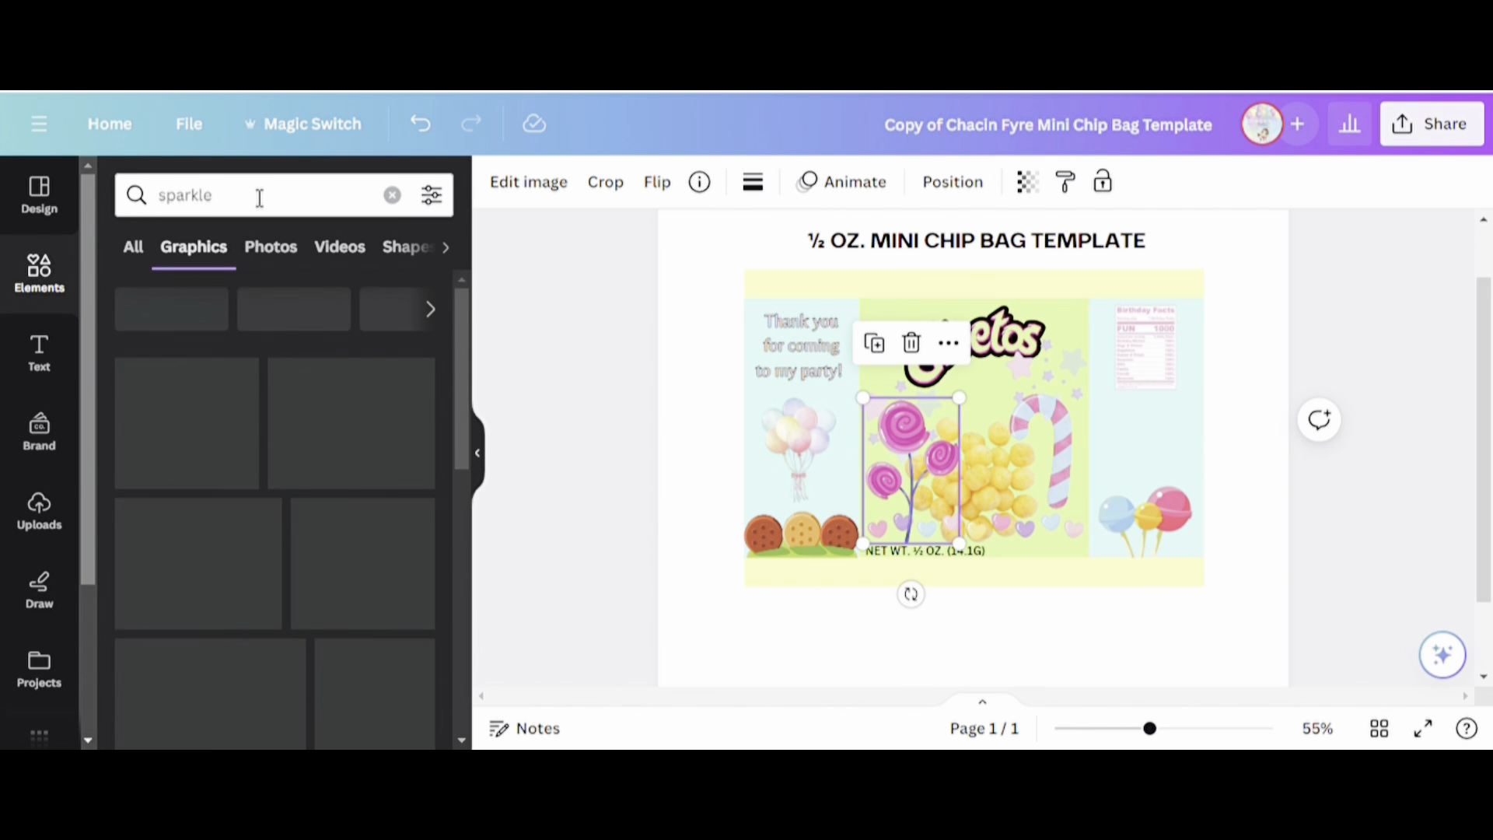
Add the scattered sparkle dots graphic, stretch it to the green panel's full width behind the logo area and send it to the back.
{"action": "left_click", "coordinate": [933, 467]}
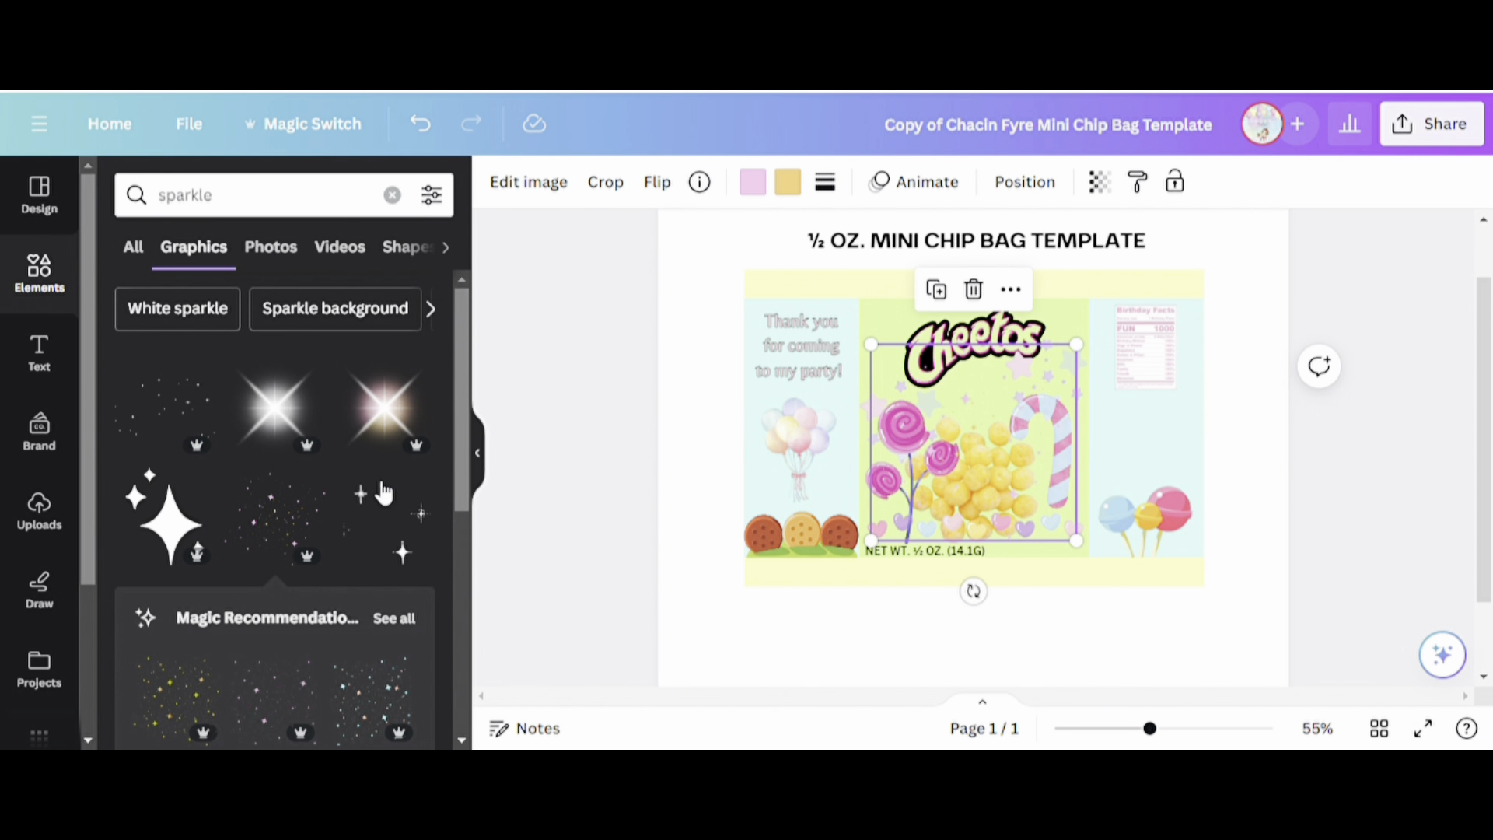
{"action": "left_click_drag", "start_coordinate": [969, 435], "coordinate": [962, 388]}
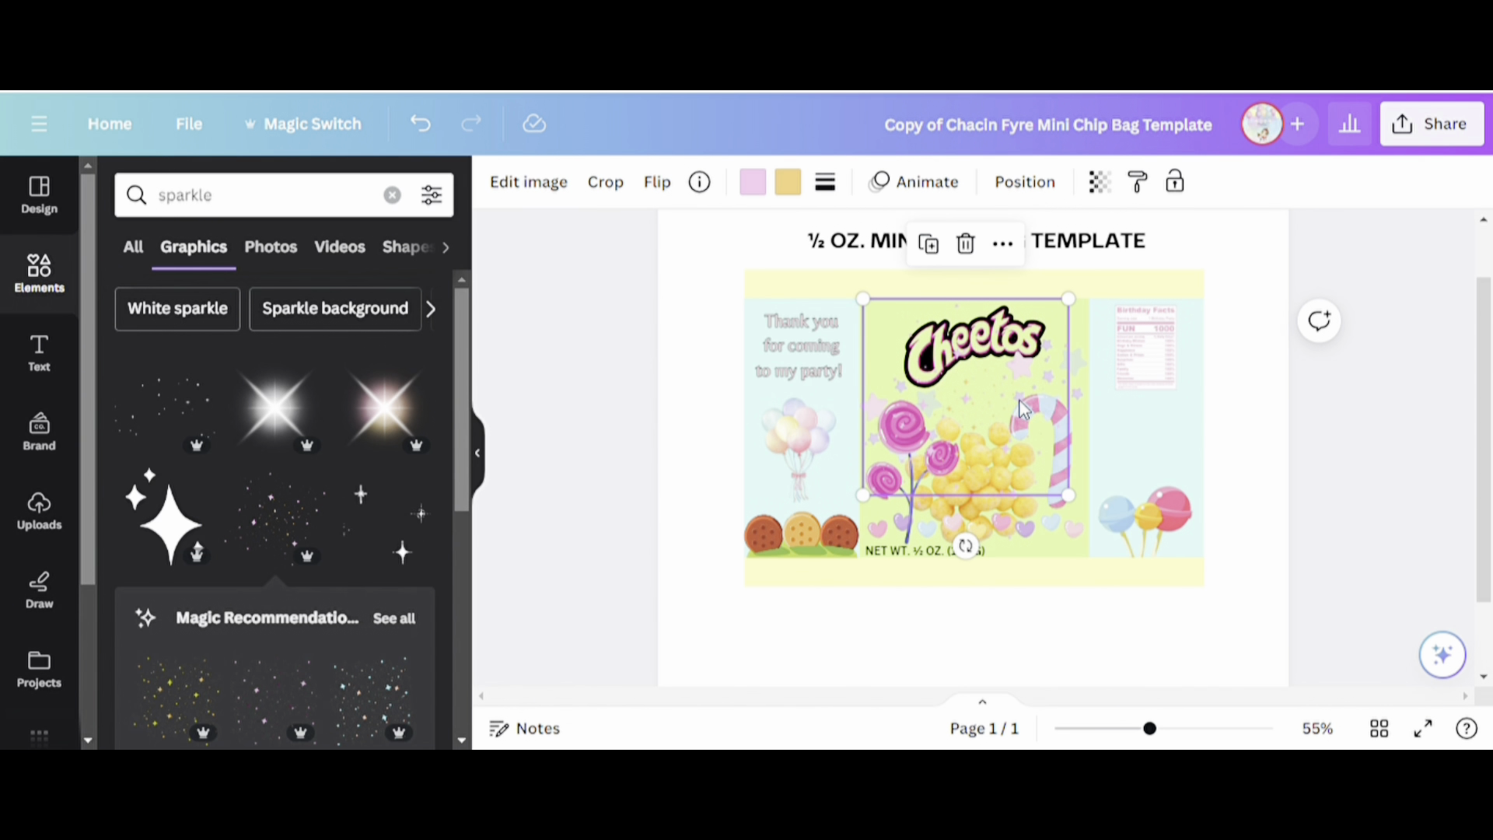
{"action": "left_click_drag", "start_coordinate": [1023, 410], "coordinate": [1045, 411]}
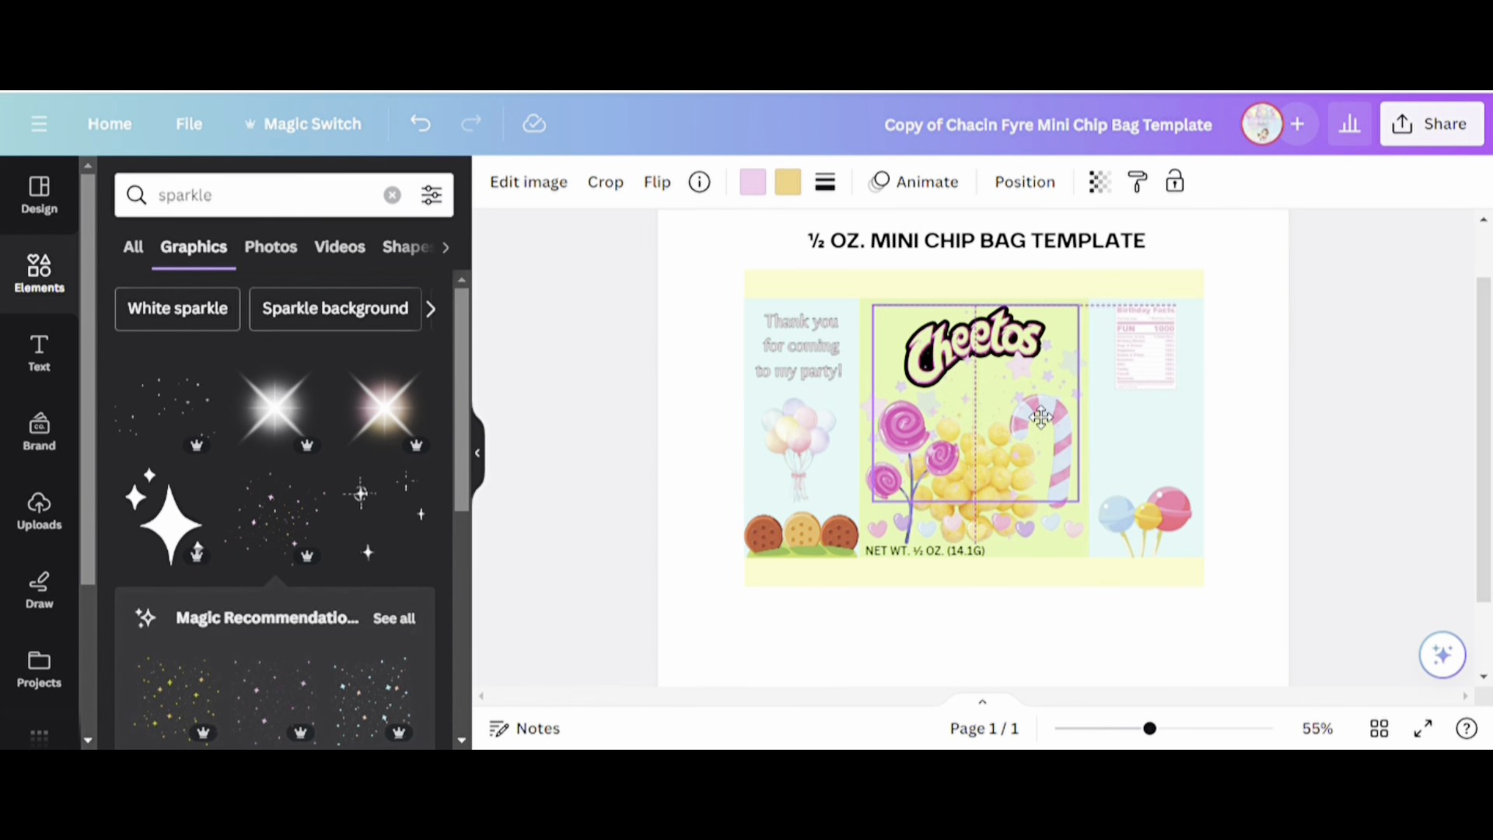
{"action": "left_click_drag", "start_coordinate": [899, 501], "coordinate": [874, 527]}
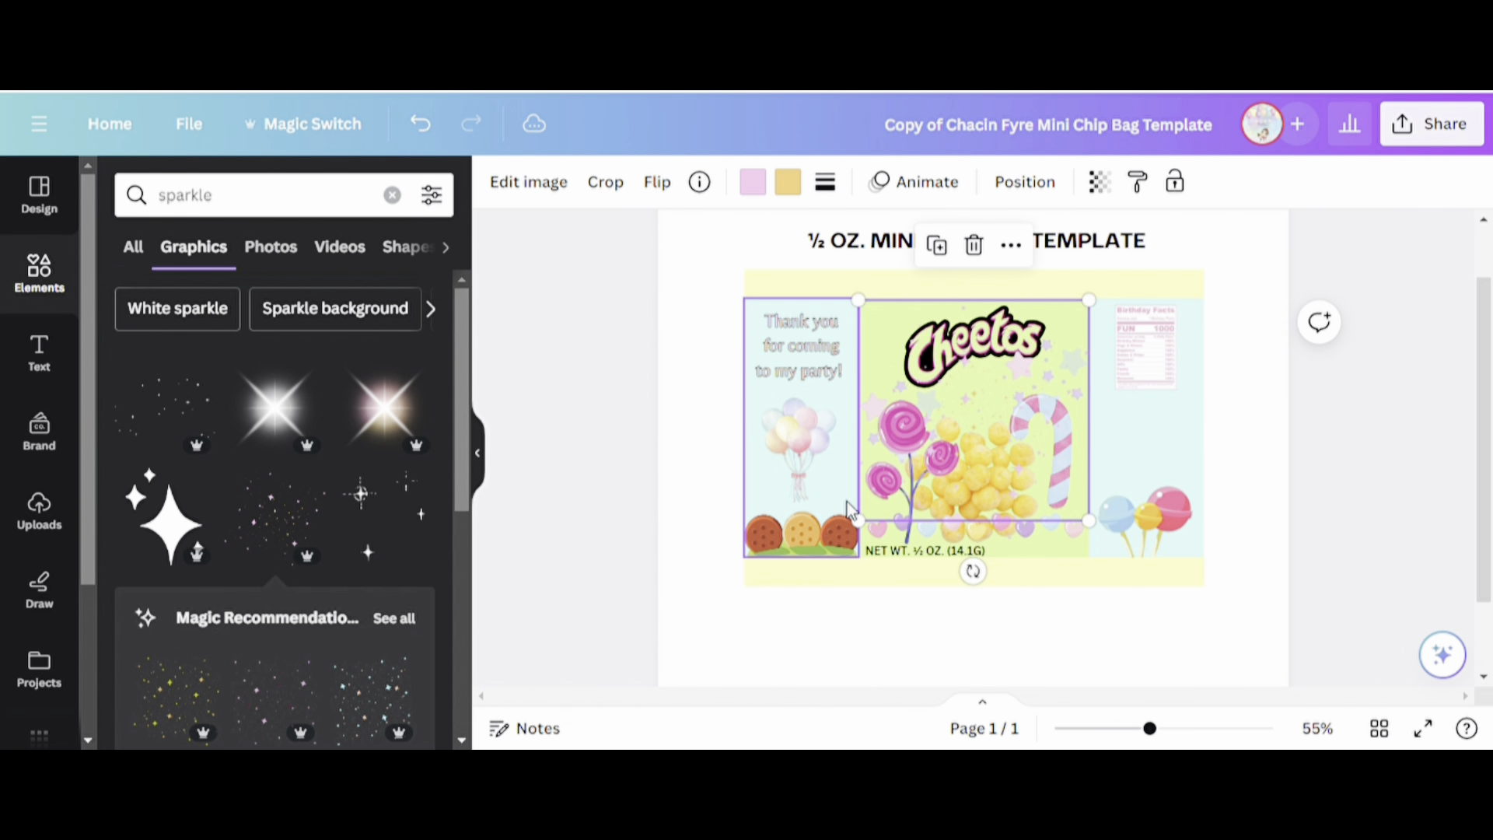
{"action": "right_click", "coordinate": [1001, 399]}
{"action": "mouse_move", "coordinate": [1123, 432]}
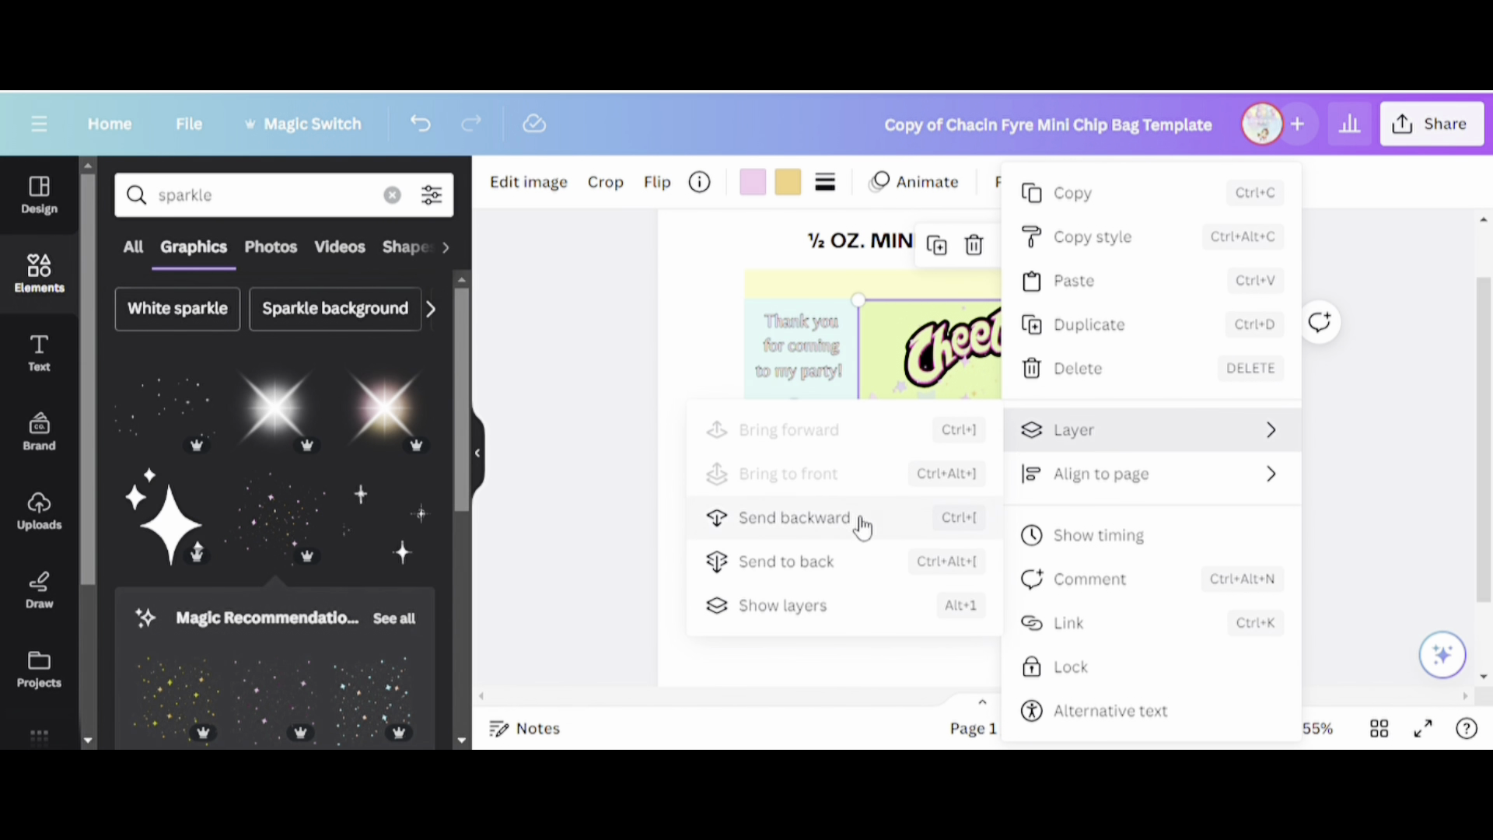
{"action": "left_click", "coordinate": [850, 561]}
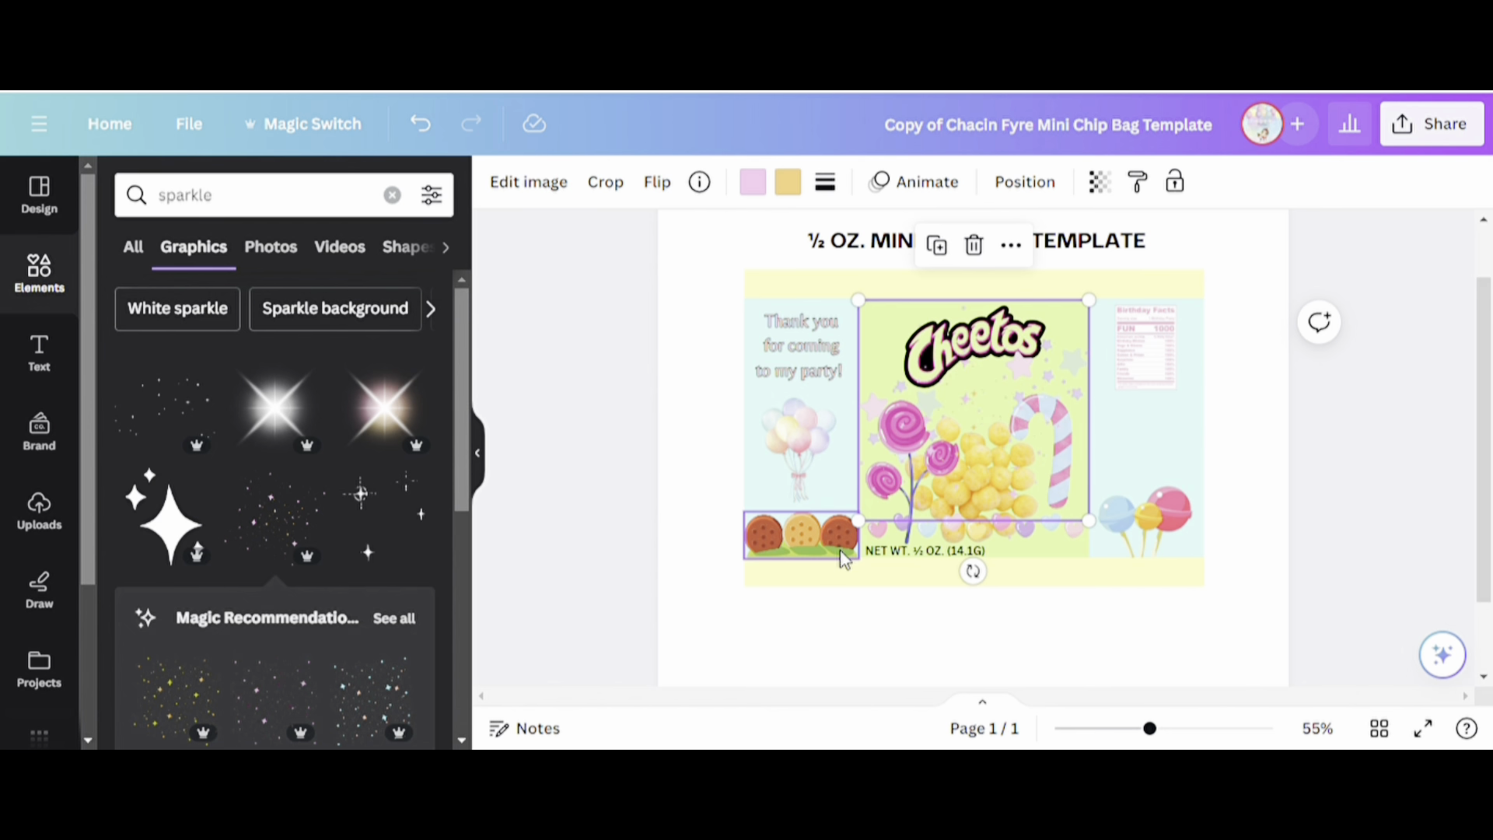
{"action": "left_click_drag", "start_coordinate": [461, 489], "coordinate": [457, 597]}
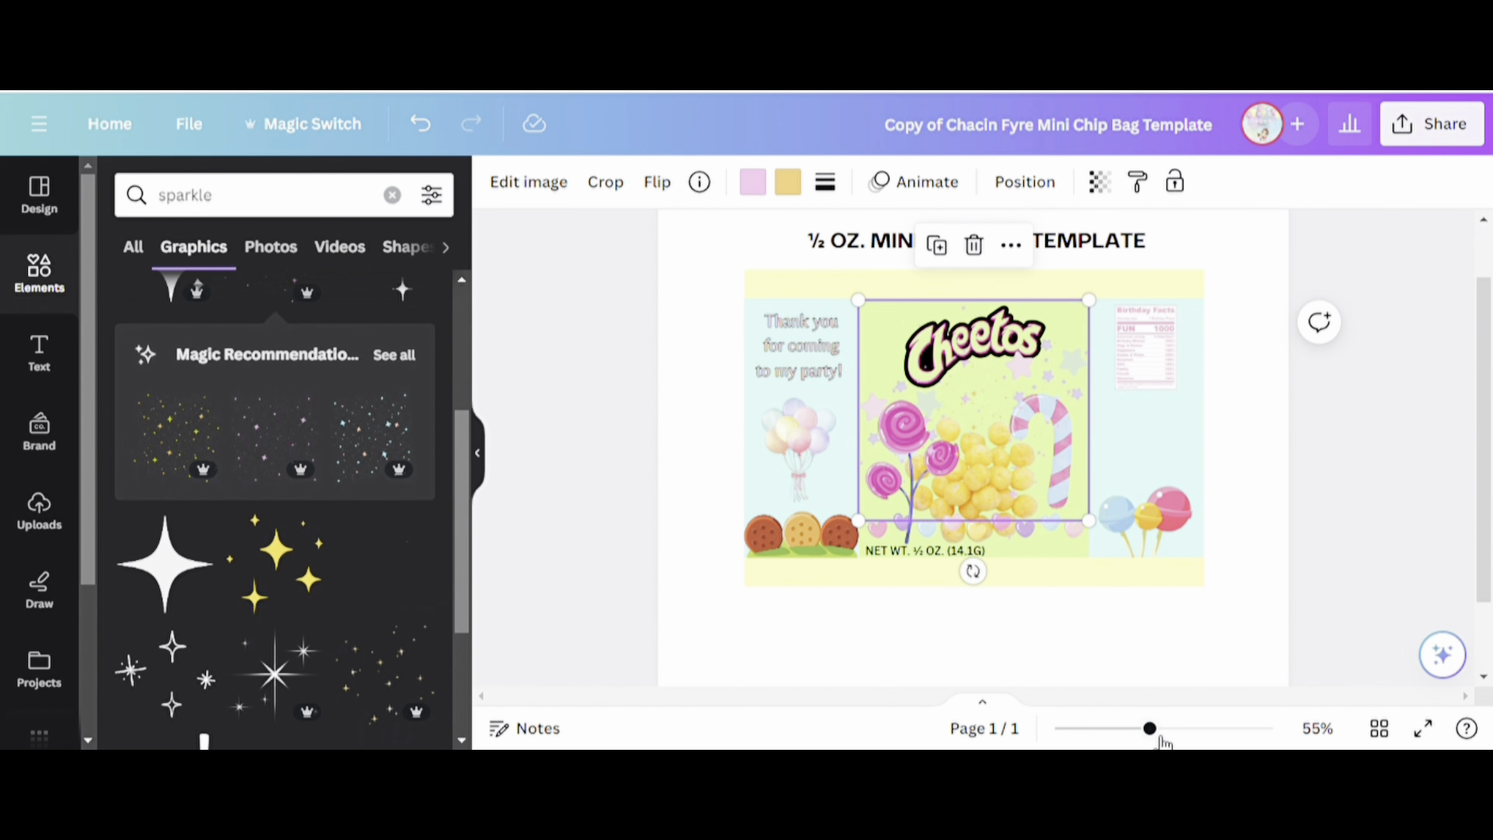
{"action": "left_click_drag", "start_coordinate": [1151, 729], "coordinate": [1173, 728]}
{"action": "scroll", "coordinate": [1481, 440], "scroll_direction": "up", "scroll_amount": 1}
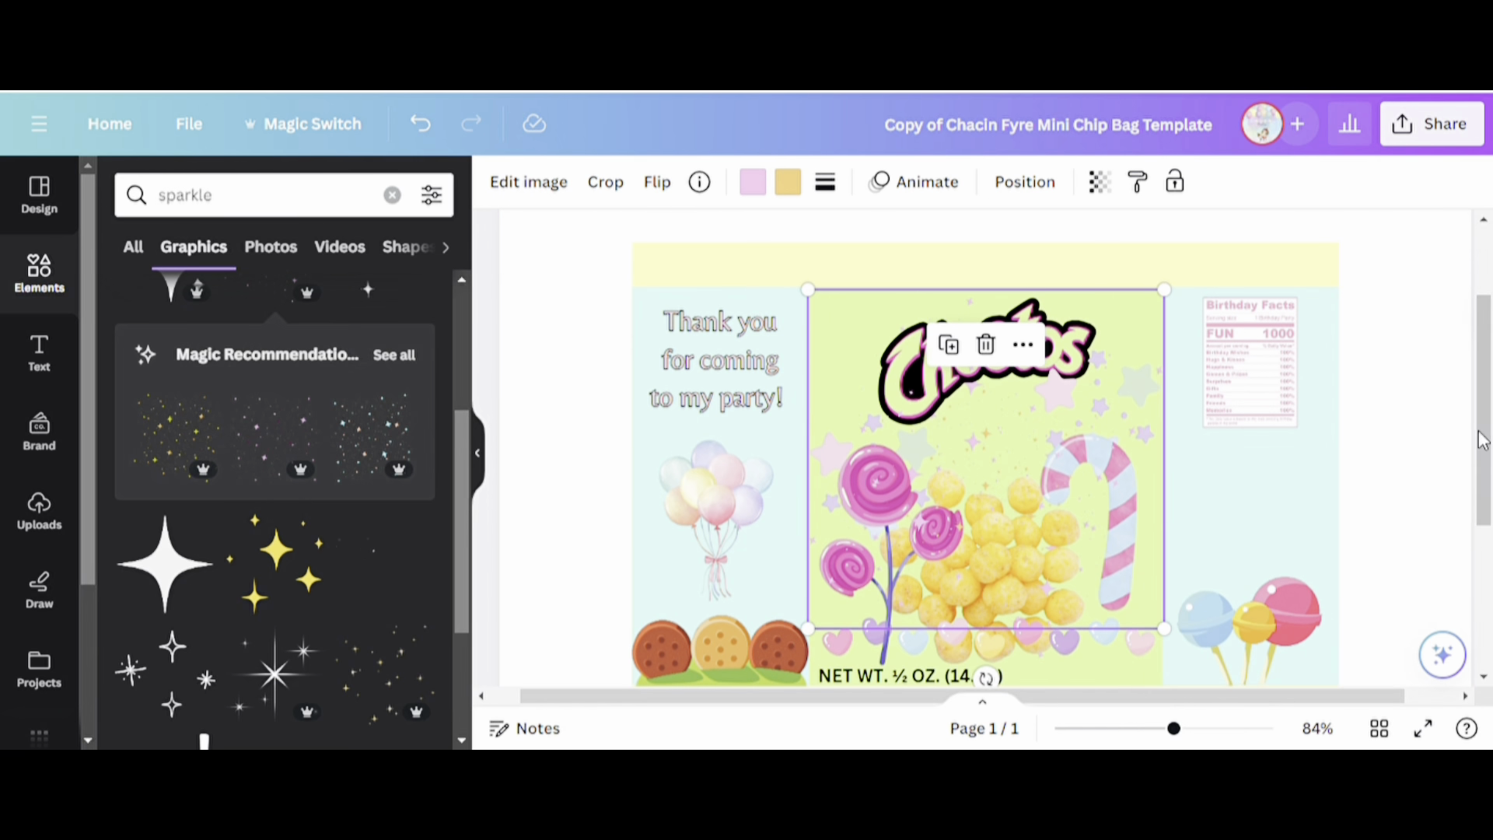
{"action": "mouse_move", "coordinate": [1038, 506]}
{"action": "left_mouse_down"}
{"action": "mouse_move", "coordinate": [1035, 574]}
{"action": "mouse_move", "coordinate": [1094, 510]}
{"action": "mouse_move", "coordinate": [1042, 506]}
{"action": "left_mouse_up"}
{"action": "left_click", "coordinate": [962, 636]}
{"action": "left_click_drag", "start_coordinate": [1044, 394], "coordinate": [1027, 463]}
{"action": "key", "text": "Delete"}
{"action": "left_click", "coordinate": [402, 405]}
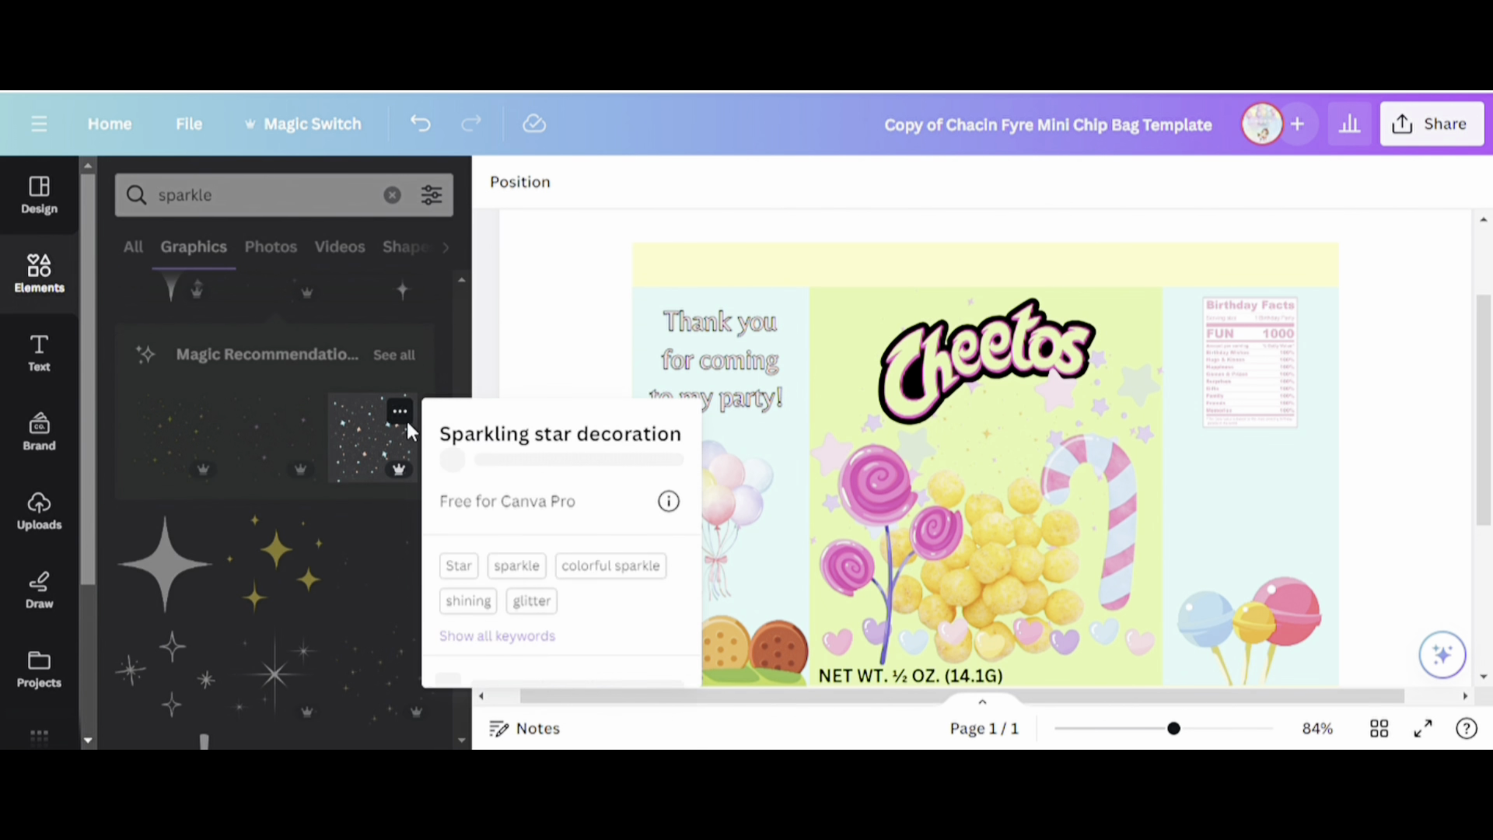
{"action": "left_click", "coordinate": [277, 343]}
Add the purple glitter swirl from the sparkle results, shrink it and place it on the right blue panel above the lollipops.
{"action": "left_click_drag", "start_coordinate": [462, 481], "coordinate": [483, 743]}
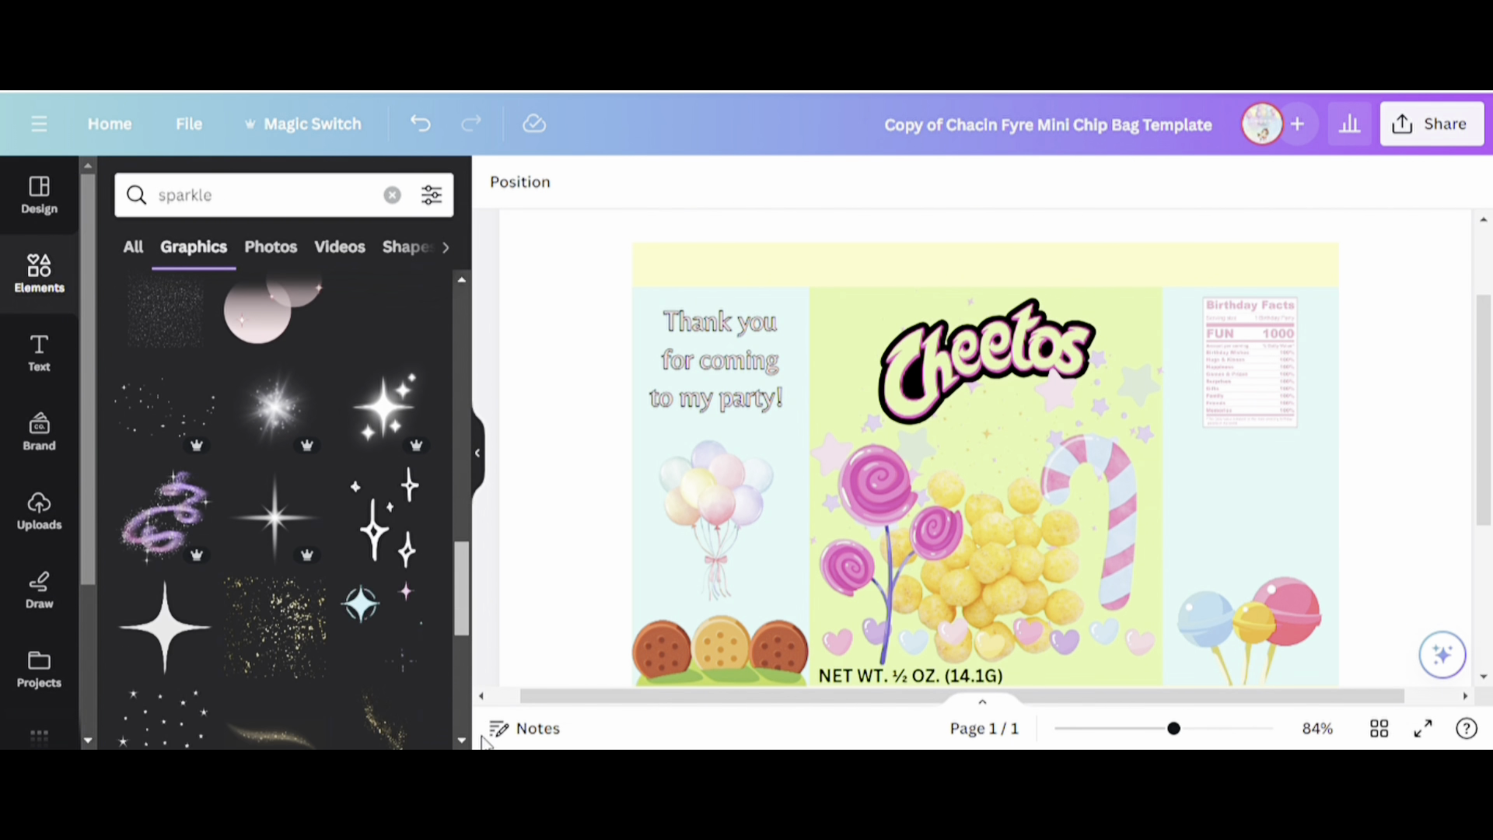
{"action": "left_click", "coordinate": [171, 541]}
{"action": "left_click_drag", "start_coordinate": [1284, 234], "coordinate": [910, 582]}
{"action": "mouse_move", "coordinate": [1173, 728]}
{"action": "left_mouse_down"}
{"action": "mouse_move", "coordinate": [1129, 726]}
{"action": "mouse_move", "coordinate": [1147, 730]}
{"action": "left_mouse_up"}
{"action": "left_click_drag", "start_coordinate": [888, 557], "coordinate": [1122, 462]}
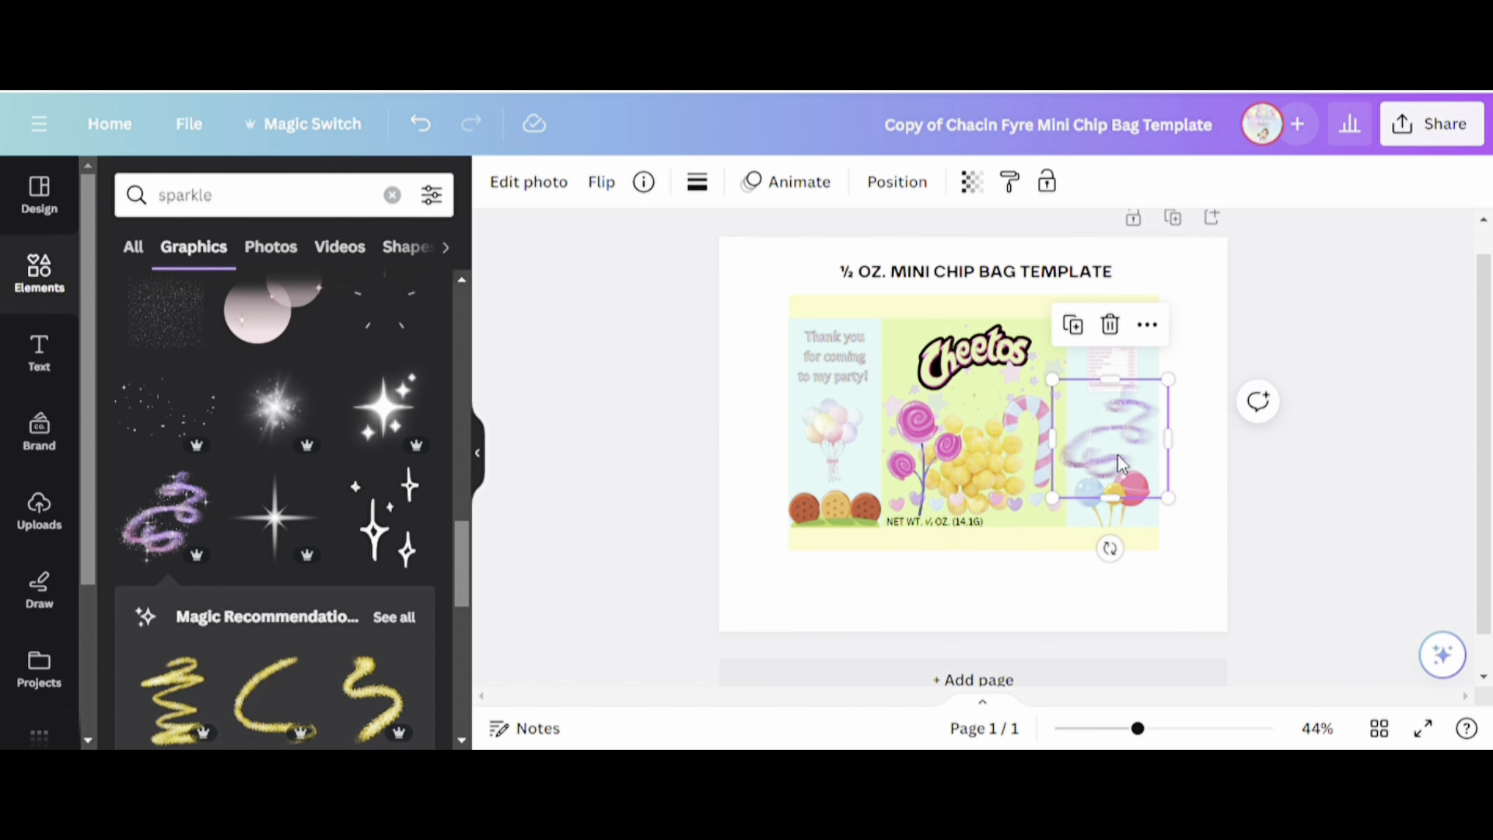
Recolour the Birthday Facts label with pale yellow text and a lime green #c1ff72 background.
{"action": "left_click", "coordinate": [1111, 356]}
{"action": "left_click", "coordinate": [752, 182]}
{"action": "left_click", "coordinate": [177, 431]}
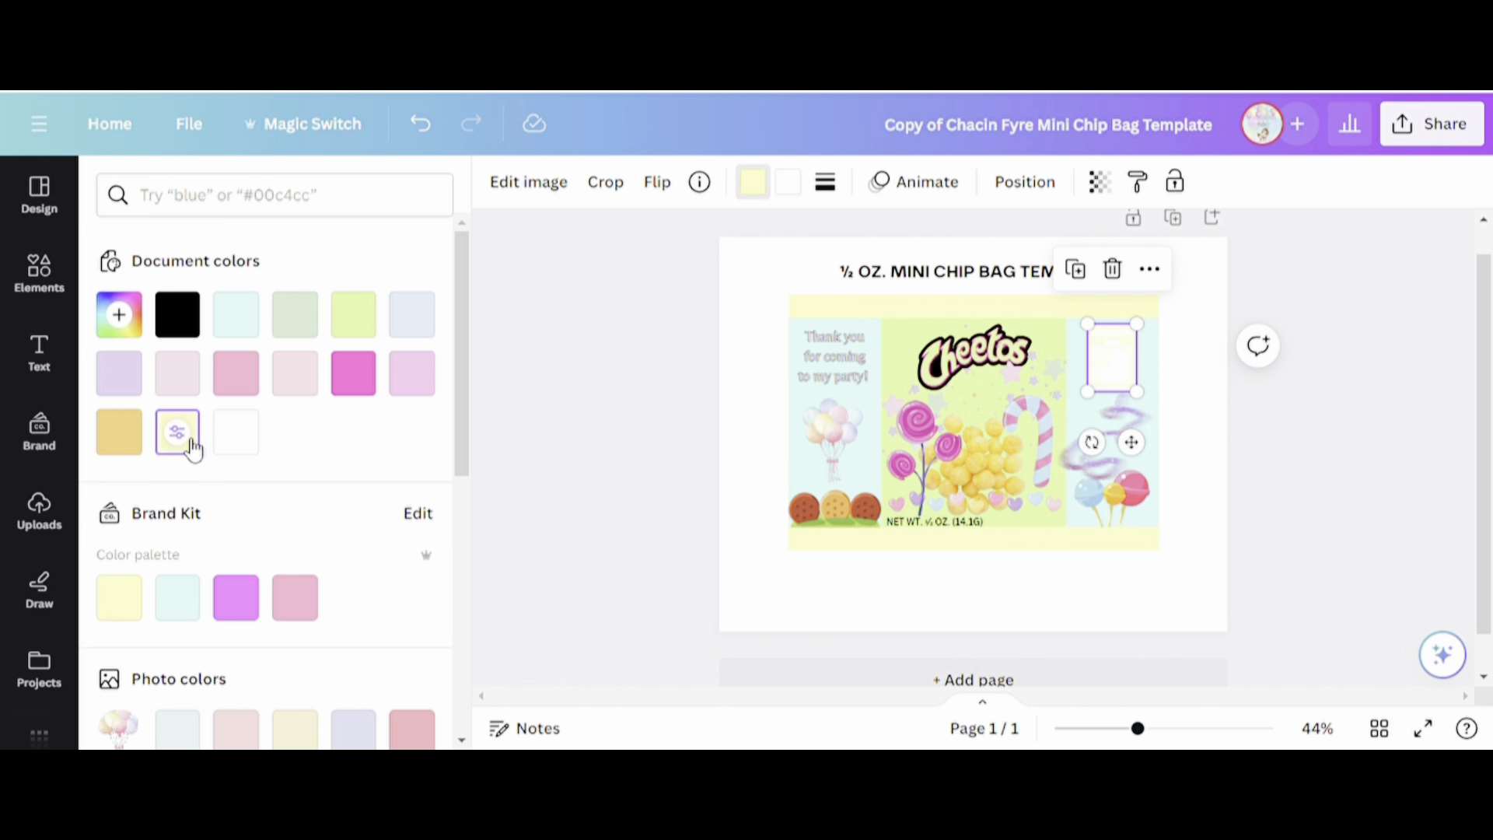
{"action": "left_click_drag", "start_coordinate": [1138, 728], "coordinate": [1175, 727]}
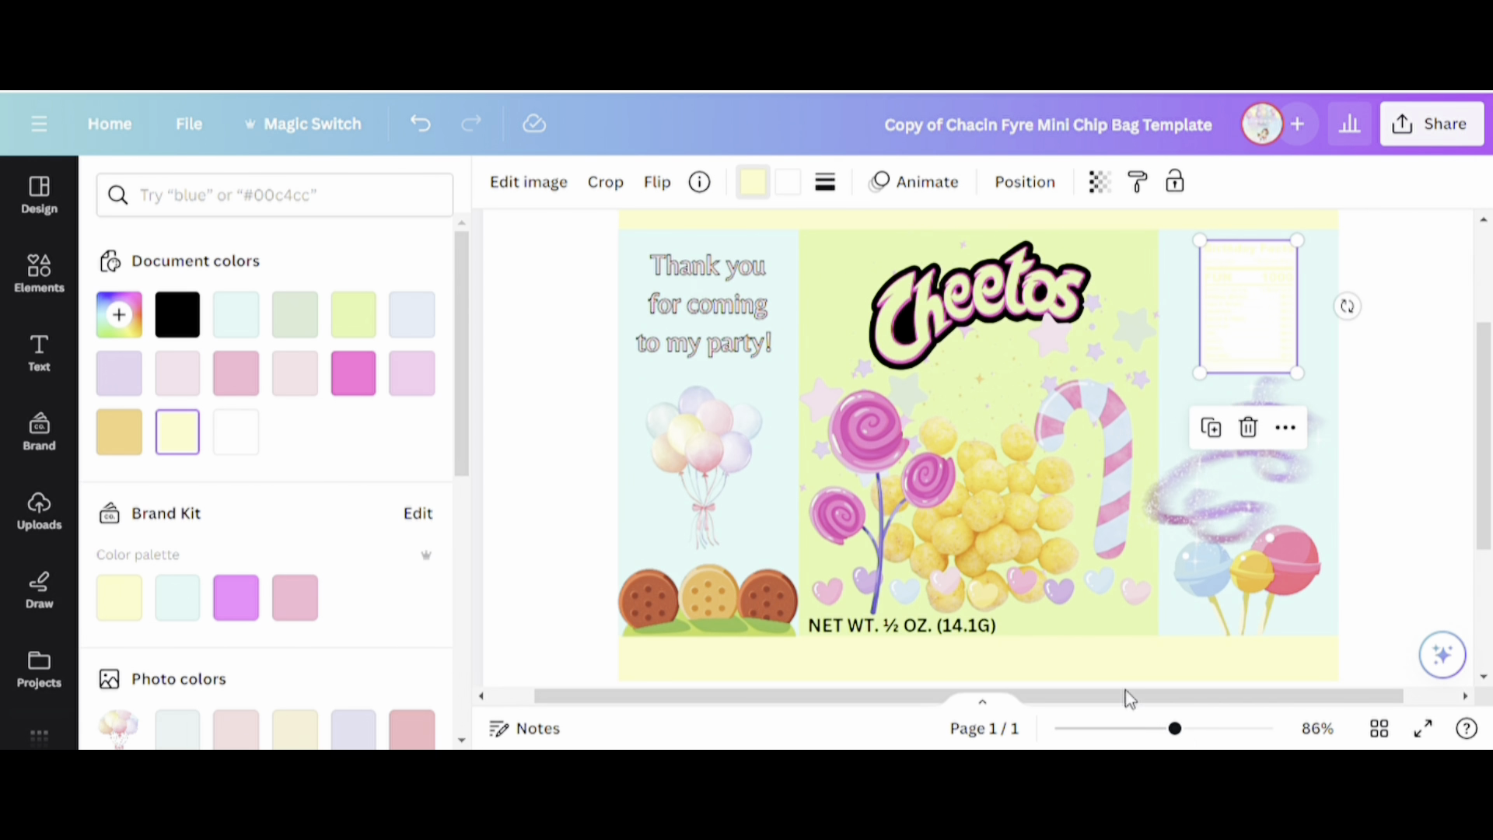
{"action": "left_click", "coordinate": [788, 186]}
{"action": "left_click", "coordinate": [354, 313]}
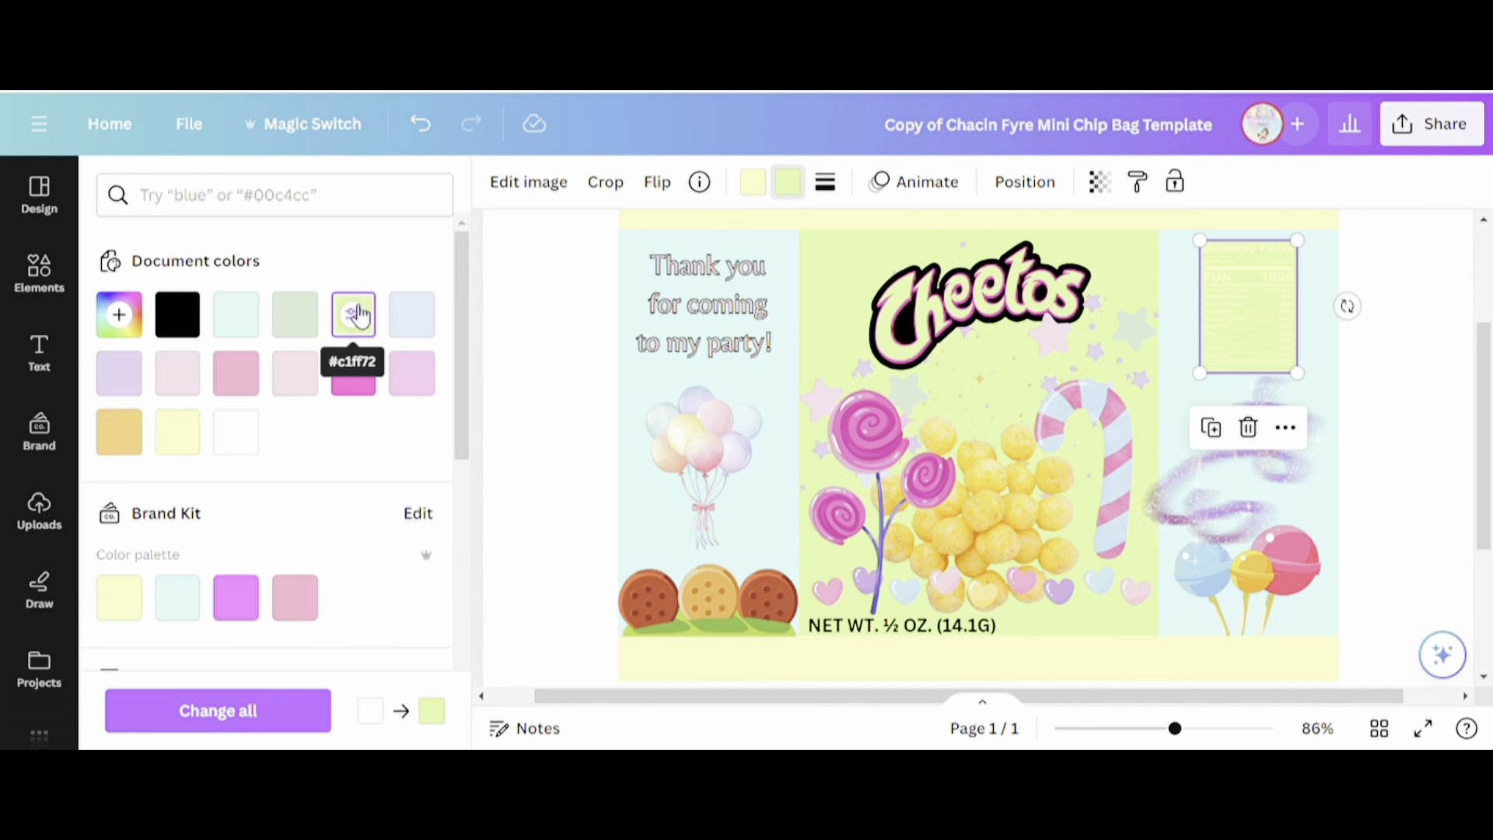
Change the thank-you message's text colour to pale lavender from the document colours.
{"action": "left_click", "coordinate": [731, 356]}
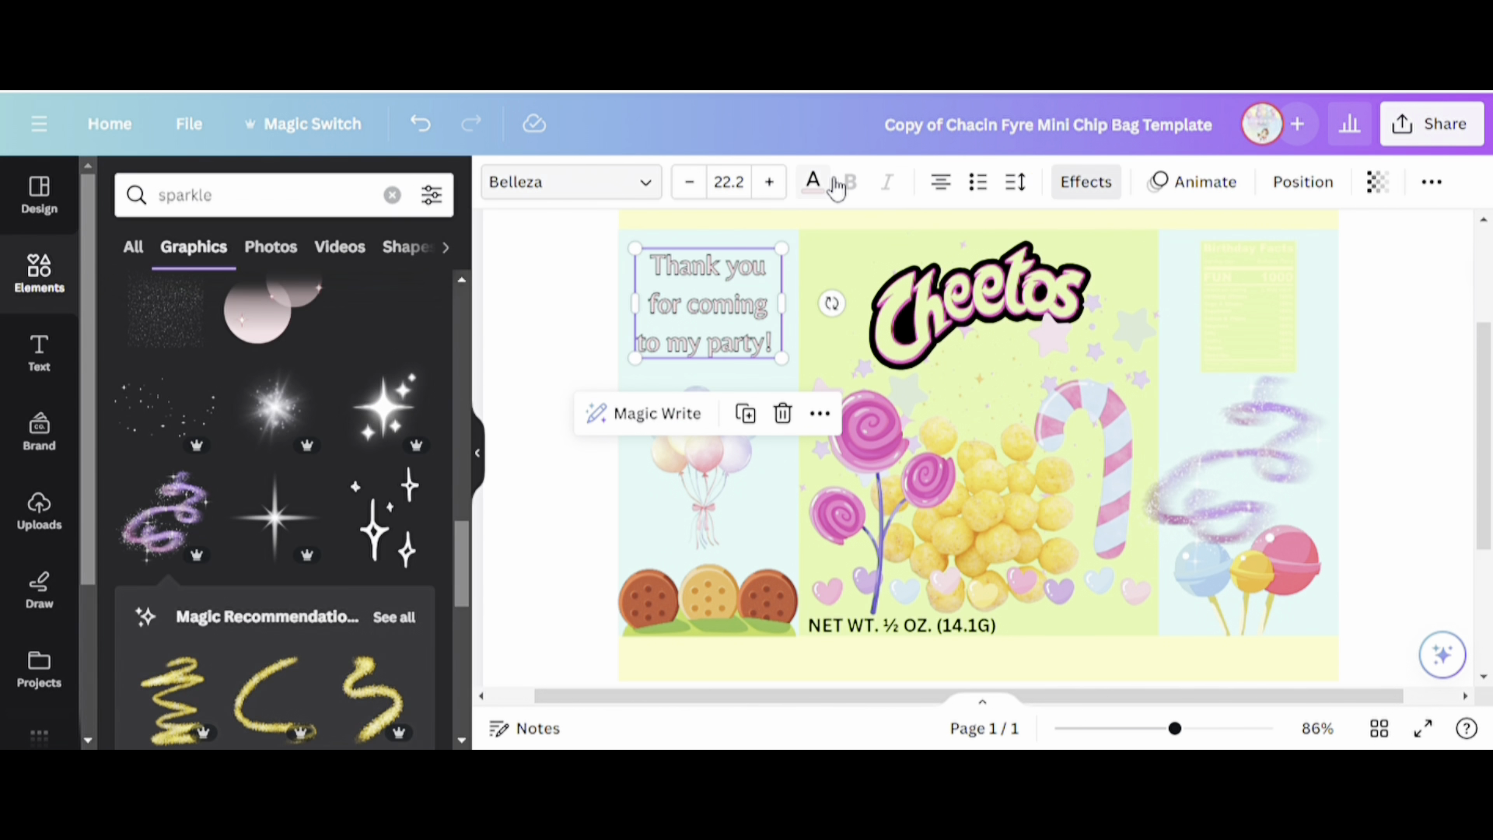
{"action": "left_click", "coordinate": [812, 182]}
{"action": "left_click", "coordinate": [129, 394]}
{"action": "left_click", "coordinate": [550, 410]}
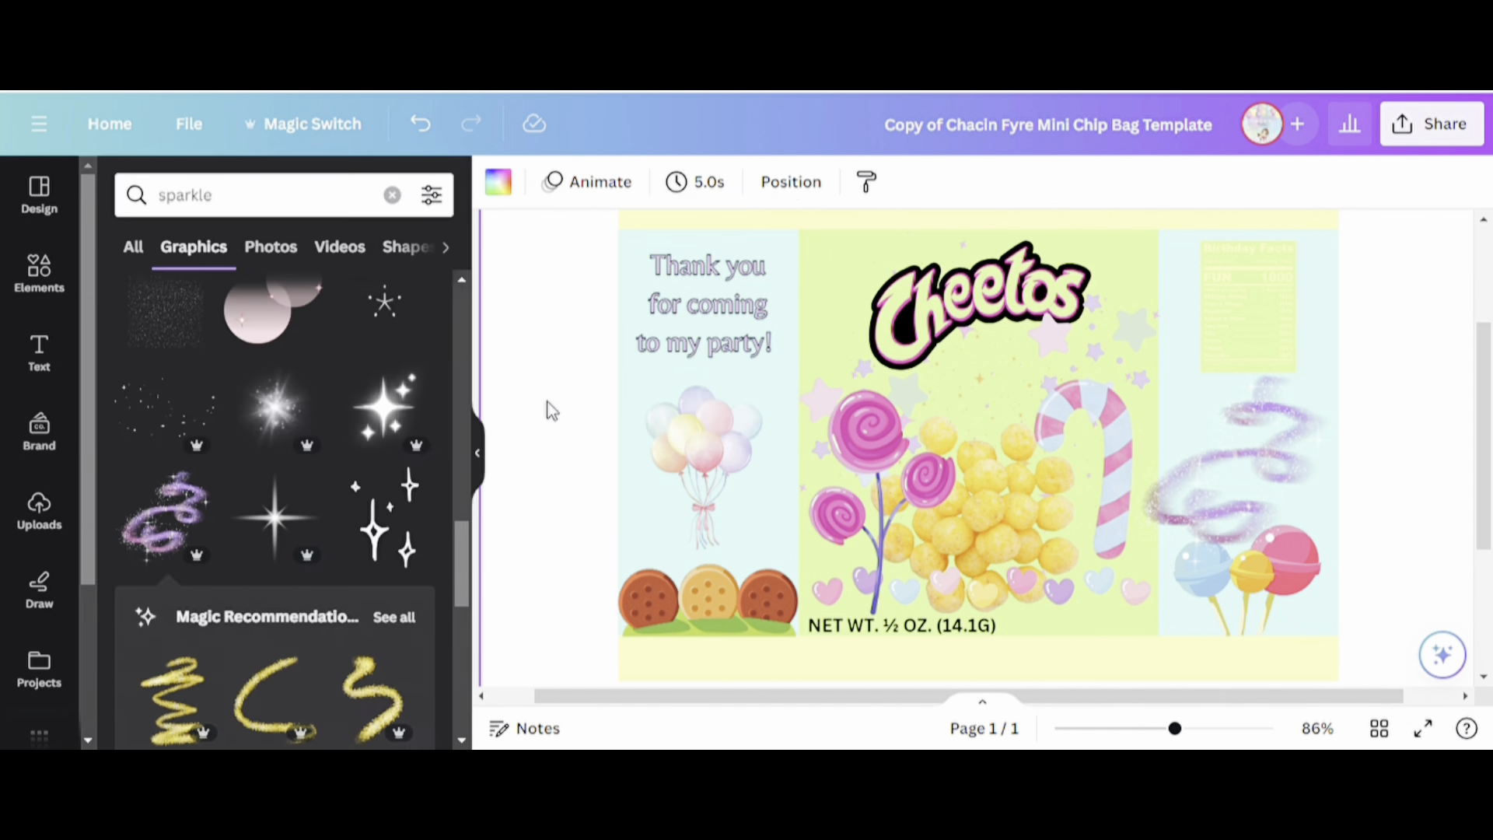
Shrink the purple glitter swirl to about 2.2 by 2.2 so it fits within the right blue panel.
{"action": "left_click", "coordinate": [1170, 519]}
{"action": "left_click_drag", "start_coordinate": [1149, 593], "coordinate": [1167, 585]}
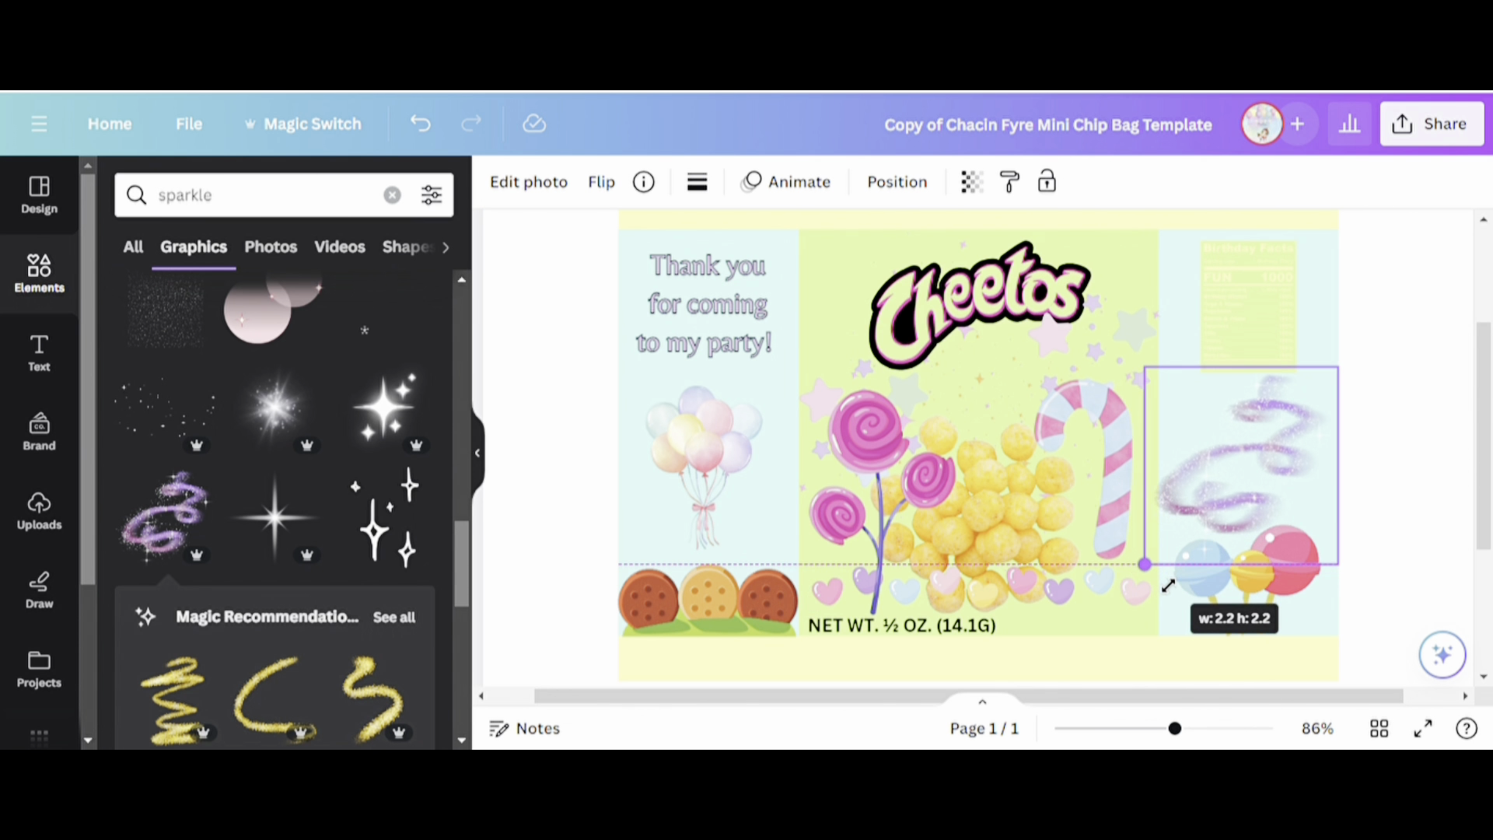
Set the net weight text to the Belleza font and colour it bright pink.
{"action": "mouse_move", "coordinate": [1486, 488]}
{"action": "left_mouse_down"}
{"action": "mouse_move", "coordinate": [1486, 459]}
{"action": "mouse_move", "coordinate": [1486, 524]}
{"action": "left_mouse_up"}
{"action": "left_click", "coordinate": [933, 553]}
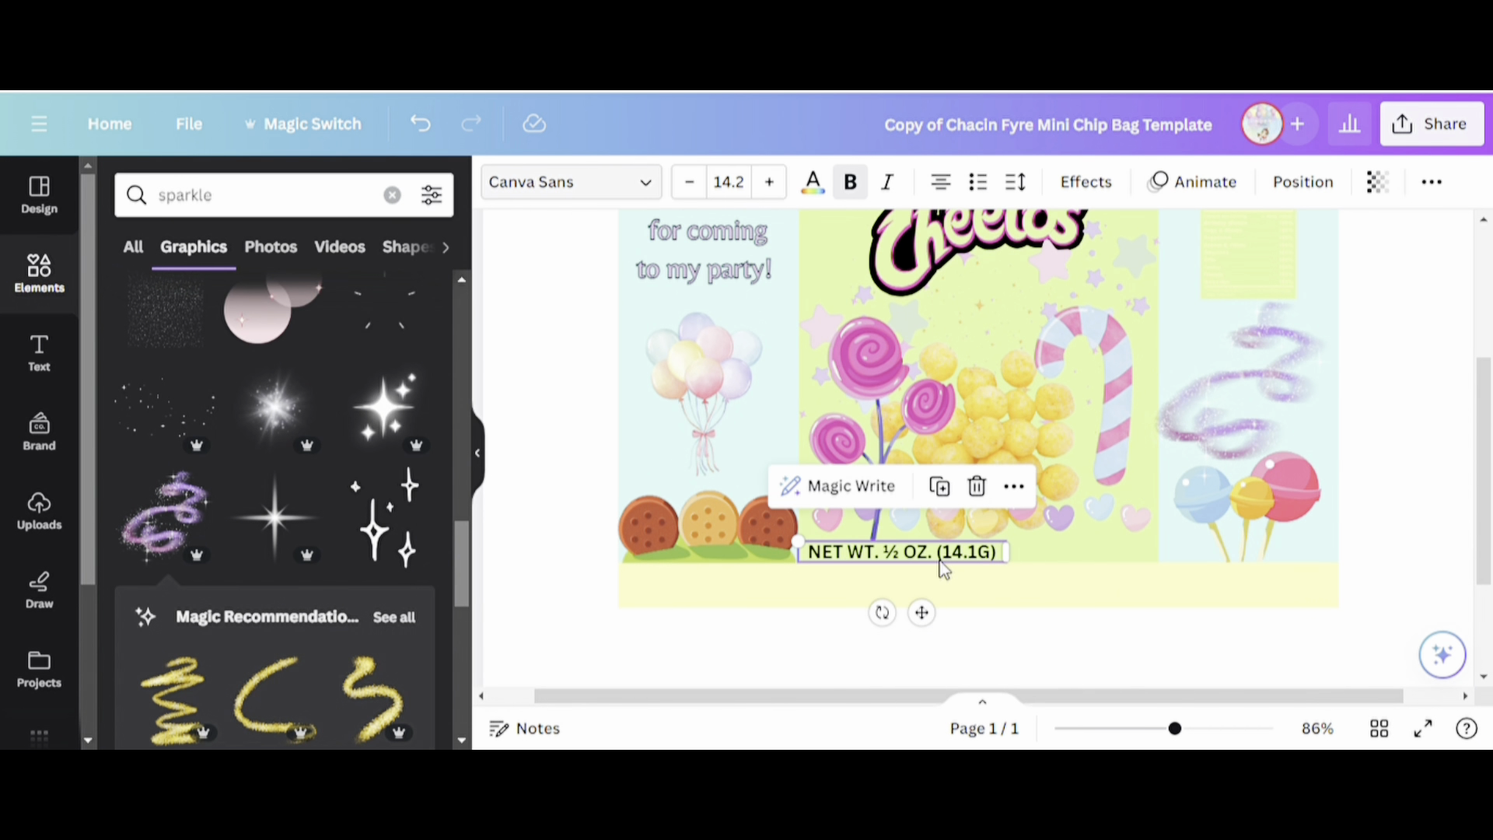
{"action": "left_click", "coordinate": [655, 192]}
{"action": "left_click", "coordinate": [346, 582]}
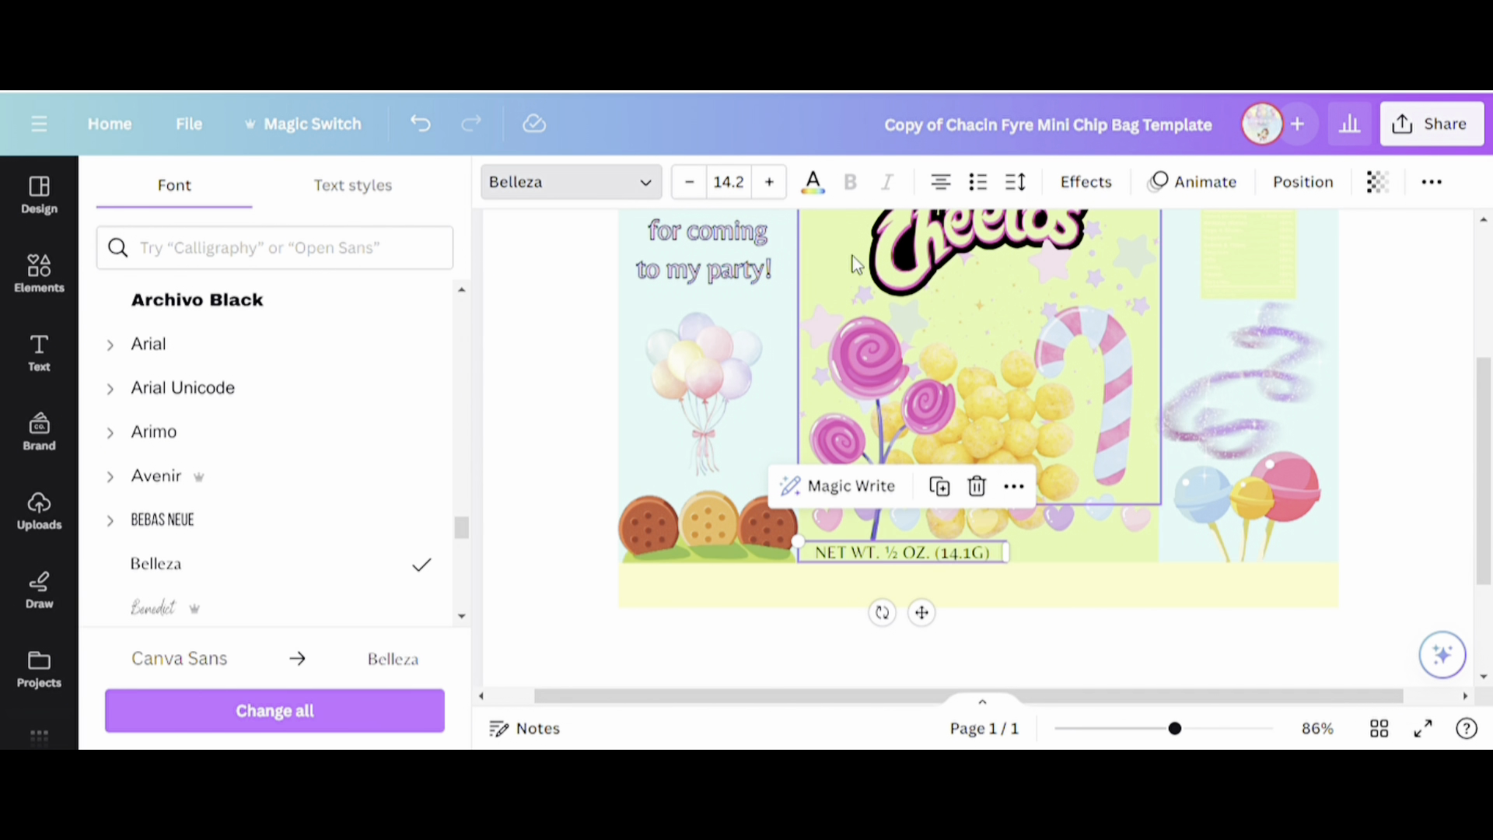
{"action": "left_click", "coordinate": [813, 184]}
{"action": "left_click", "coordinate": [235, 373]}
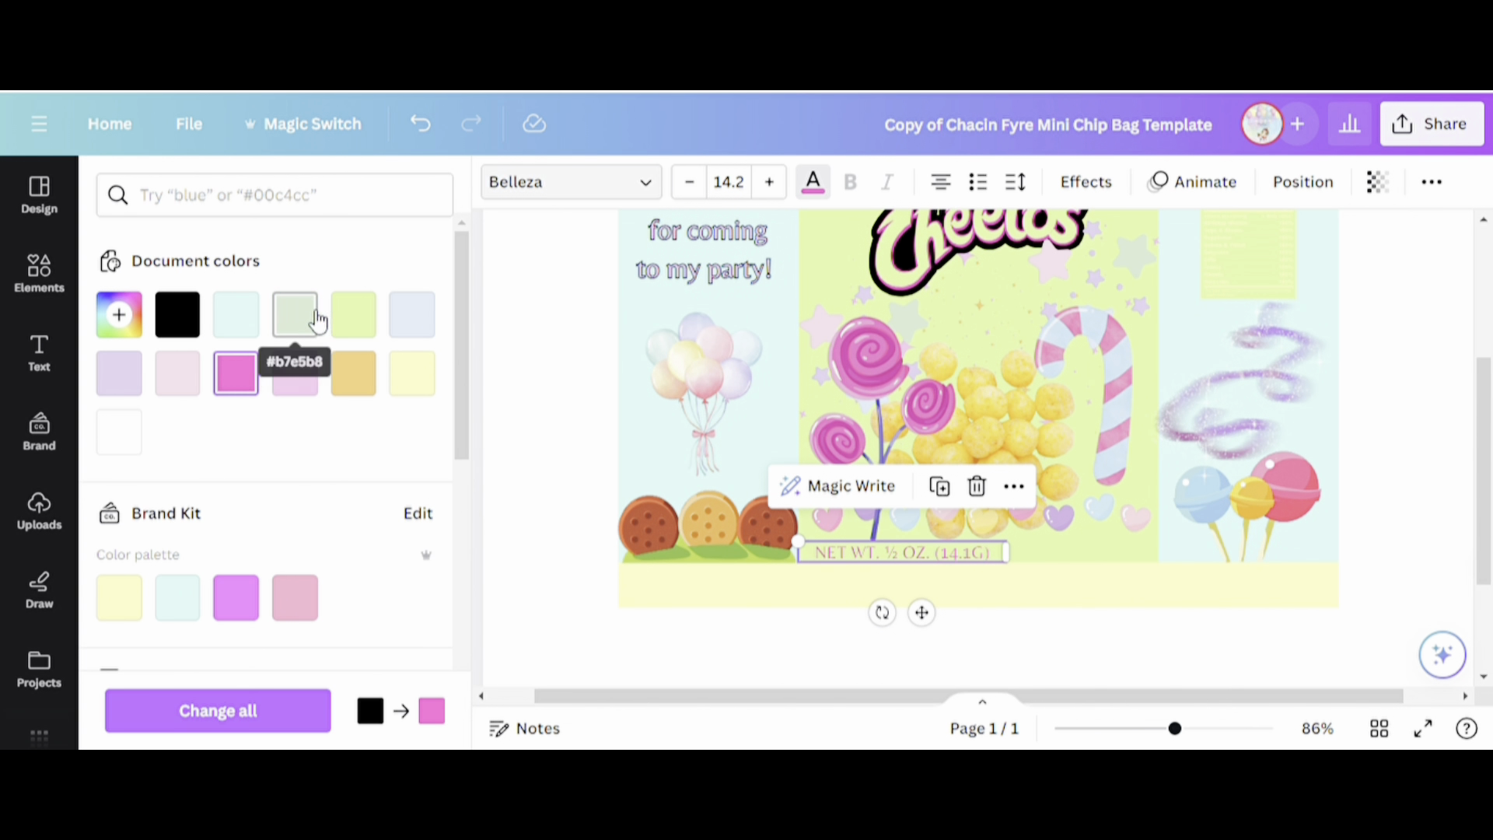
Recolour the net weight text pale lavender from the document colours and apply the Outline effect to it.
{"action": "left_click", "coordinate": [139, 383]}
{"action": "left_click", "coordinate": [1086, 182]}
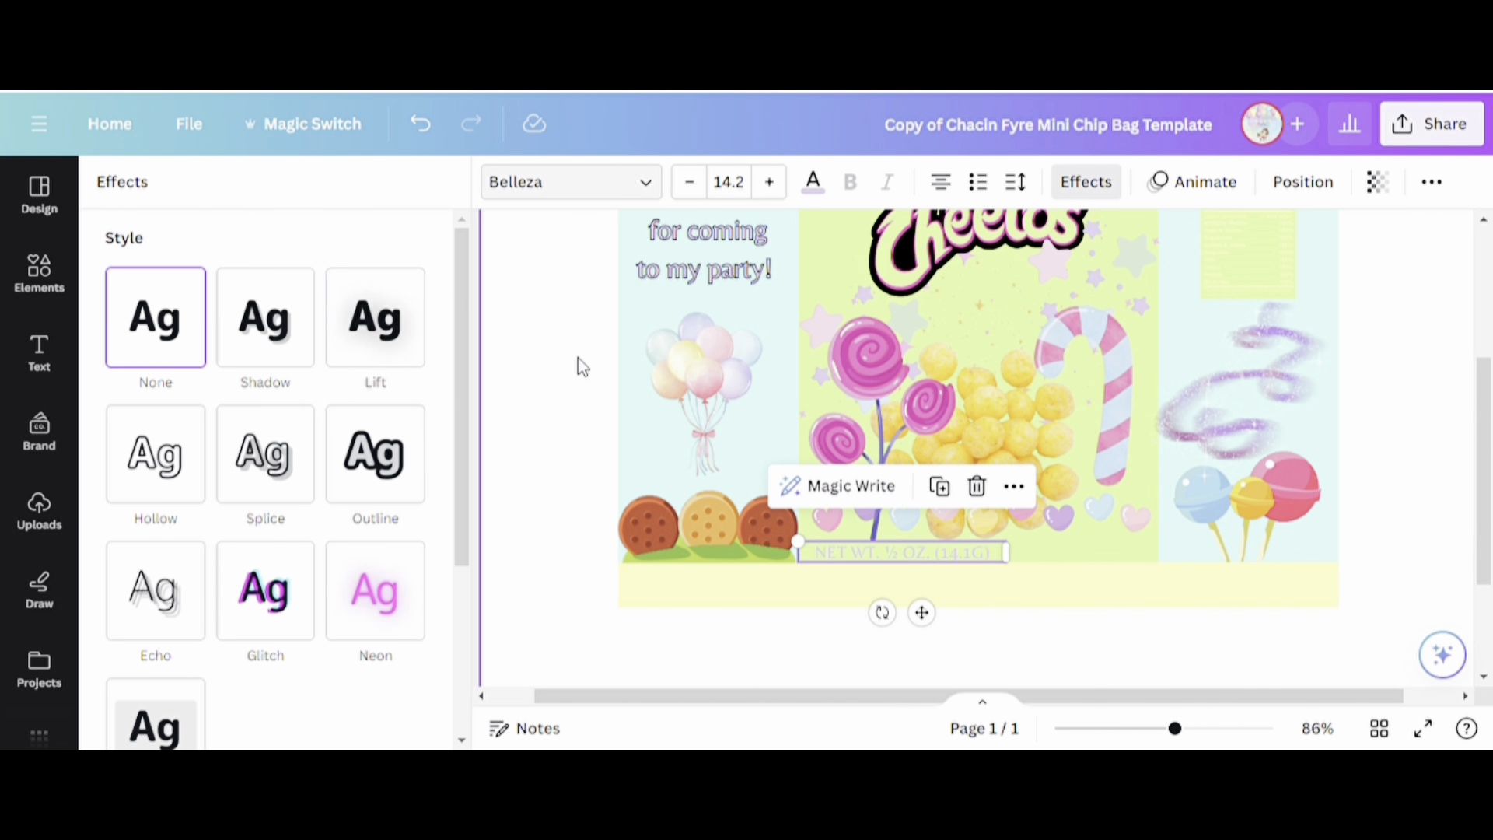
{"action": "left_click", "coordinate": [376, 454]}
{"action": "left_click", "coordinate": [540, 506]}
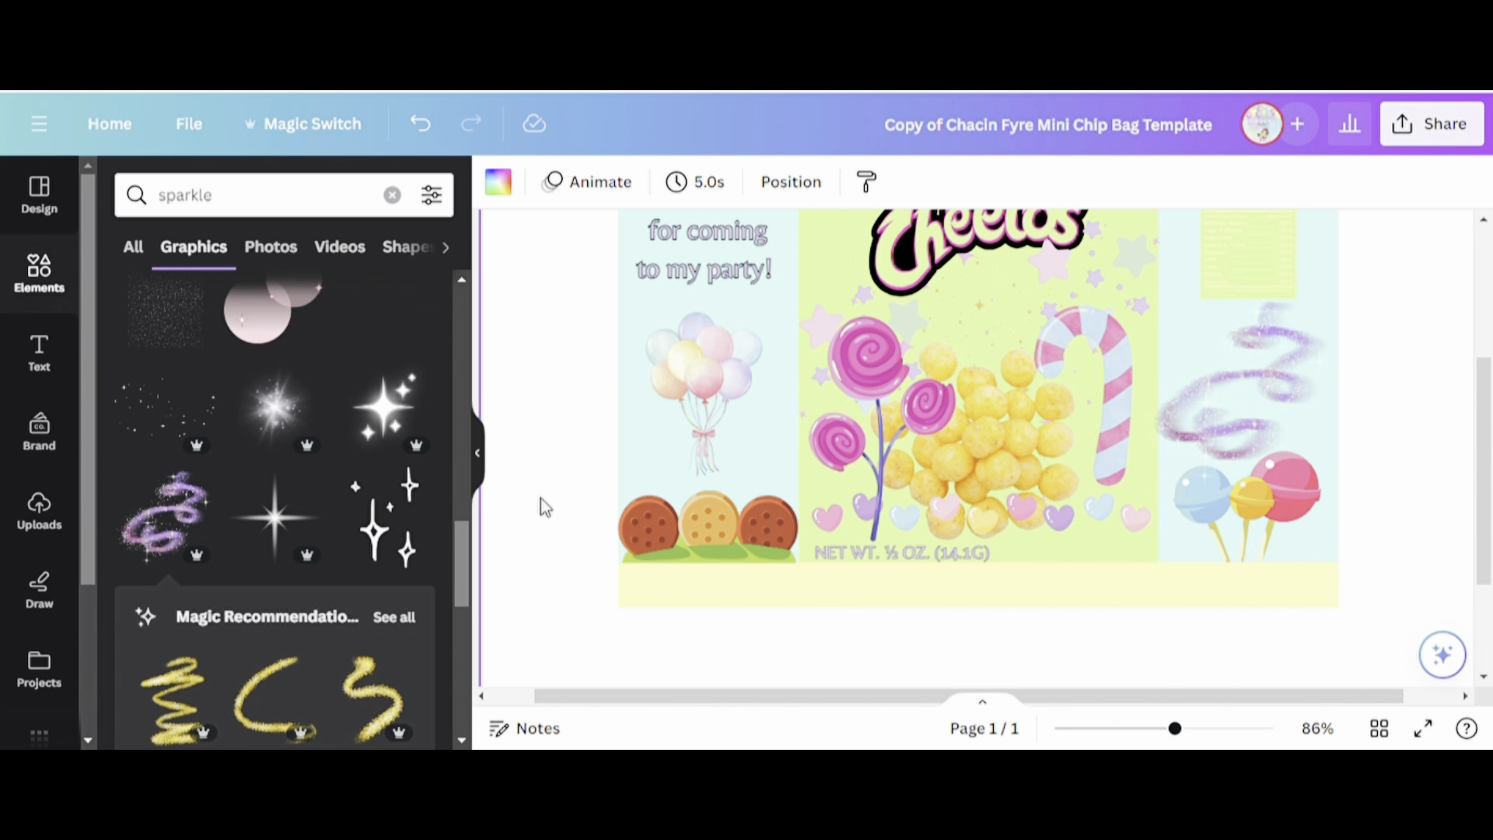
Select the pale yellow strip above the bag panels and search the graphics for "pastel background".
{"action": "scroll", "coordinate": [1486, 435], "scroll_direction": "up", "scroll_amount": 3}
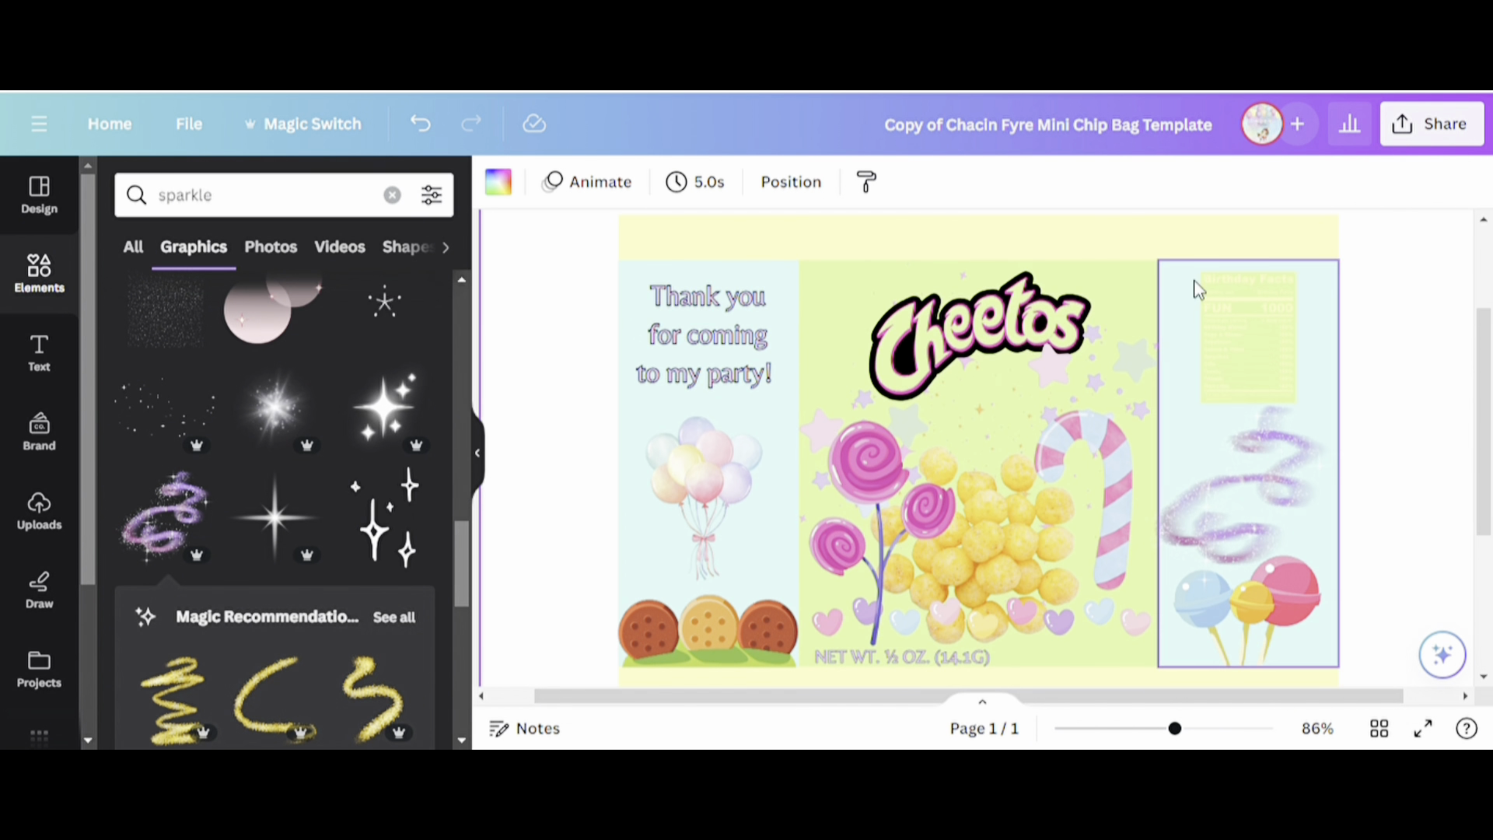
{"action": "left_click", "coordinate": [1163, 256]}
{"action": "double_click", "coordinate": [293, 200]}
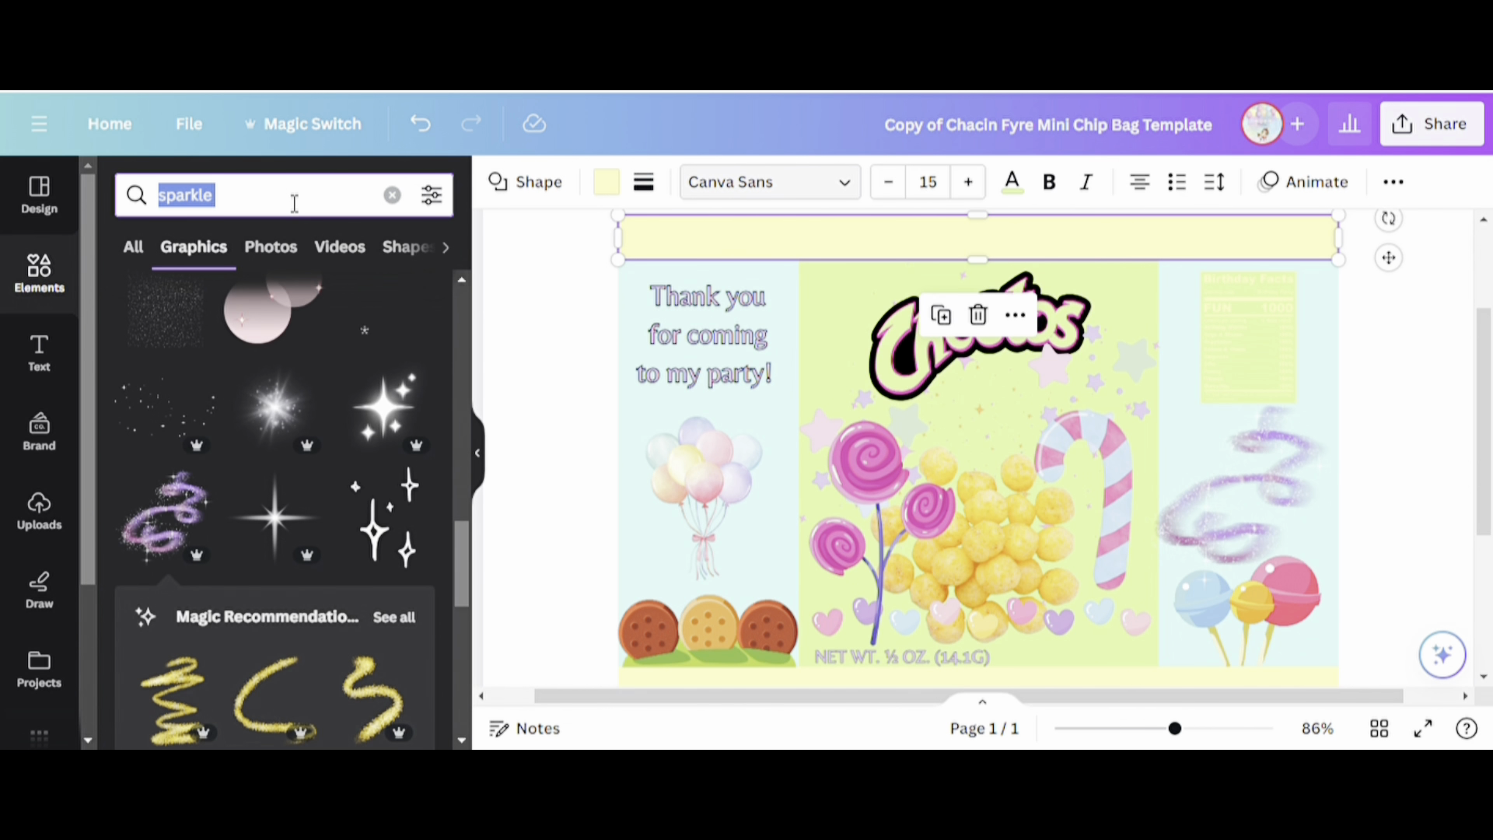
{"action": "type", "text": "pastel"}
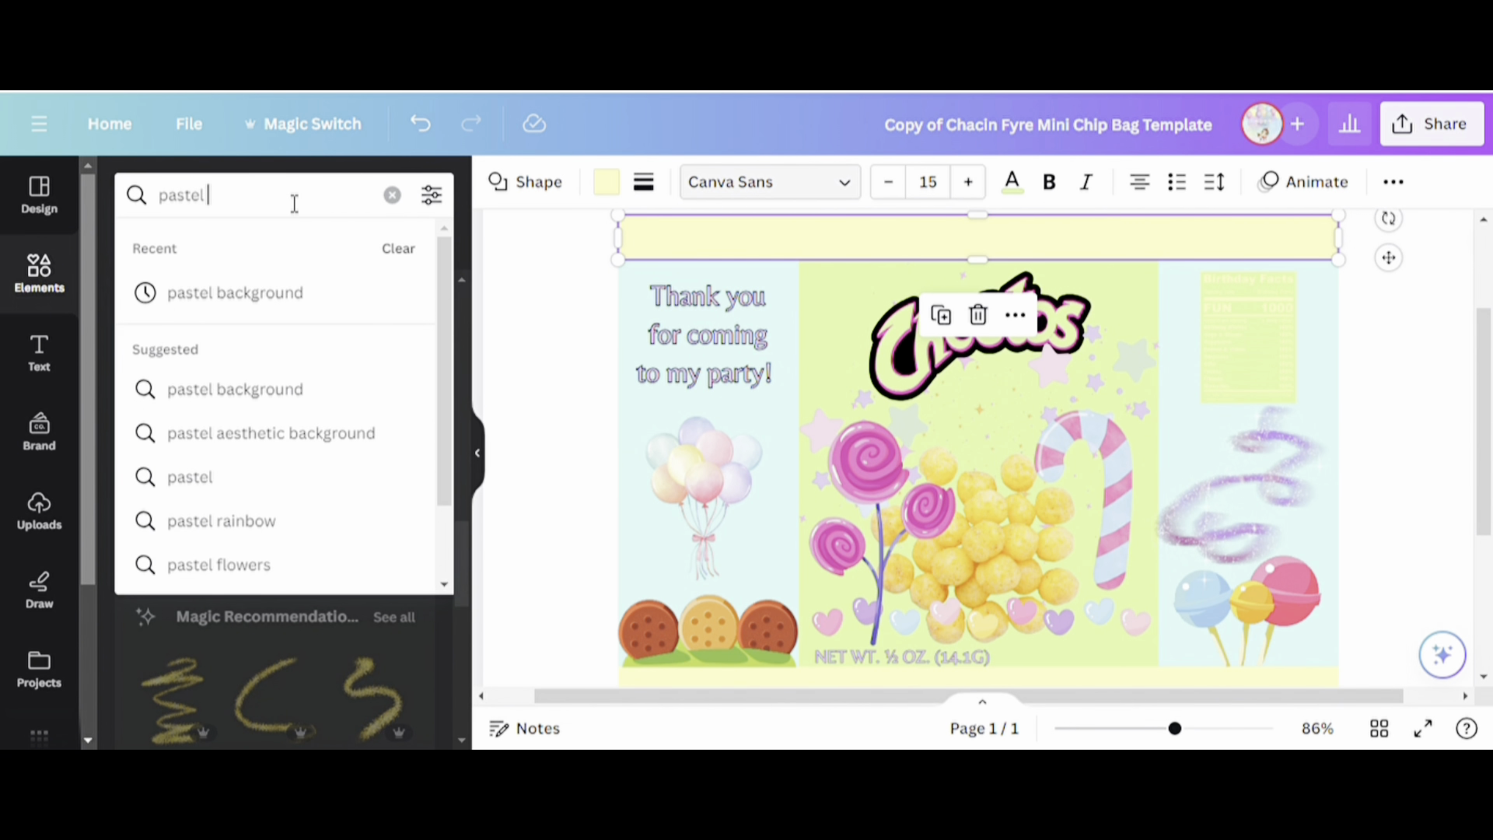
{"action": "left_click", "coordinate": [253, 291]}
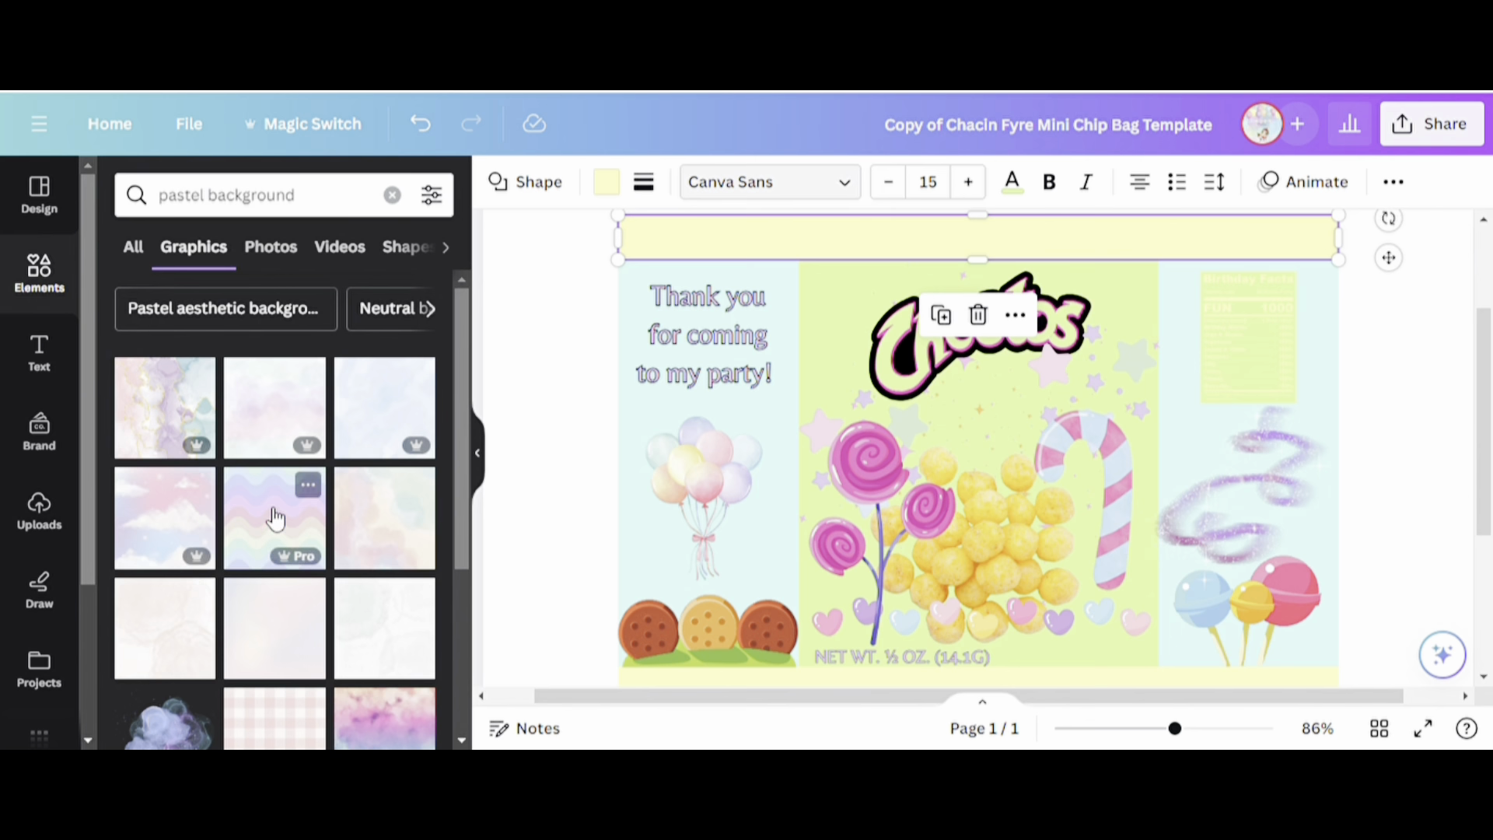
Fill the strips above and below the bag panels with the pale yellow-to-lilac gradient.
{"action": "left_click", "coordinate": [608, 184]}
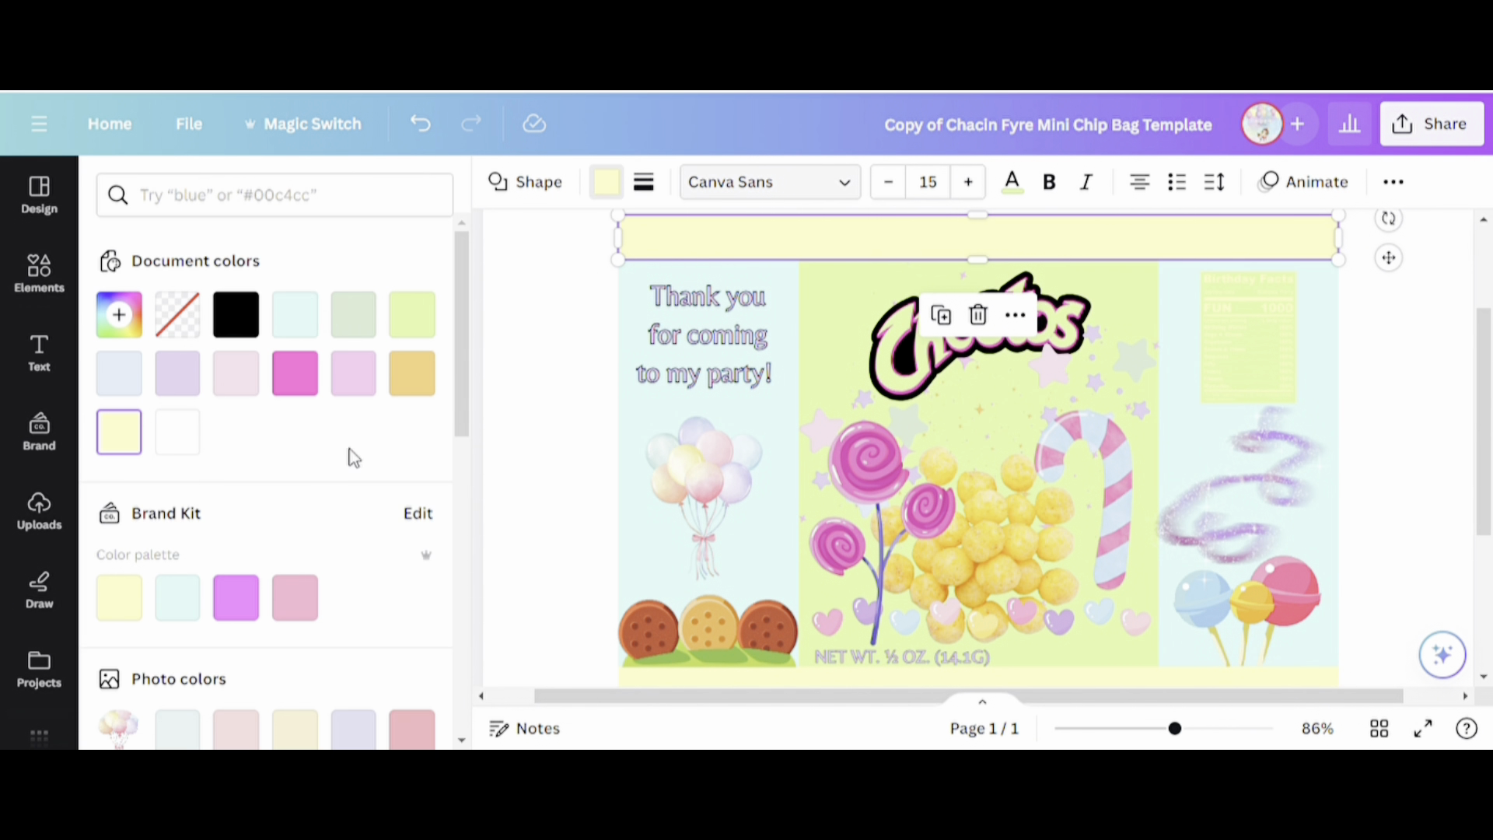
{"action": "scroll", "coordinate": [464, 436], "scroll_direction": "down", "scroll_amount": 10}
{"action": "left_click", "coordinate": [353, 521]}
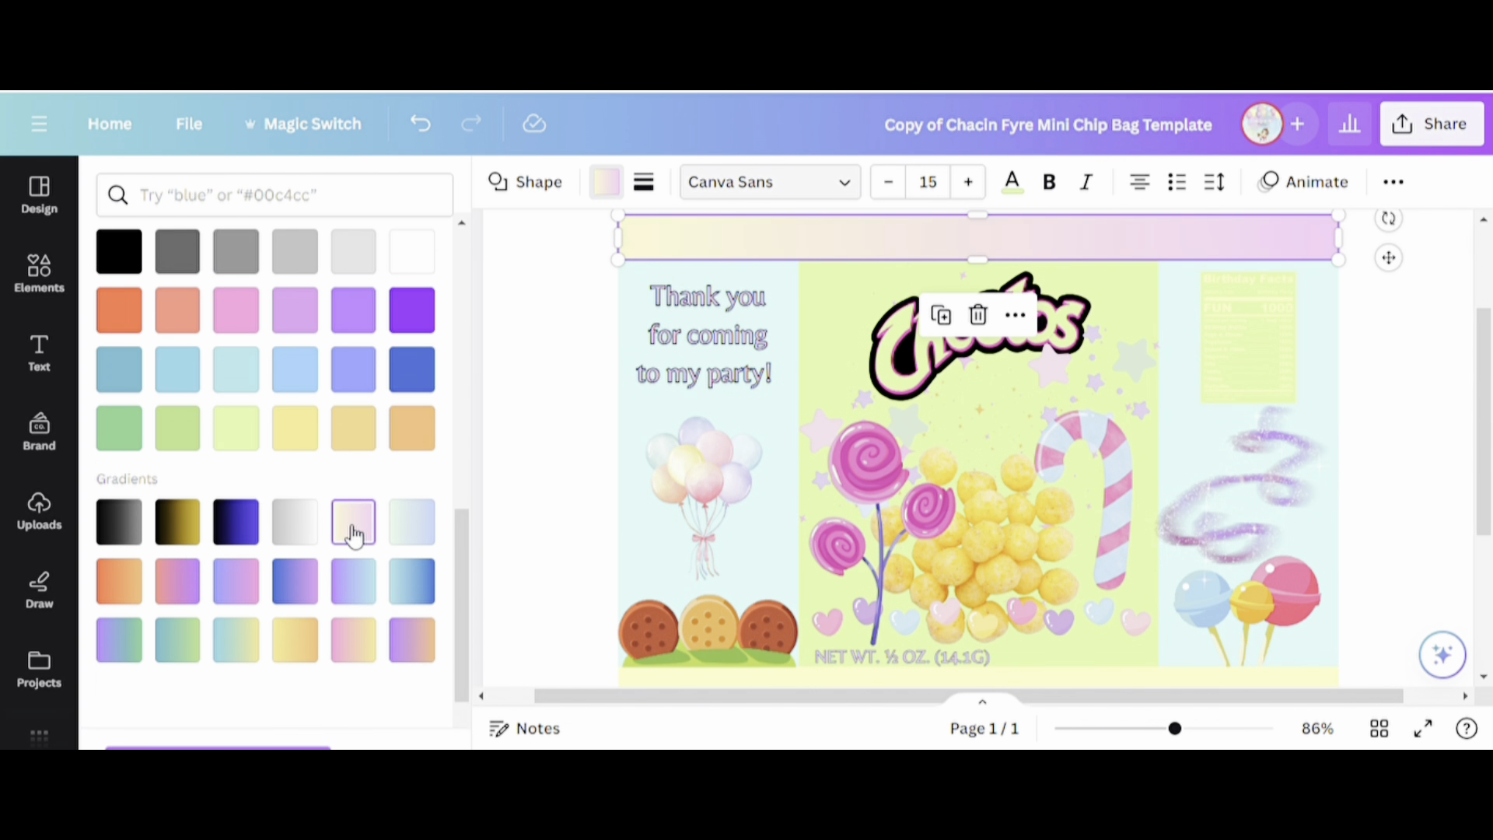
{"action": "left_click", "coordinate": [751, 683]}
{"action": "left_click", "coordinate": [351, 522]}
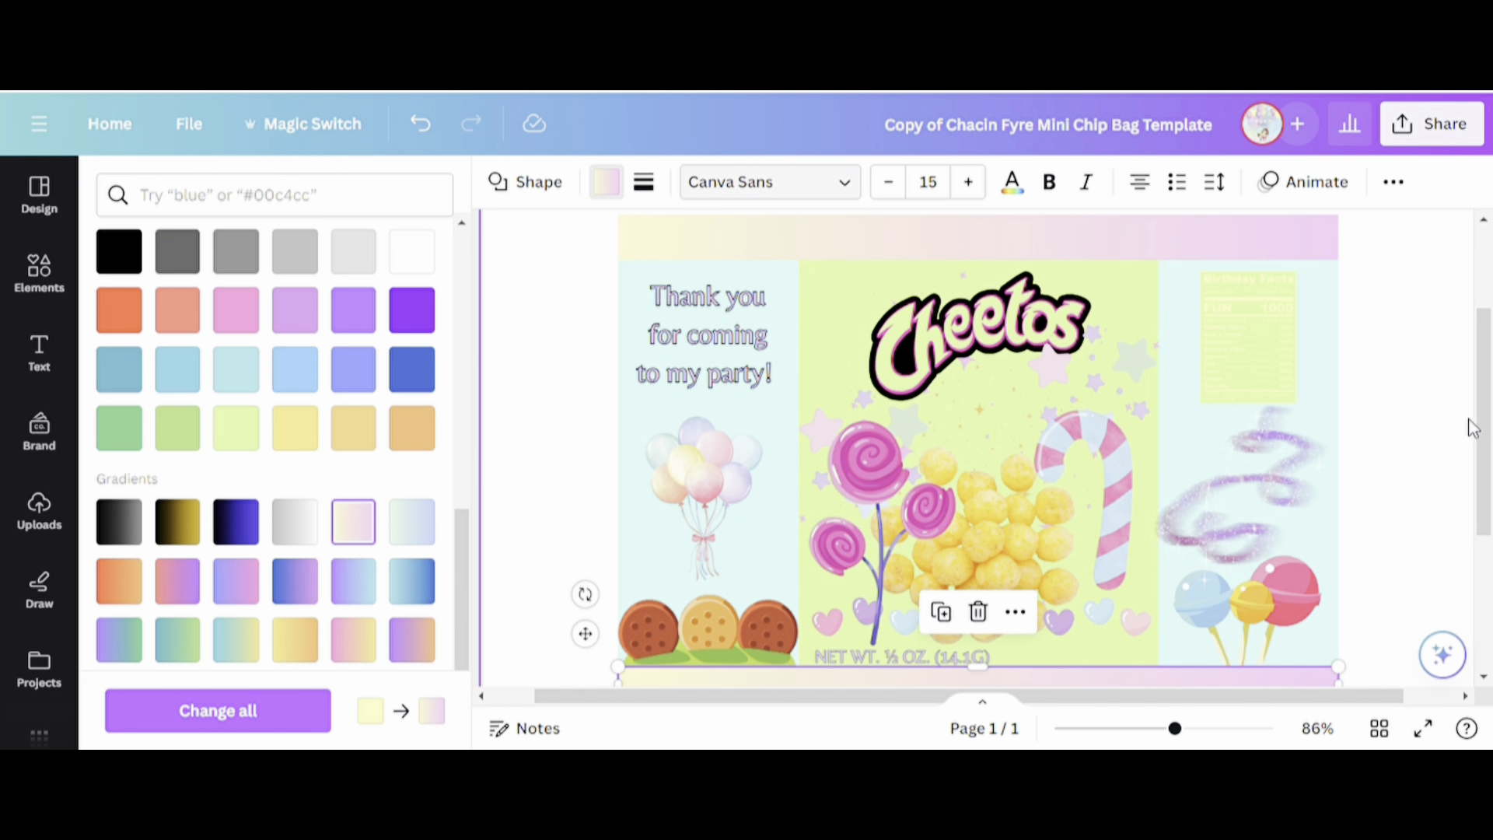
Try the pale mint-to-blue gradient on the panel behind the thank-you message, and undo that fill.
{"action": "left_click_drag", "start_coordinate": [1466, 423], "coordinate": [1488, 536]}
{"action": "scroll", "coordinate": [1488, 537], "scroll_direction": "up", "scroll_amount": 3}
{"action": "left_click", "coordinate": [760, 380]}
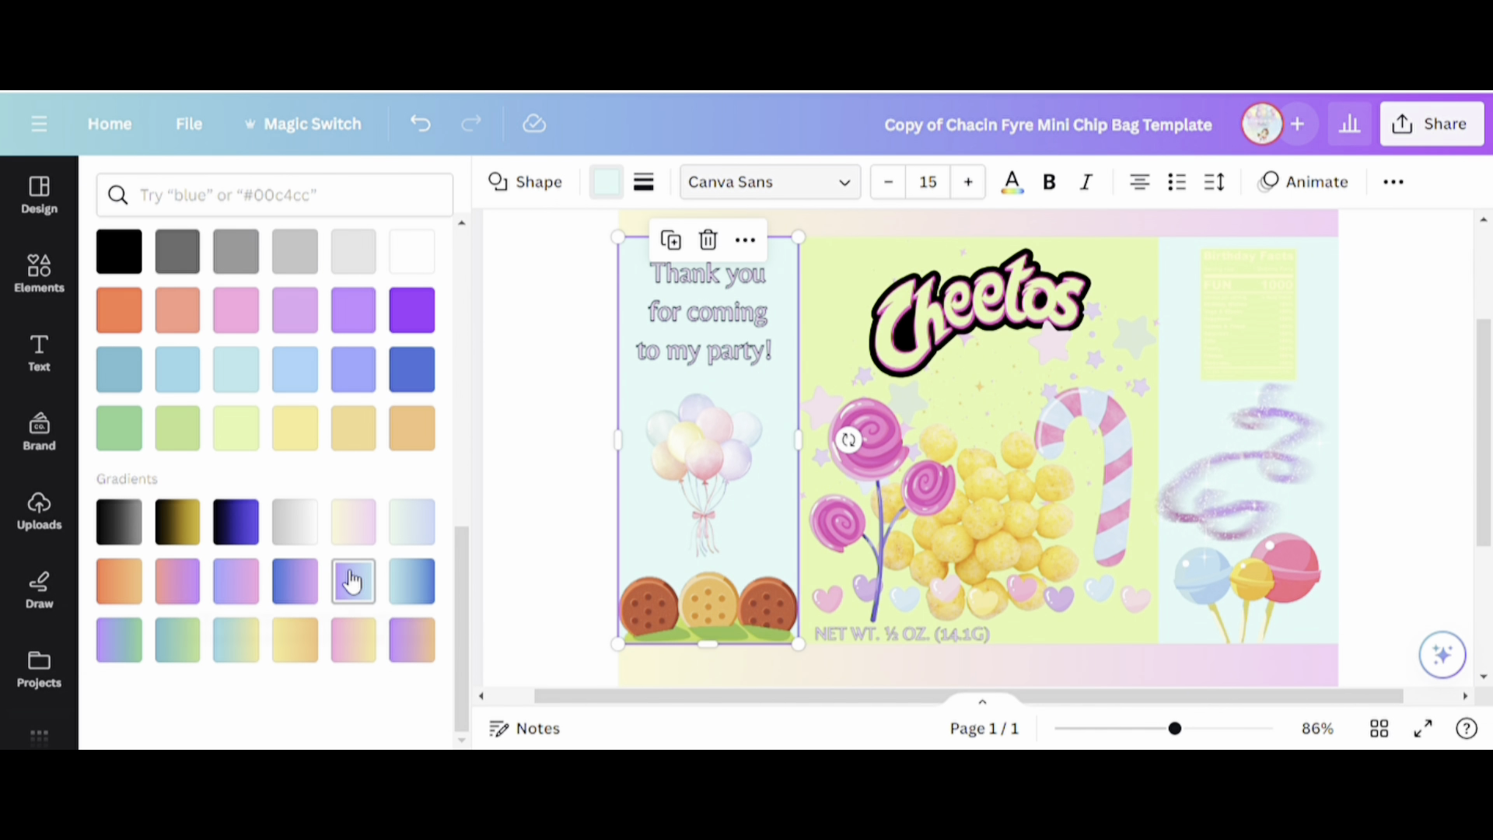
{"action": "left_click", "coordinate": [409, 535]}
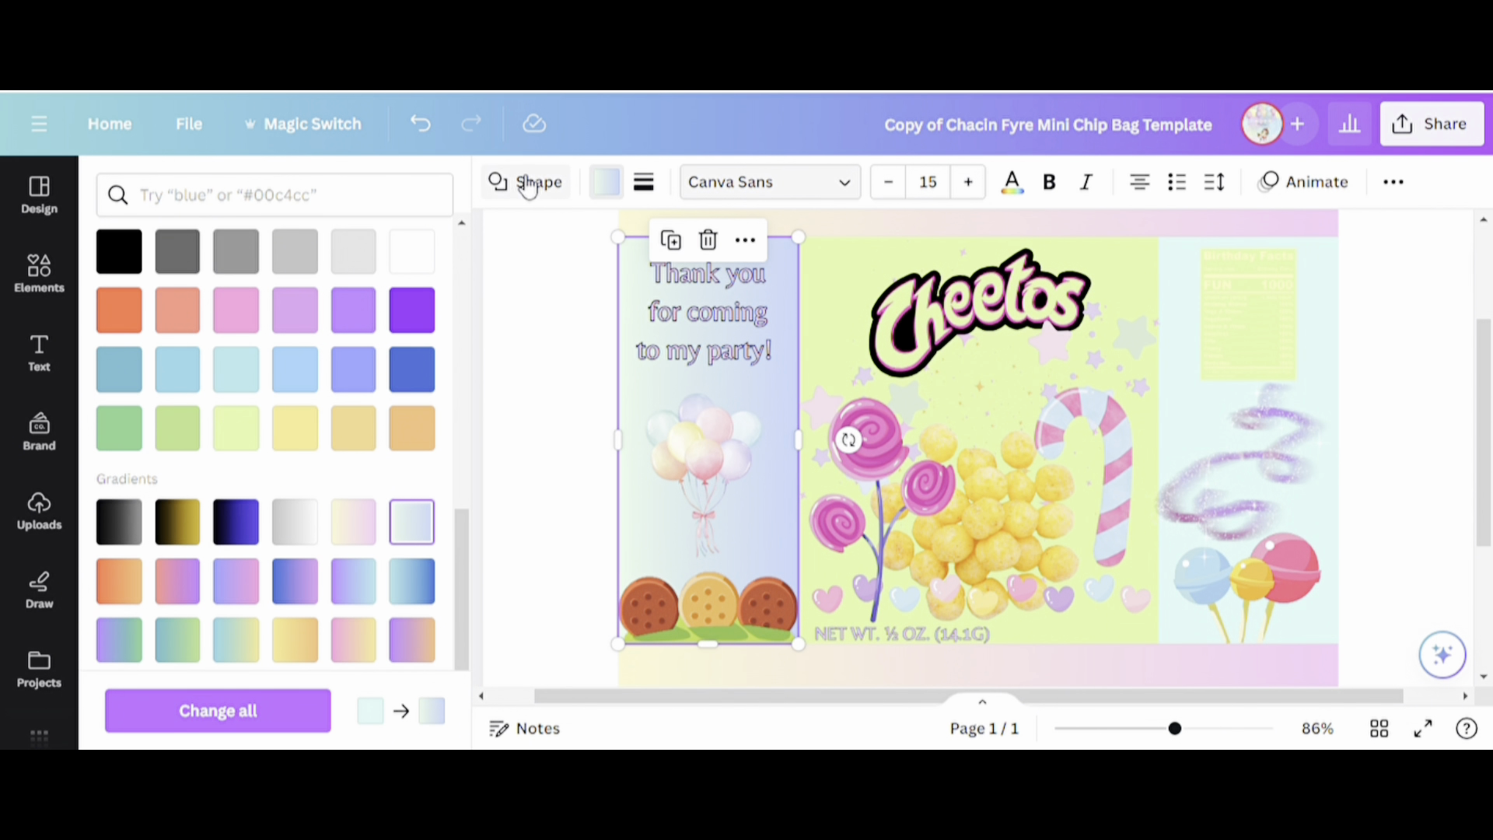
{"action": "left_click", "coordinate": [430, 130]}
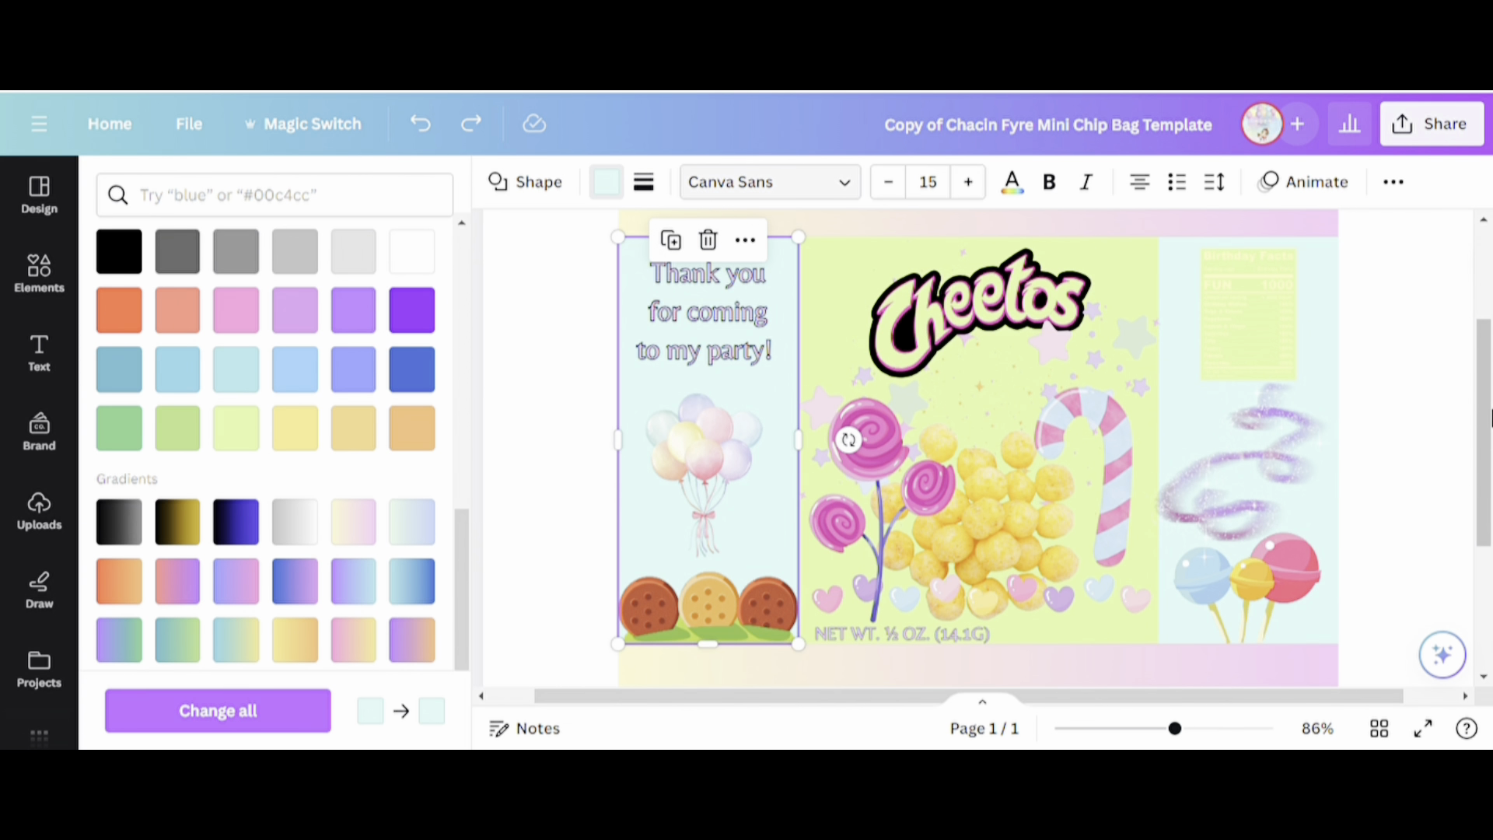
Delete the "½ OZ. MINI CHIP BAG TEMPLATE" heading above the bag design and check the whole layout.
{"action": "scroll", "coordinate": [1488, 420], "scroll_direction": "up", "scroll_amount": 3}
{"action": "left_click", "coordinate": [1112, 281]}
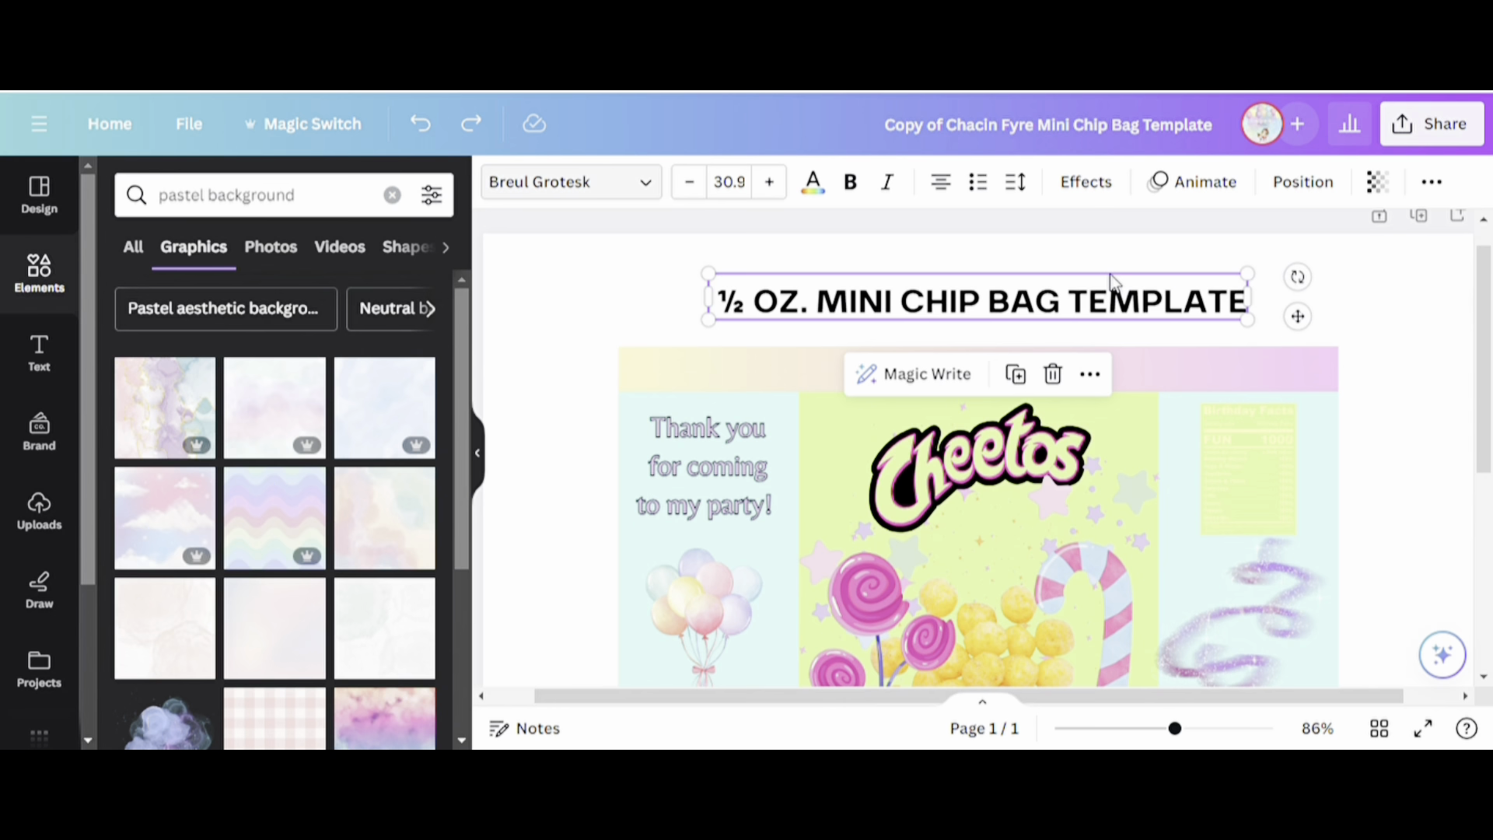
{"action": "key", "text": "Delete"}
{"action": "scroll", "coordinate": [1476, 501], "scroll_direction": "down", "scroll_amount": 4}
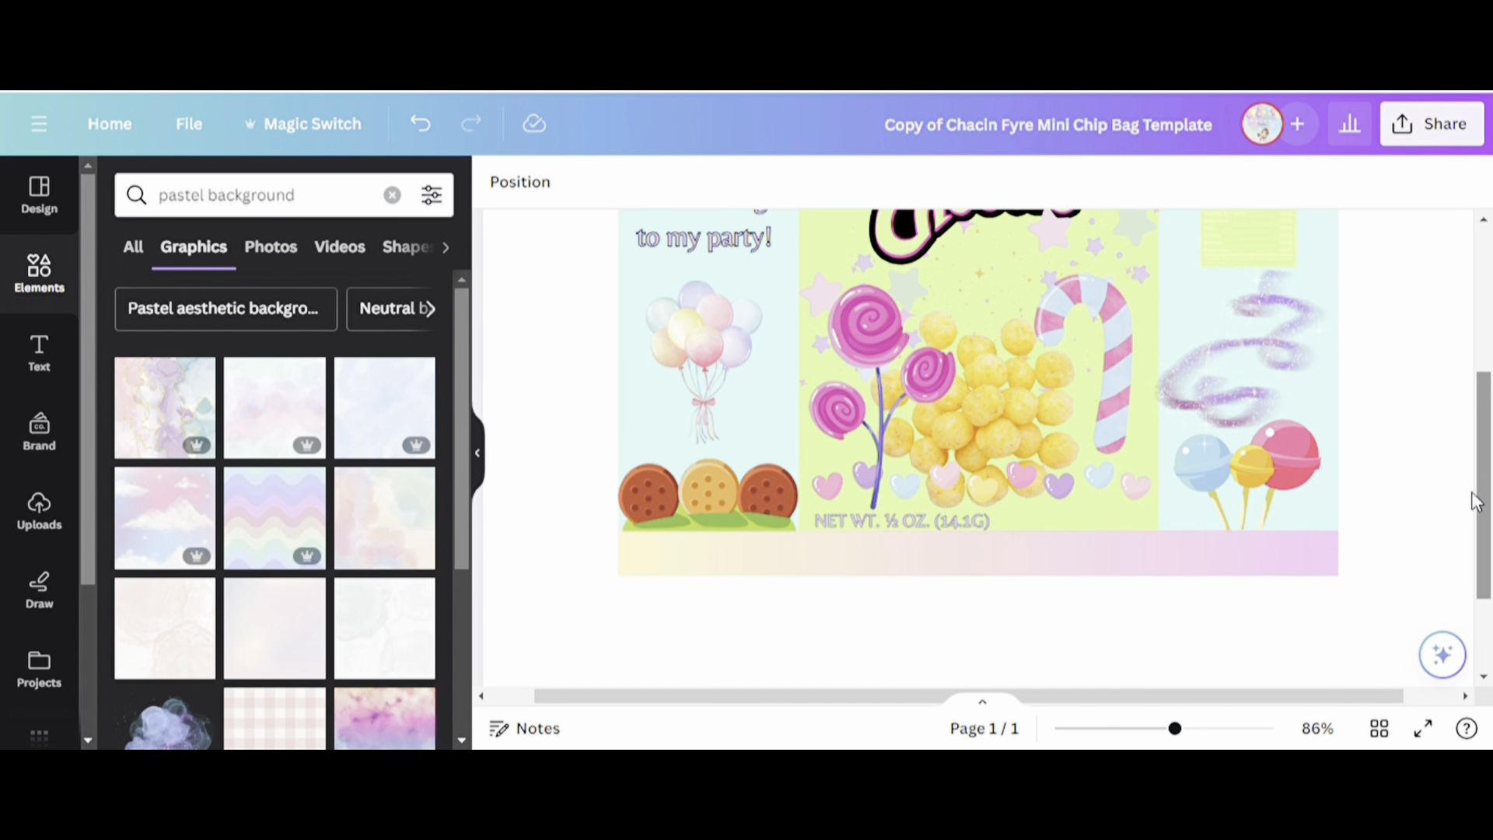
{"action": "scroll", "coordinate": [1476, 501], "scroll_direction": "up", "scroll_amount": 4}
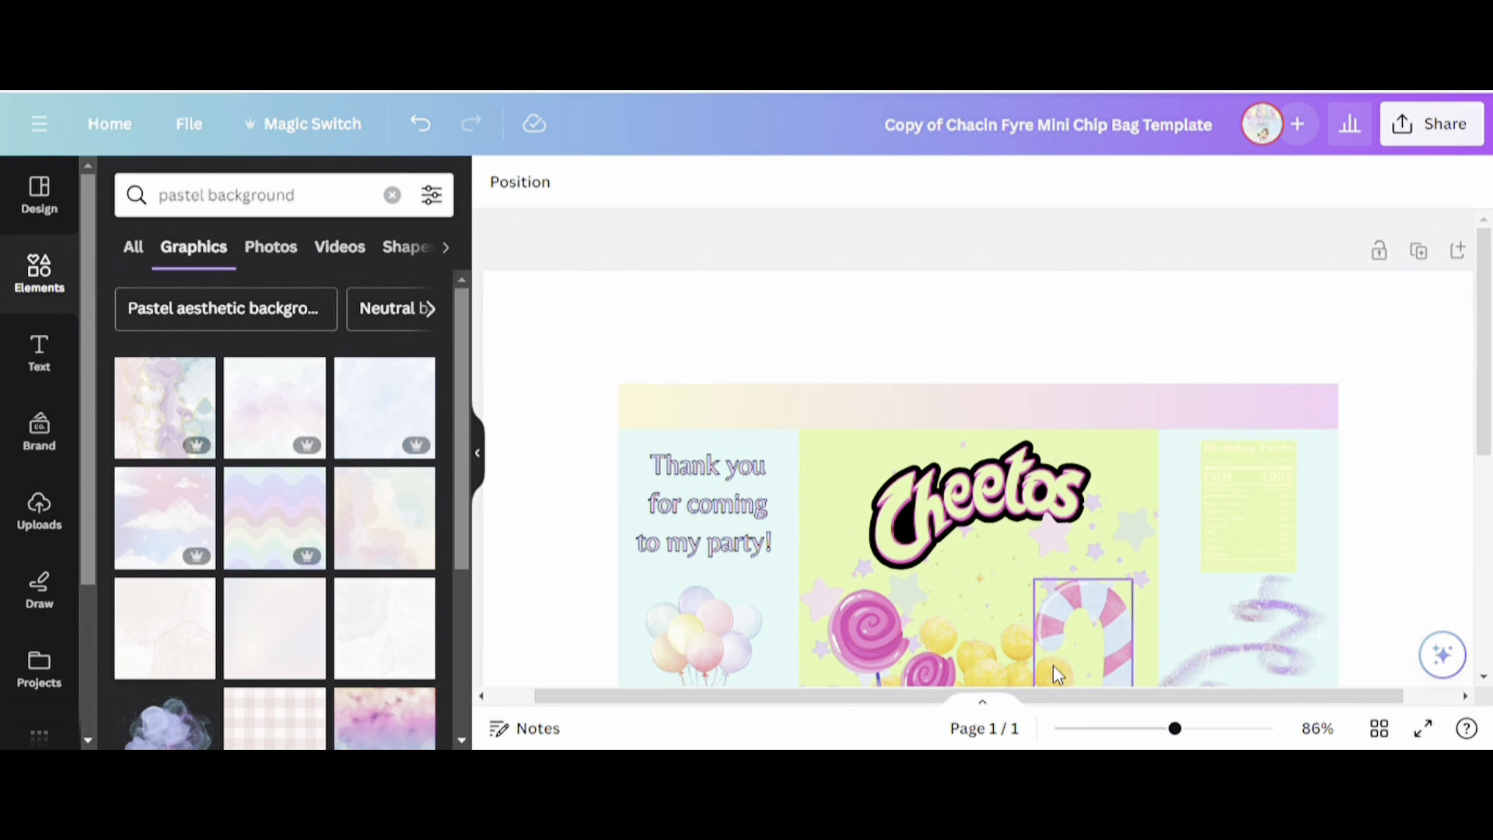
{"action": "scroll", "coordinate": [1210, 669], "scroll_direction": "right", "scroll_amount": 1}
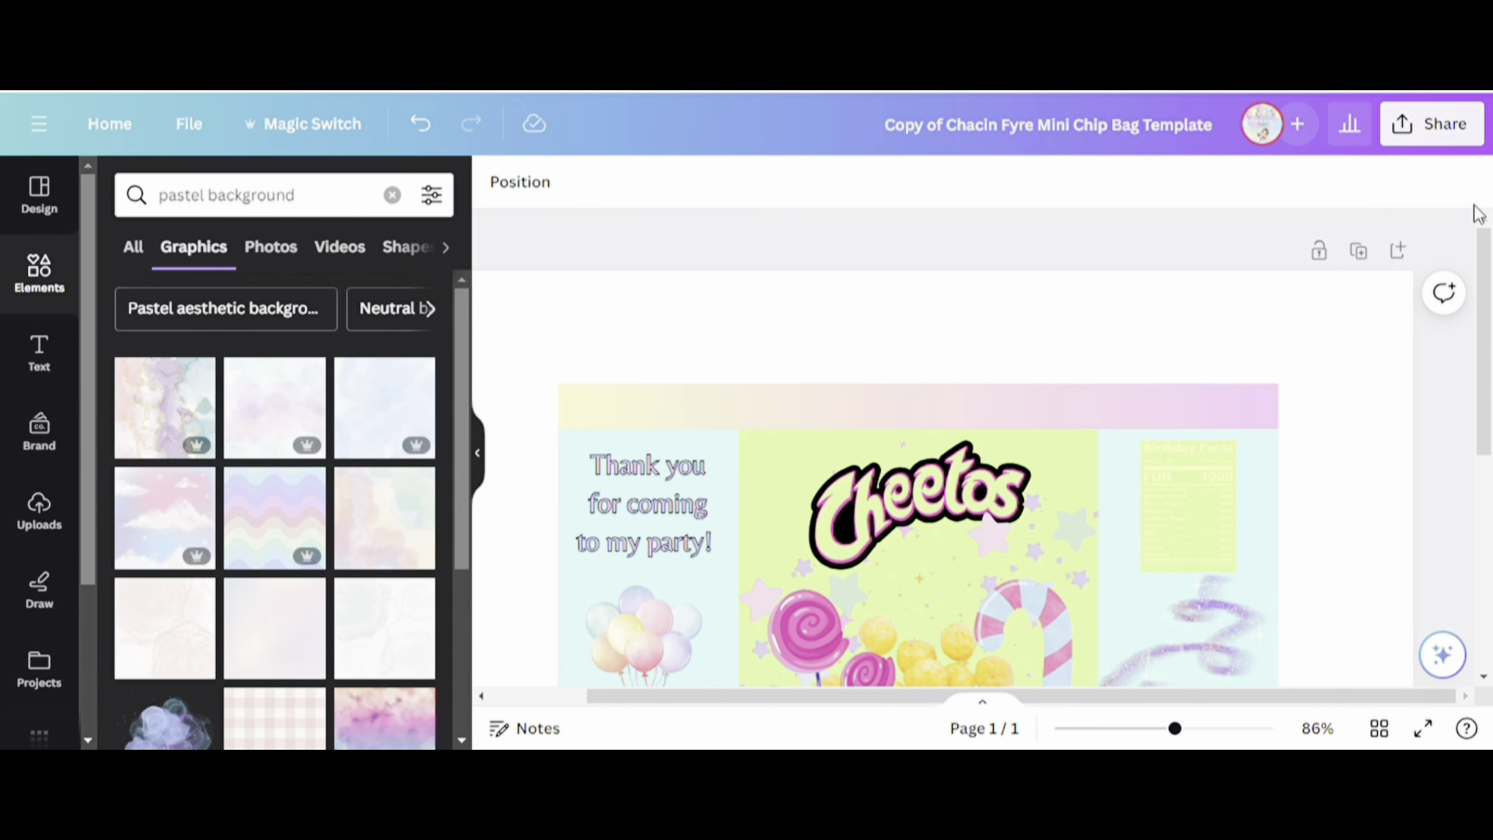
Download the finished chip bag design as a PDF Print file.
{"action": "left_click", "coordinate": [1433, 144]}
{"action": "scroll", "coordinate": [1246, 477], "scroll_direction": "down", "scroll_amount": 3}
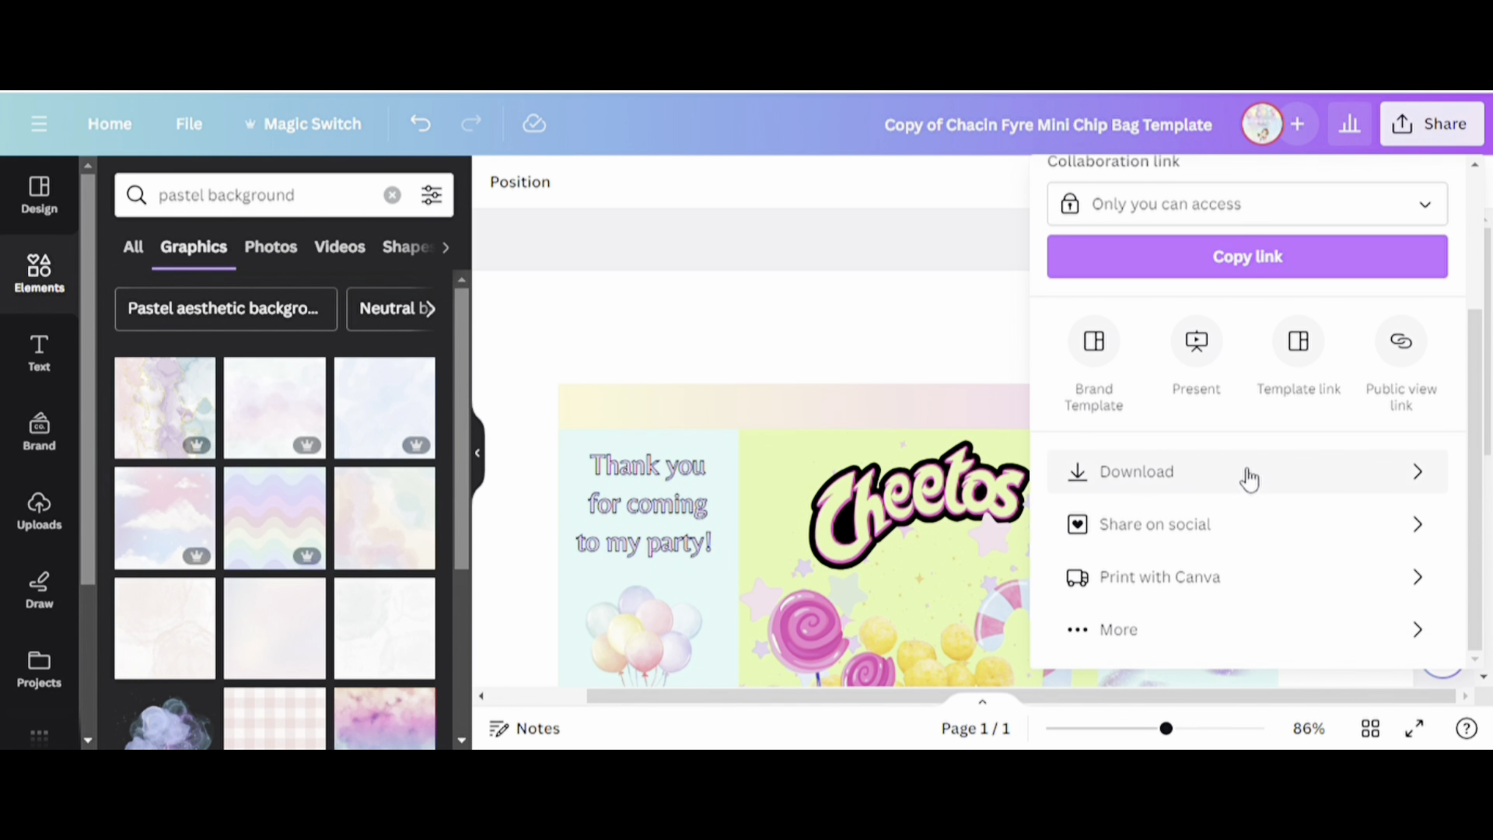
{"action": "left_click", "coordinate": [1246, 472]}
{"action": "left_click", "coordinate": [1240, 284]}
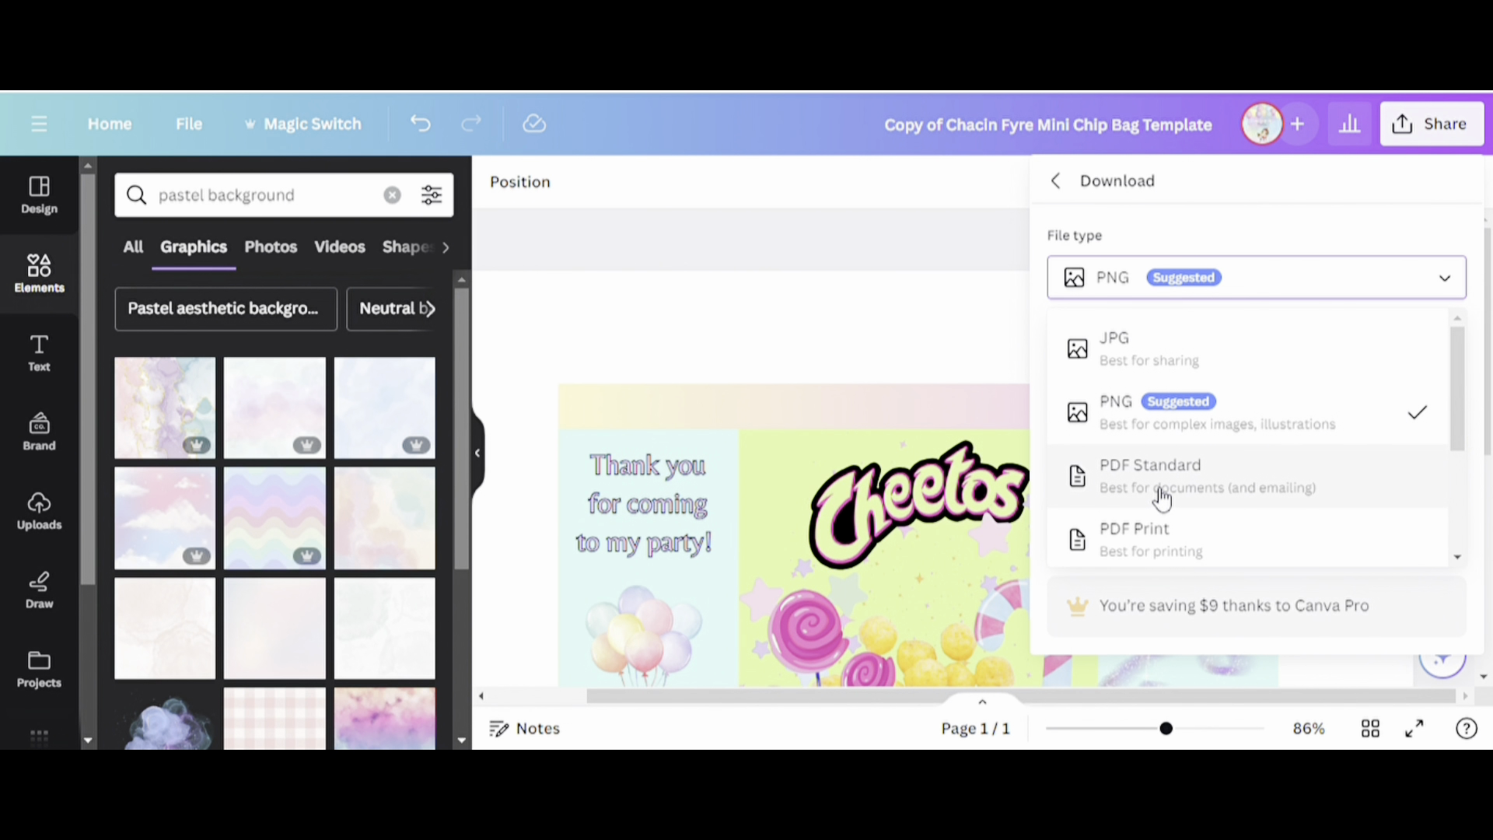
{"action": "left_click", "coordinate": [1154, 522]}
{"action": "left_click", "coordinate": [1207, 552]}
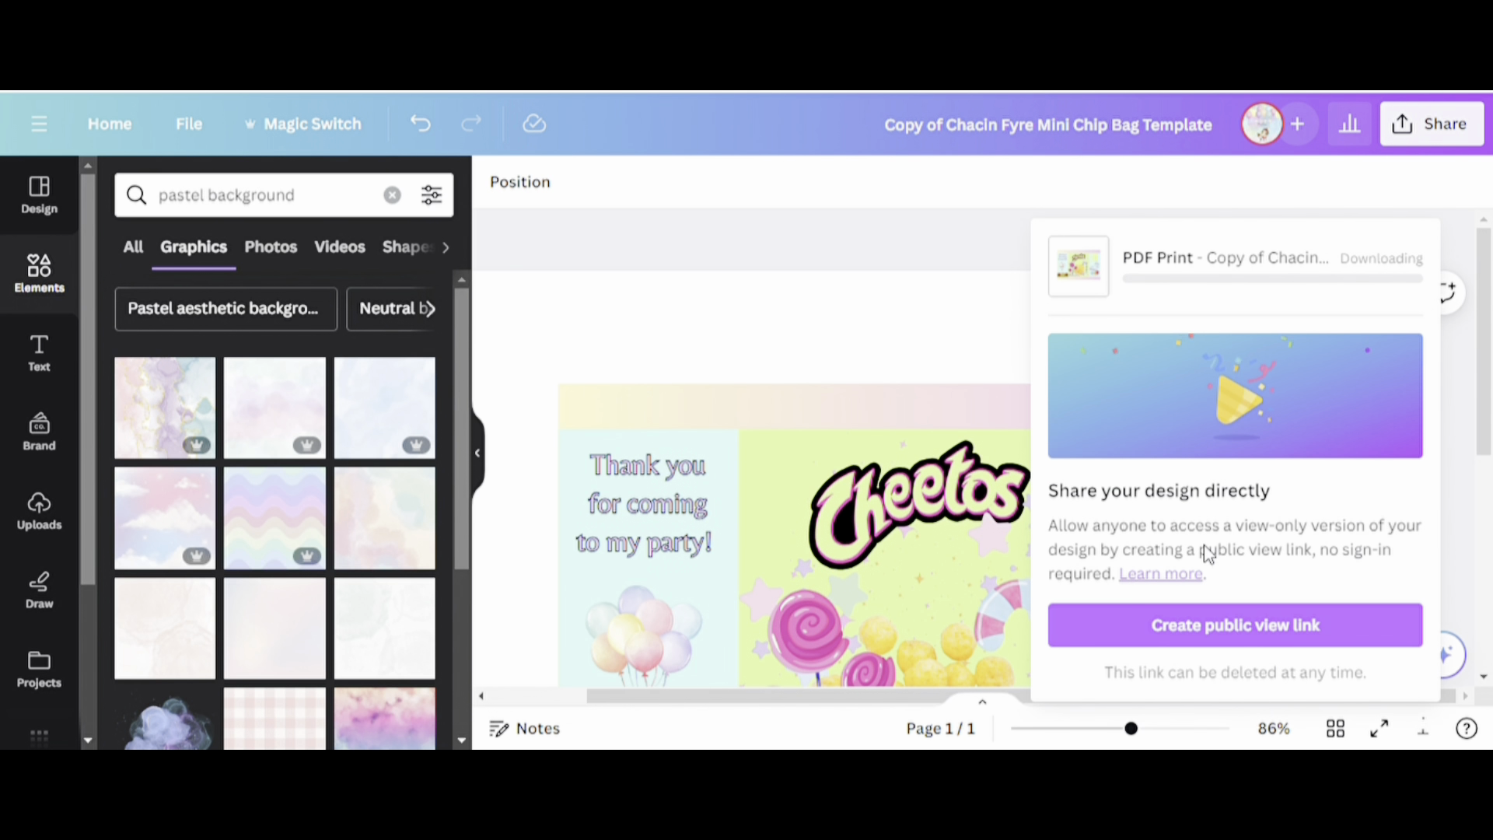